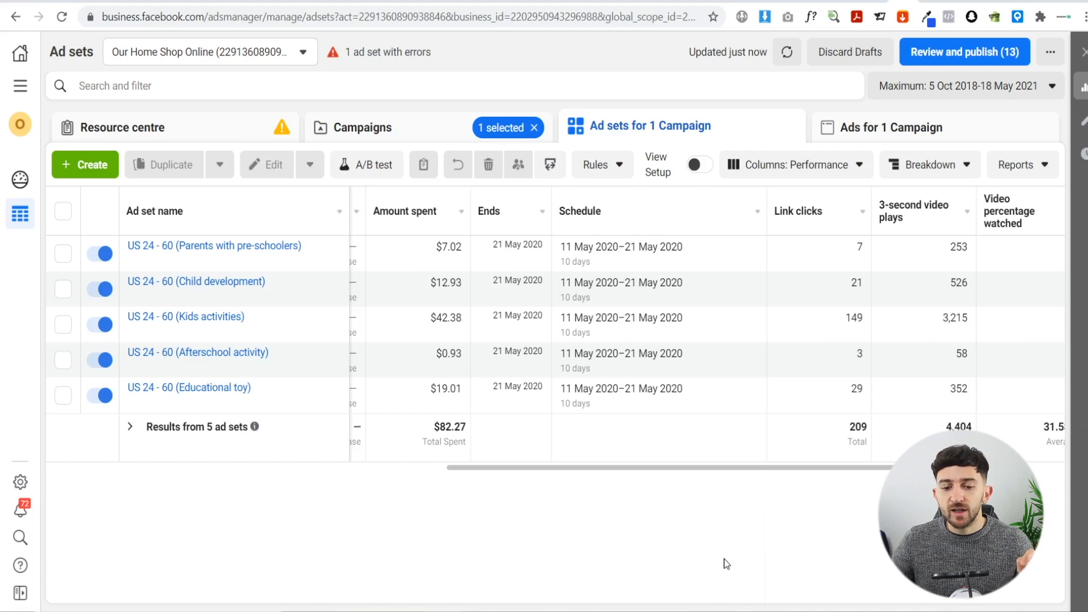
drag(607, 473, 636, 474)
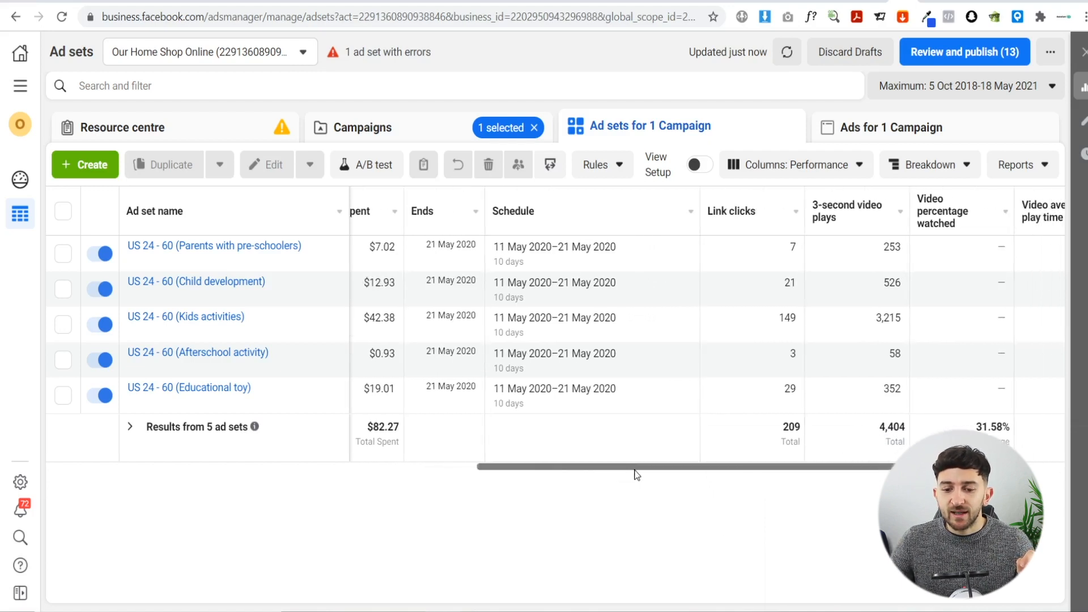
drag(781, 463, 820, 472)
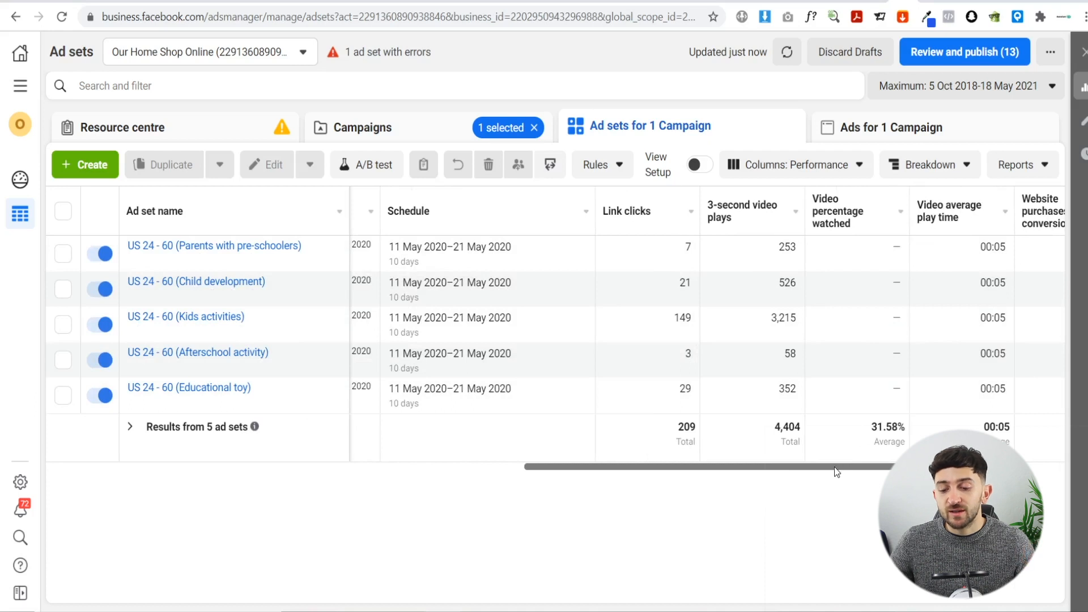
drag(837, 471, 767, 471)
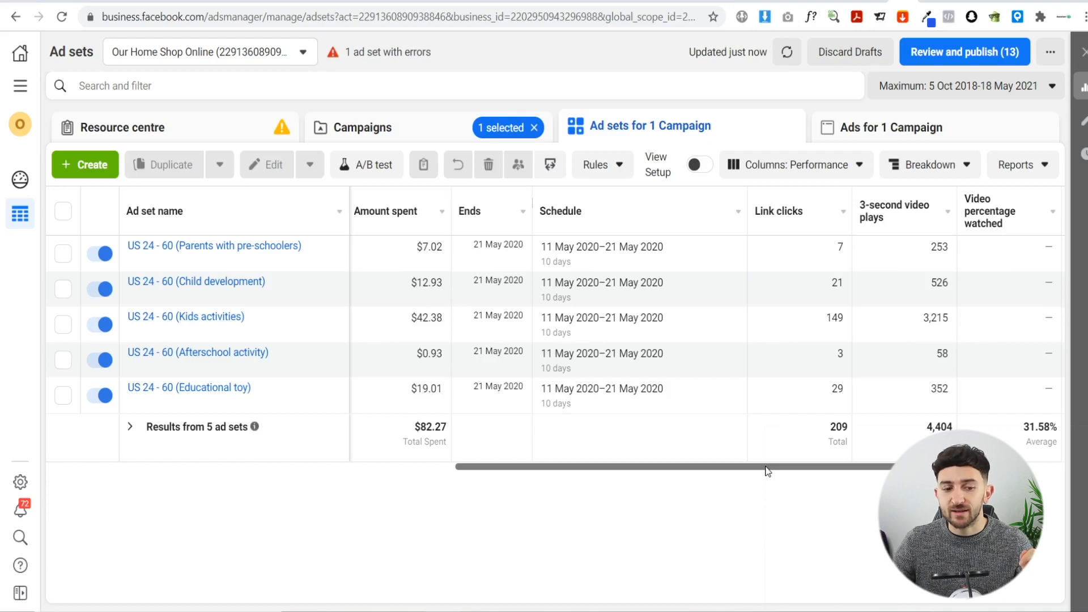
Go to the Audiences page and start a new custom audience with Website as its source.
click(20, 88)
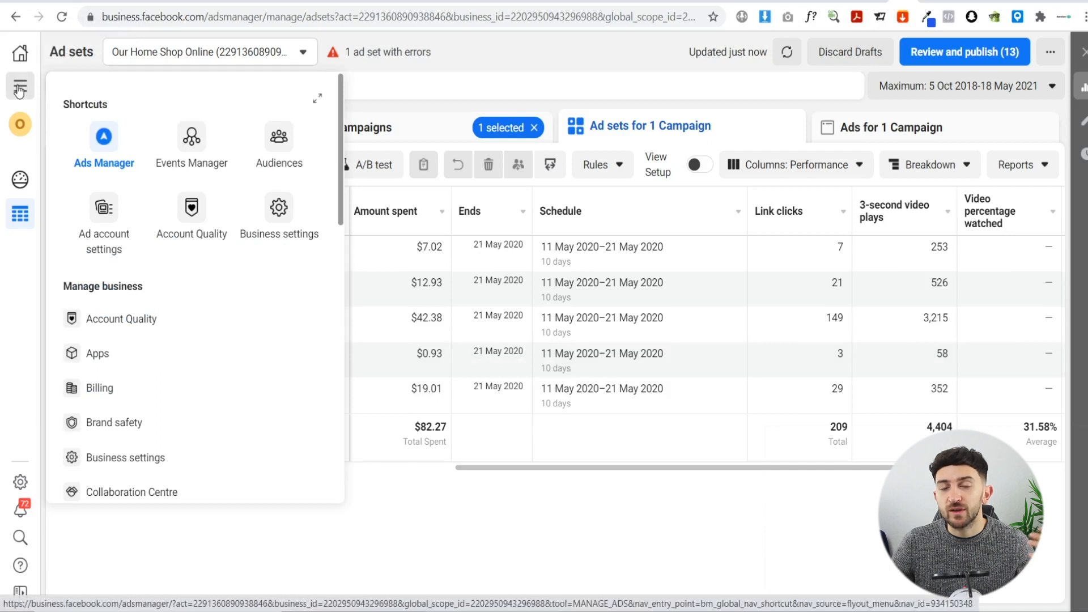
click(281, 139)
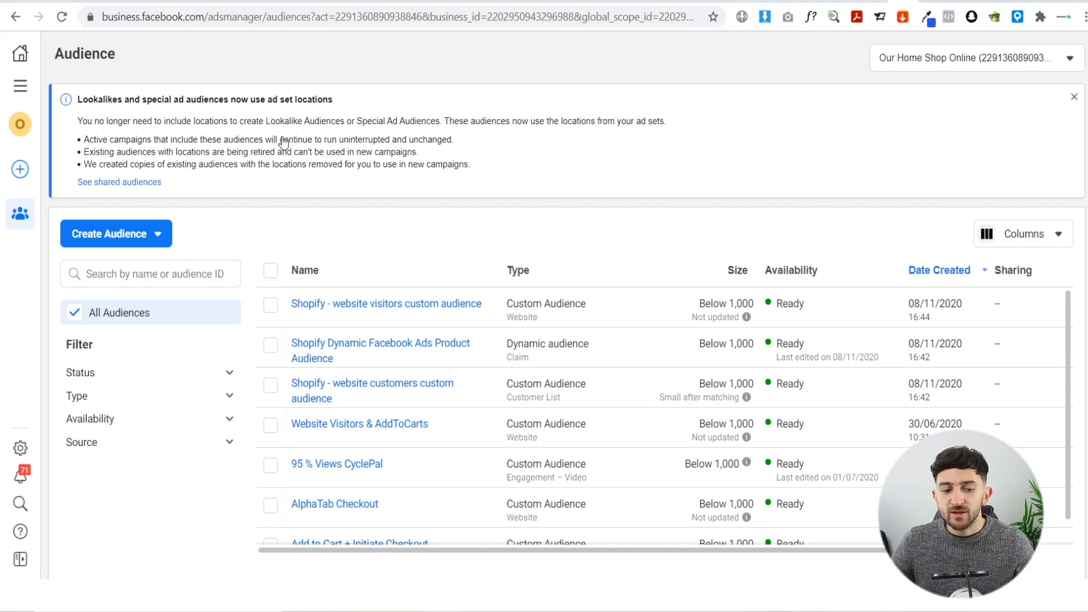
click(115, 236)
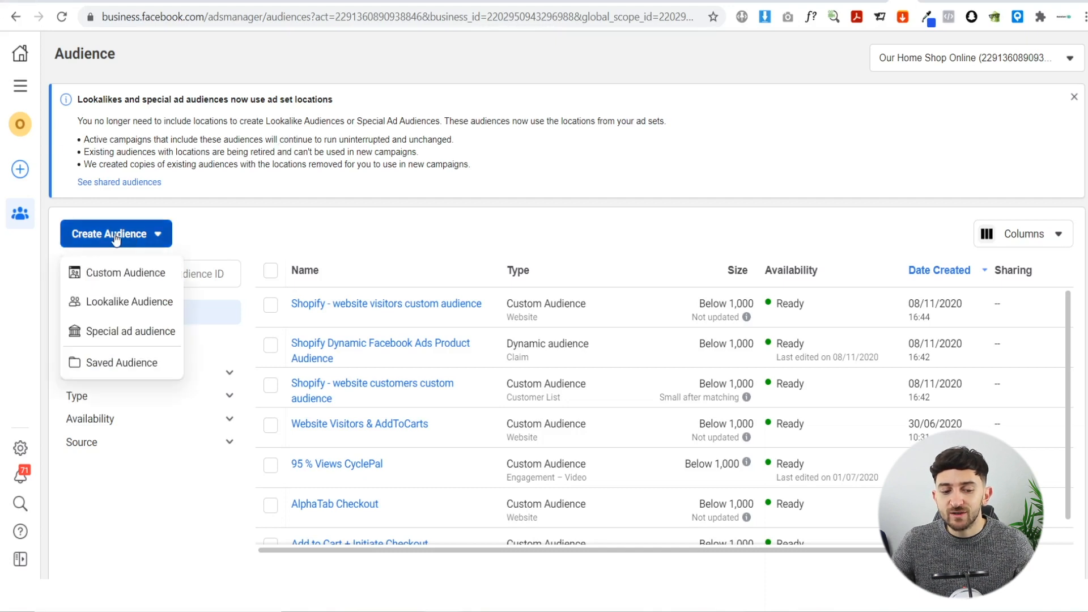
click(111, 278)
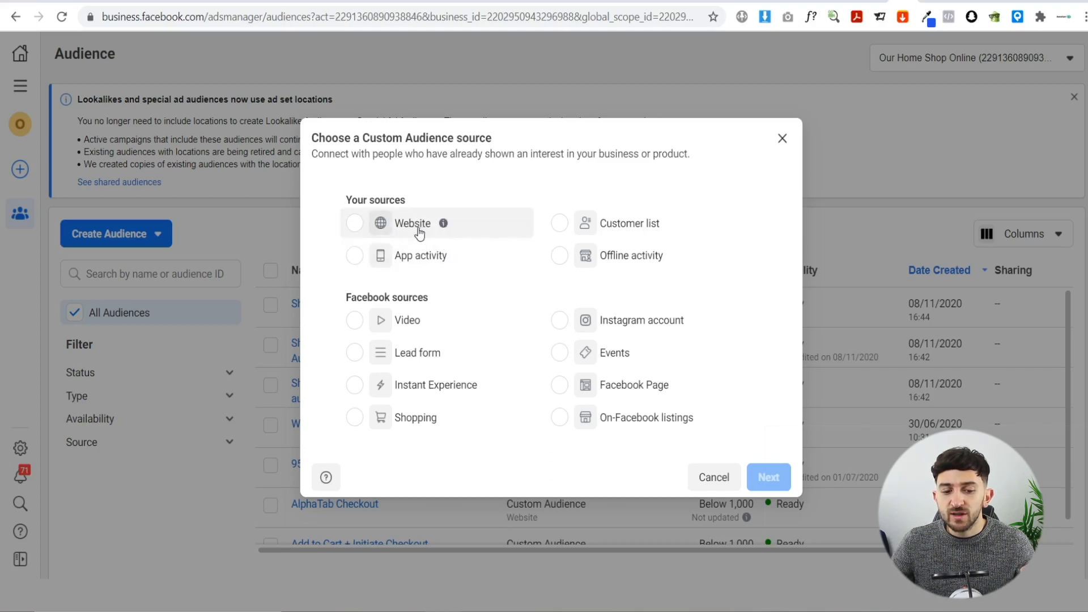
mouse_move(461, 256)
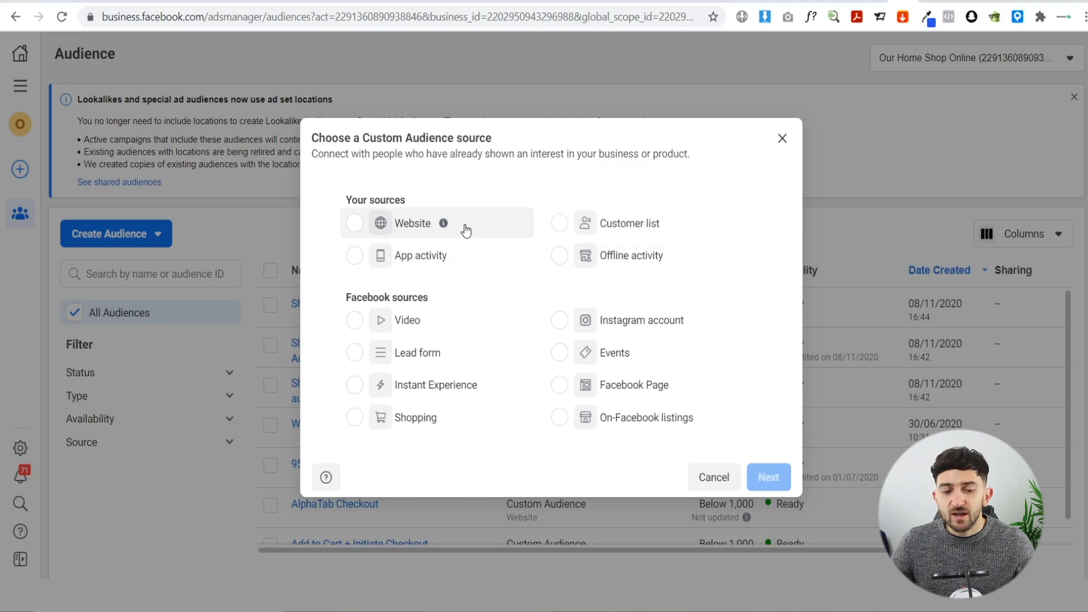
click(464, 230)
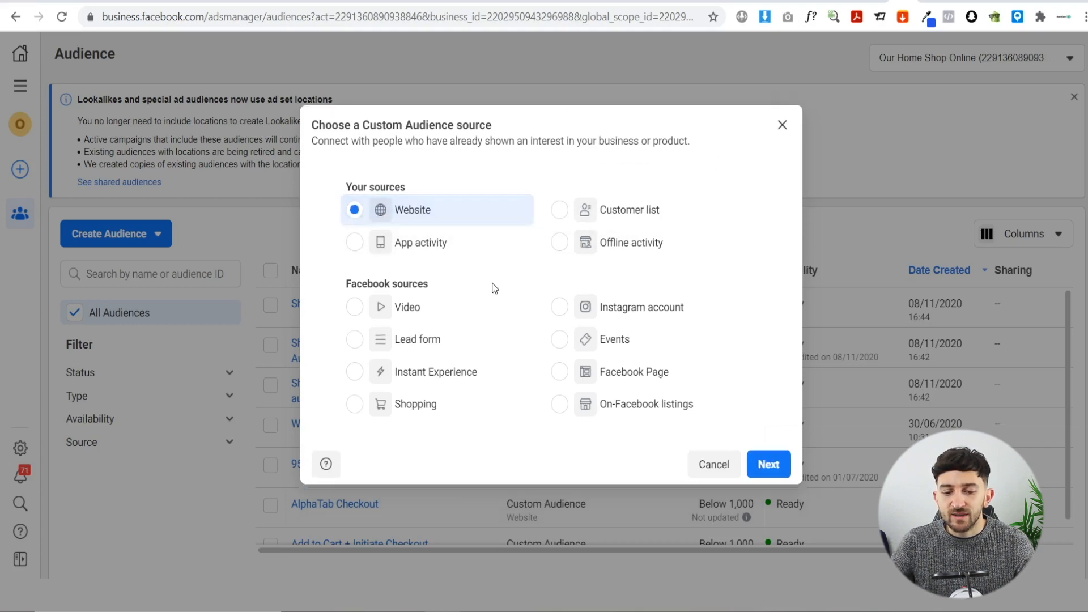
click(769, 464)
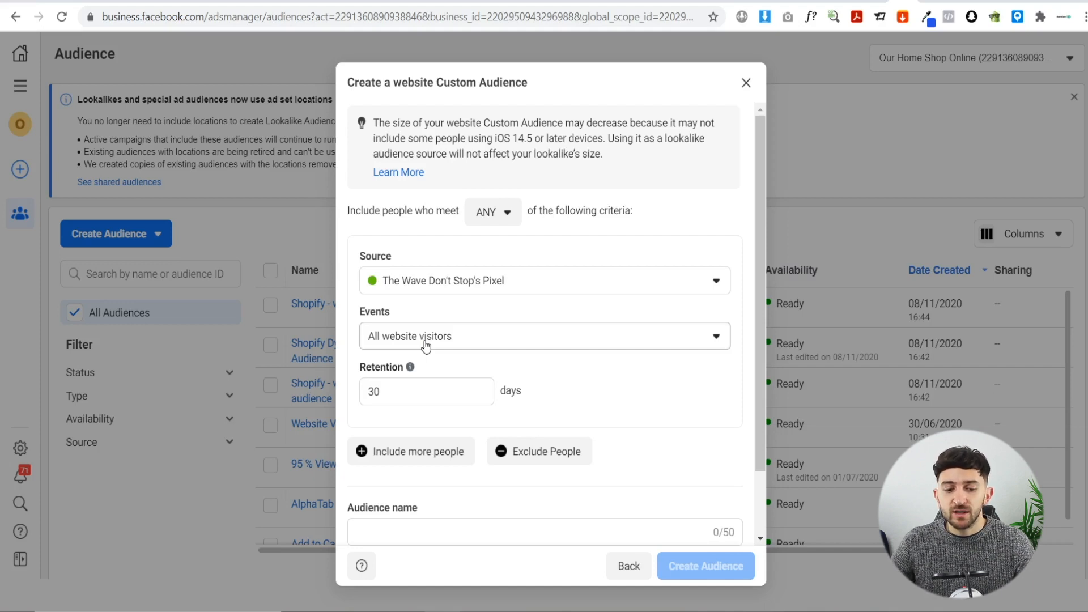
Set the included event of the website custom audience to AddToCart.
click(426, 345)
scroll(499, 394, down, 3)
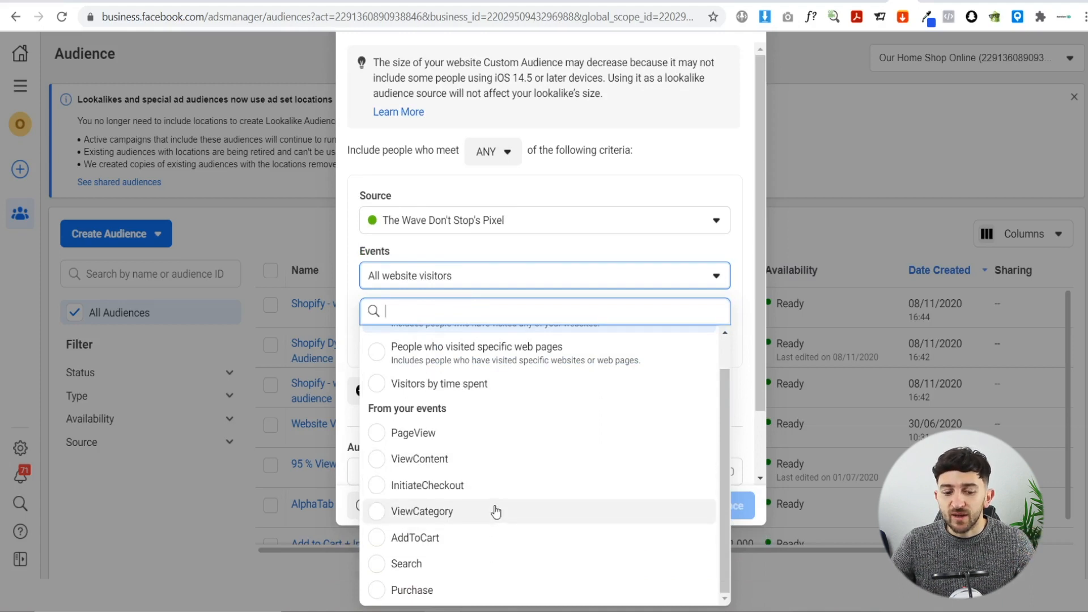
click(477, 539)
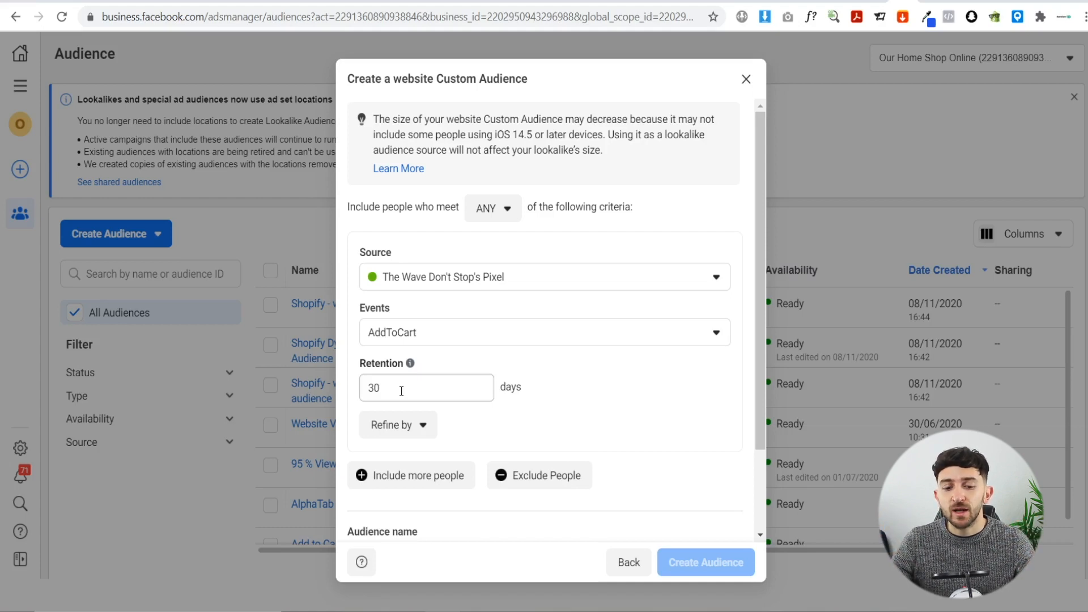
Try InitiateCheckout and PageView as the included event of the audience.
click(426, 334)
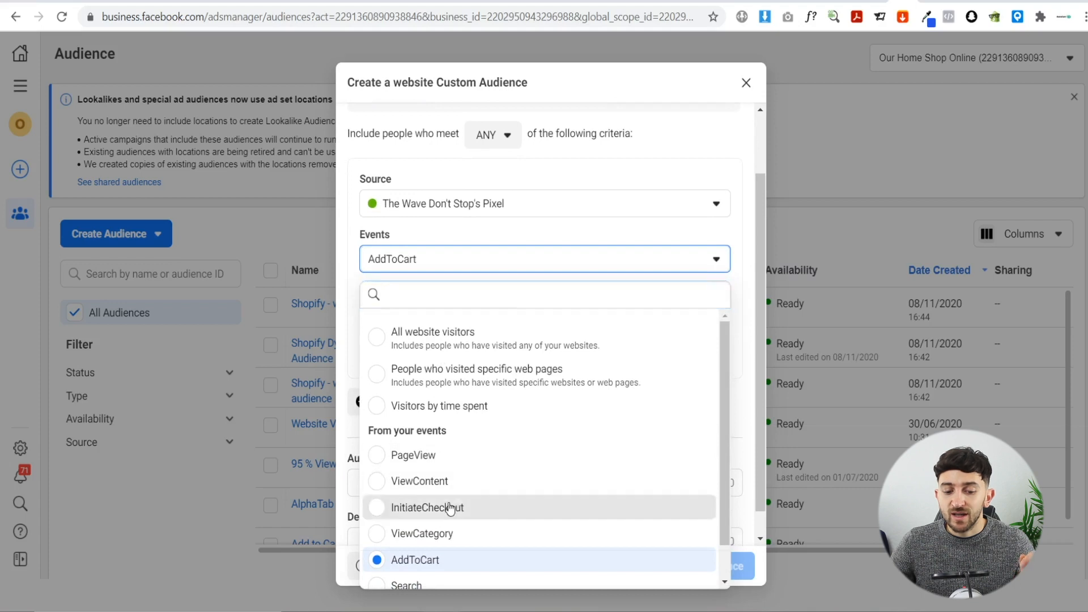
click(450, 507)
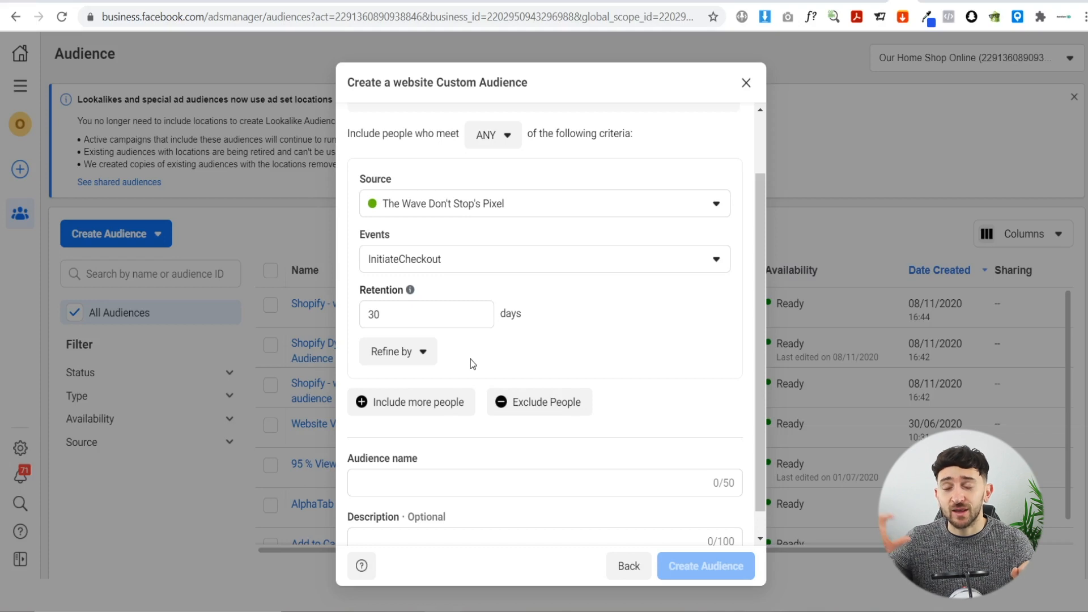
click(448, 271)
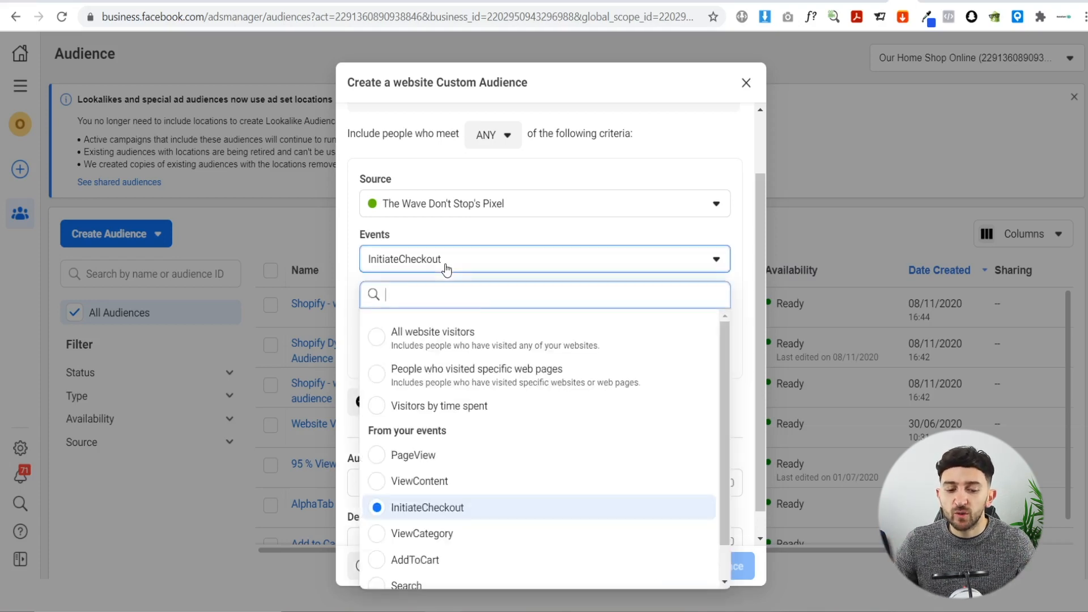
click(478, 460)
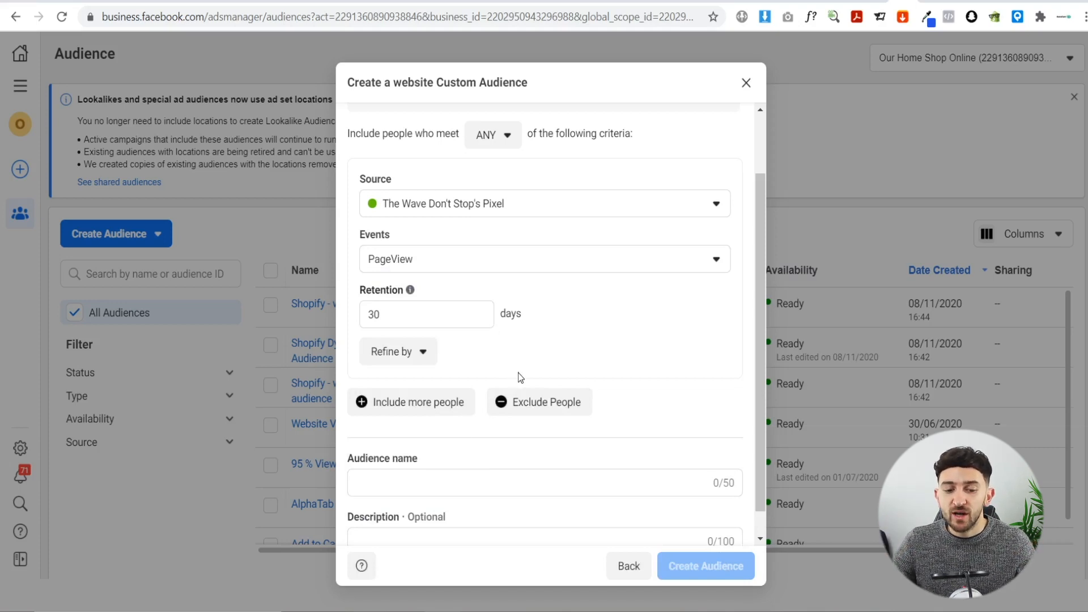
Try "People who visited specific web pages" as the included event, and switch the event back to AddToCart.
click(433, 271)
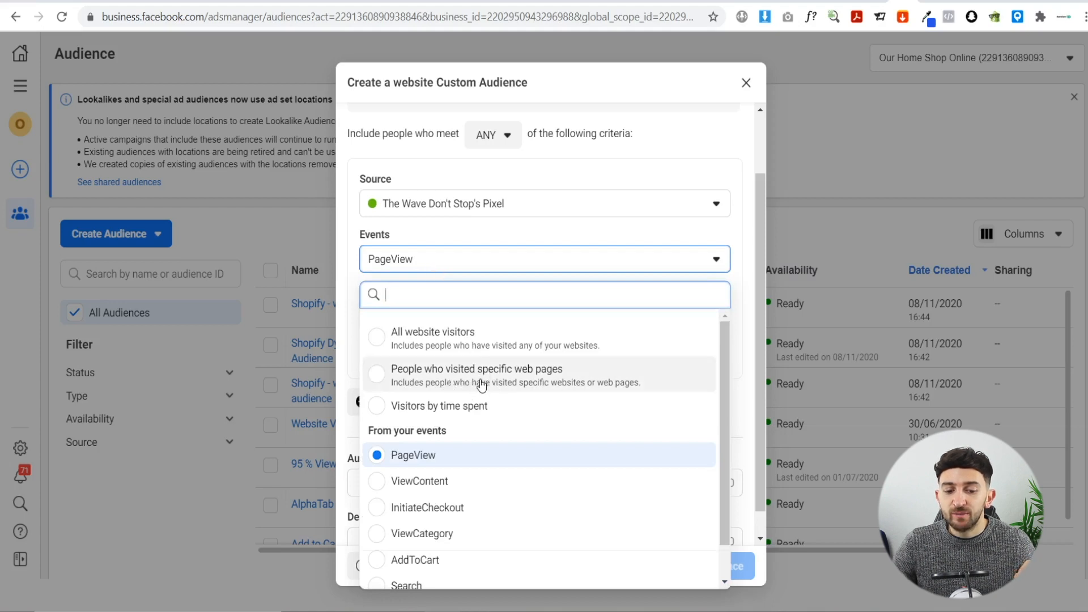
click(509, 381)
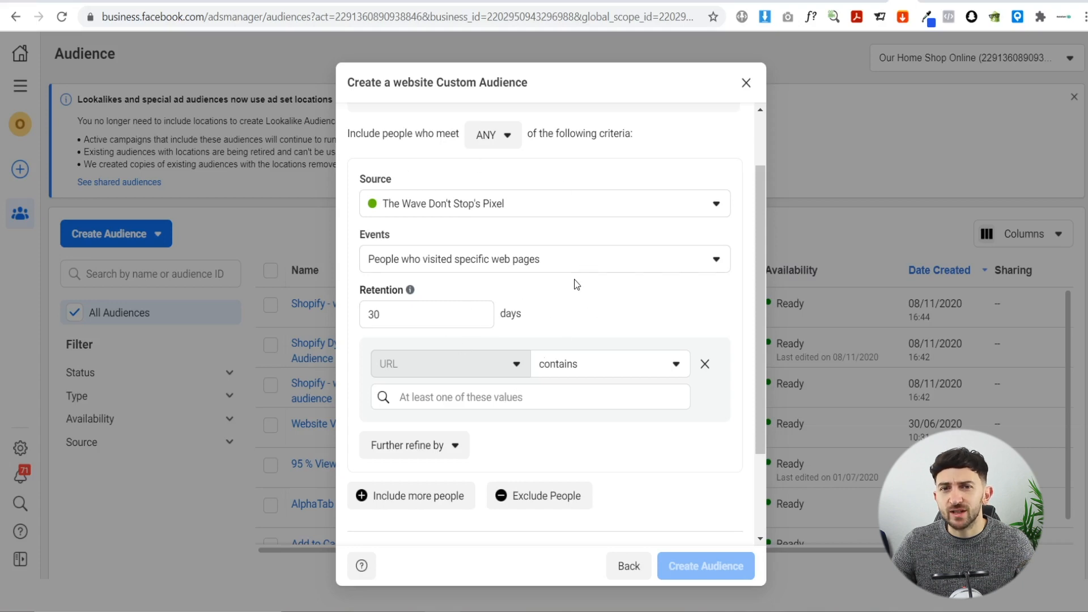
scroll(574, 280, down, 2)
scroll(564, 340, up, 2)
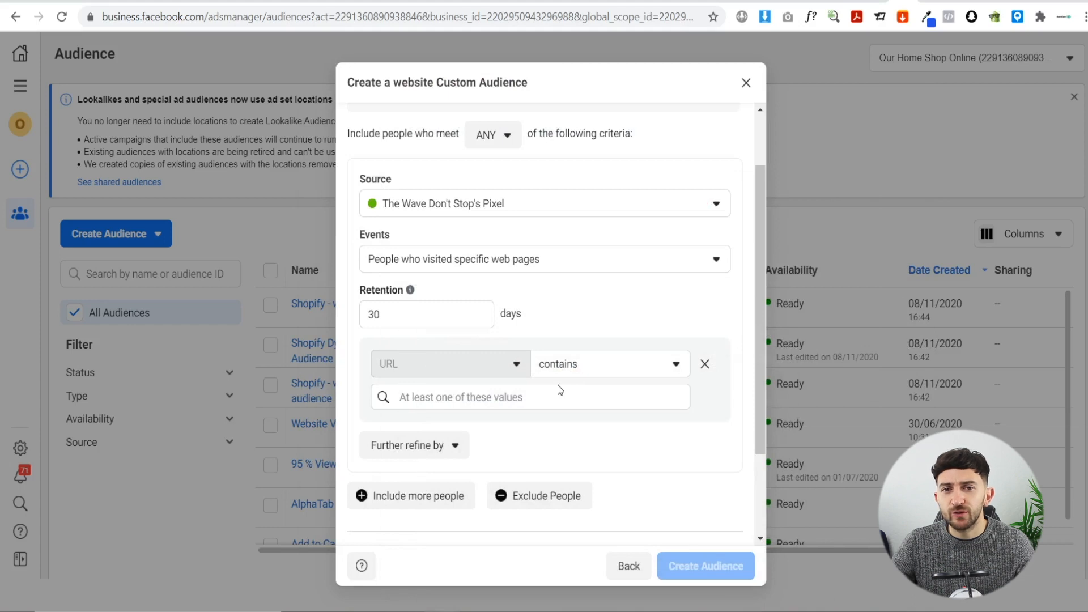
scroll(558, 374, down, 1)
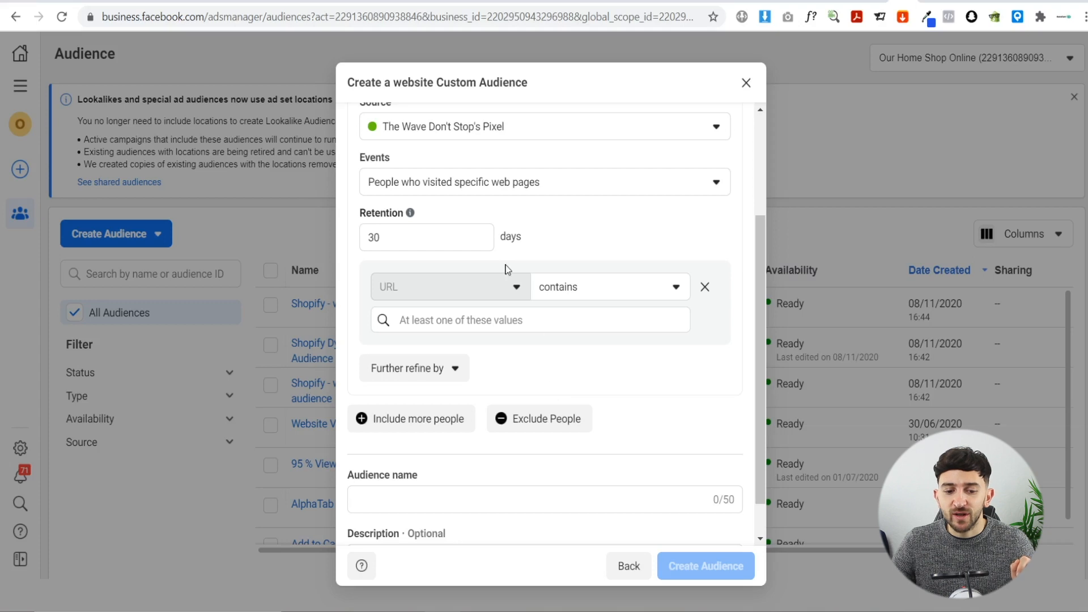
scroll(482, 249, up, 2)
click(454, 261)
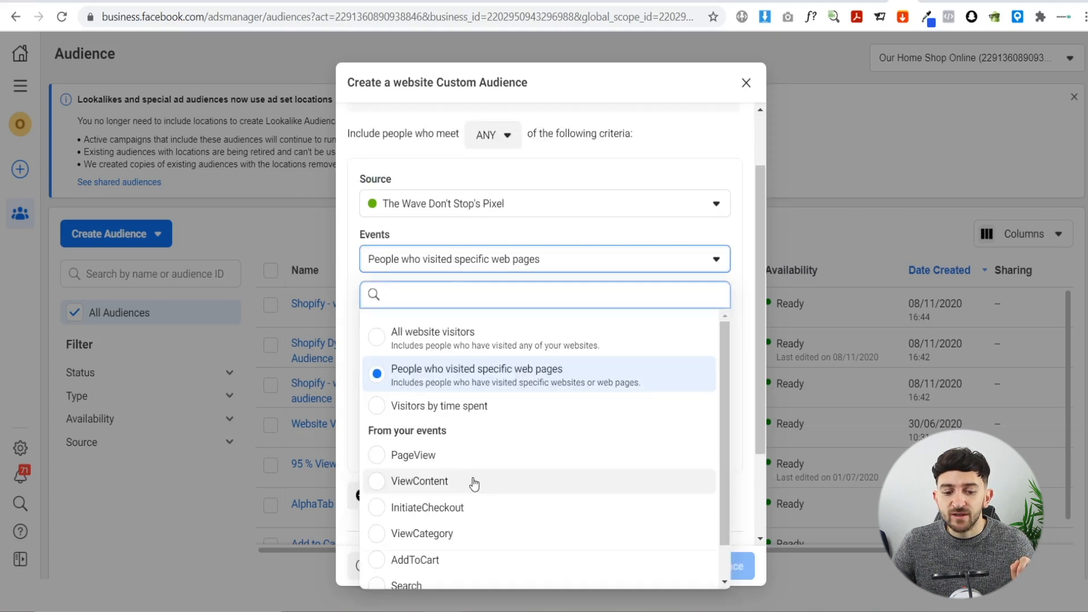
click(448, 560)
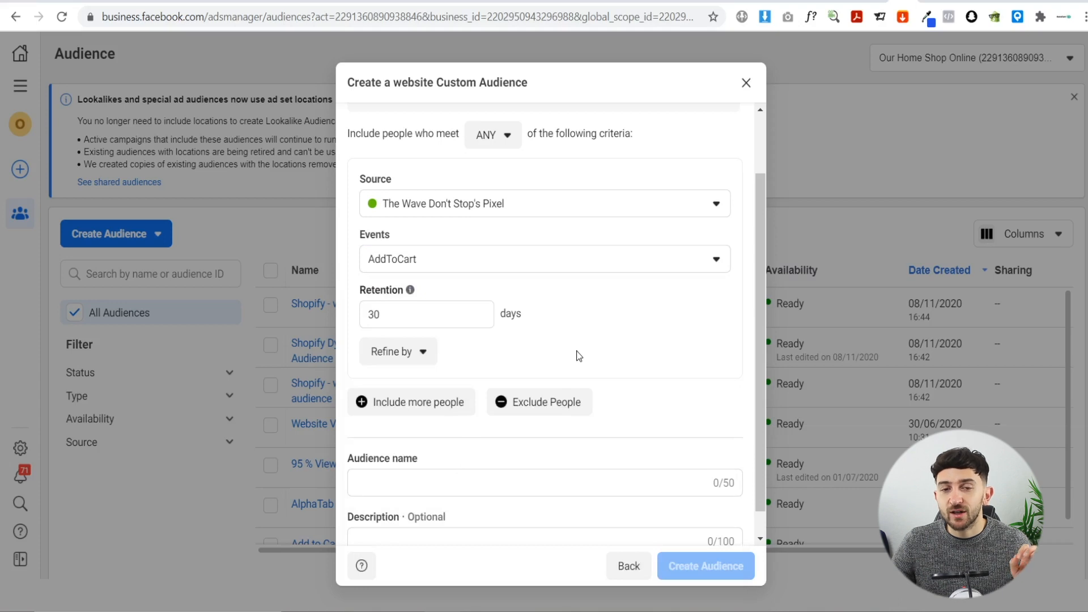
Add an exclusion to the audience for people with the Purchase event.
scroll(588, 332, down, 1)
click(540, 376)
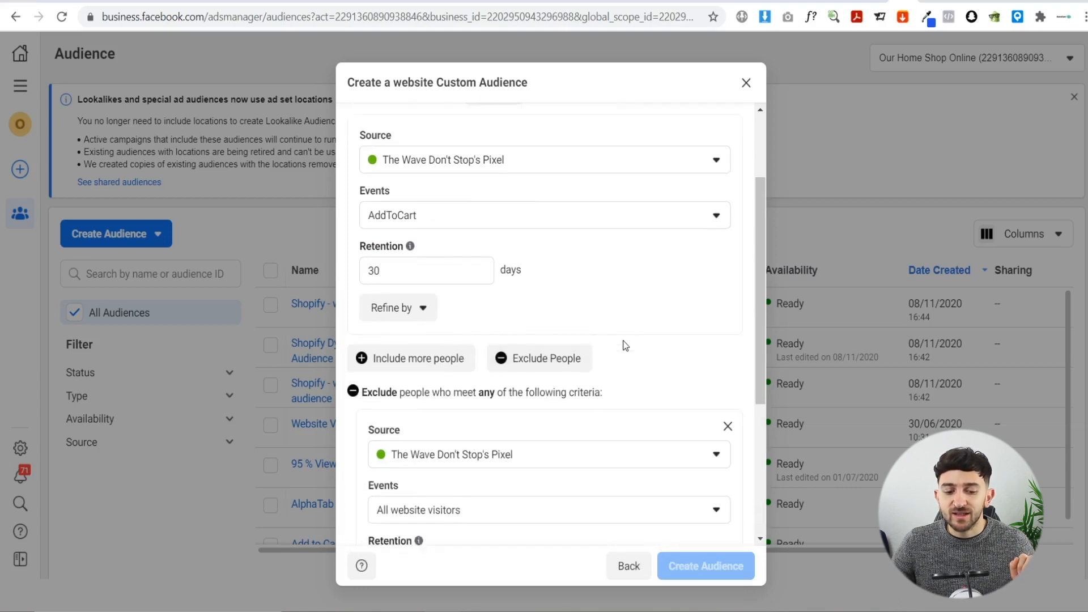
scroll(626, 345, down, 3)
click(461, 372)
scroll(590, 530, down, 3)
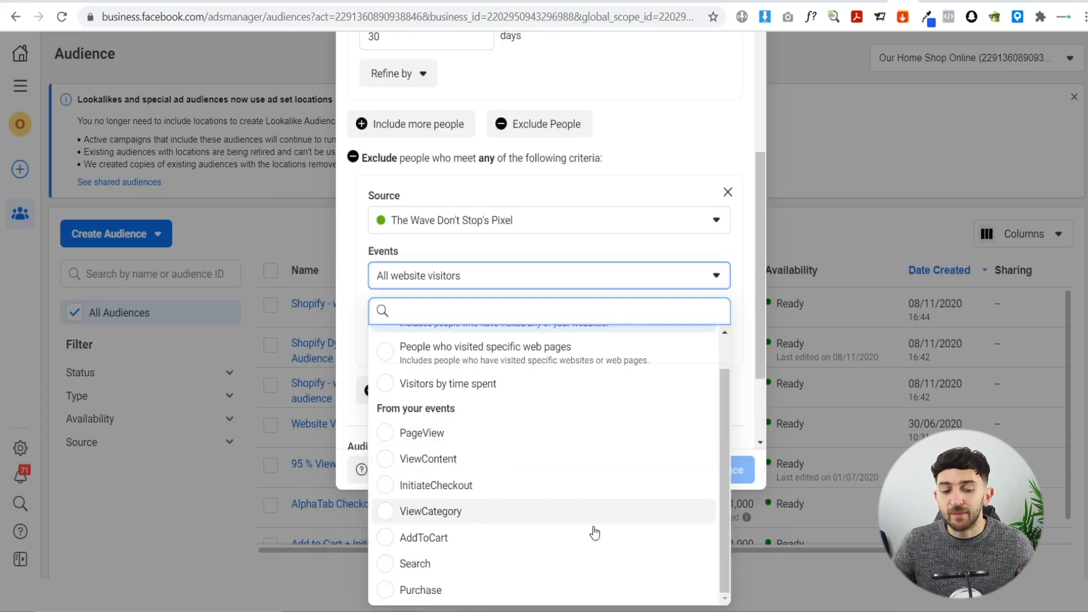
click(490, 594)
scroll(555, 447, up, 2)
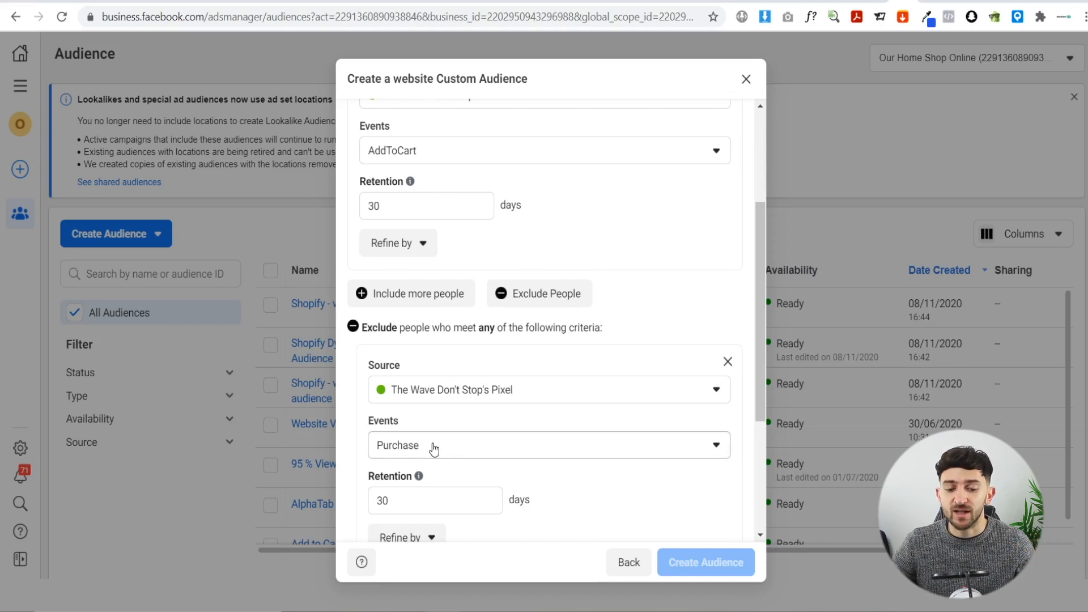
Include more people in the audience by adding a second criterion with the InitiateCheckout event.
scroll(477, 415, down, 3)
scroll(505, 384, up, 1)
scroll(479, 320, up, 2)
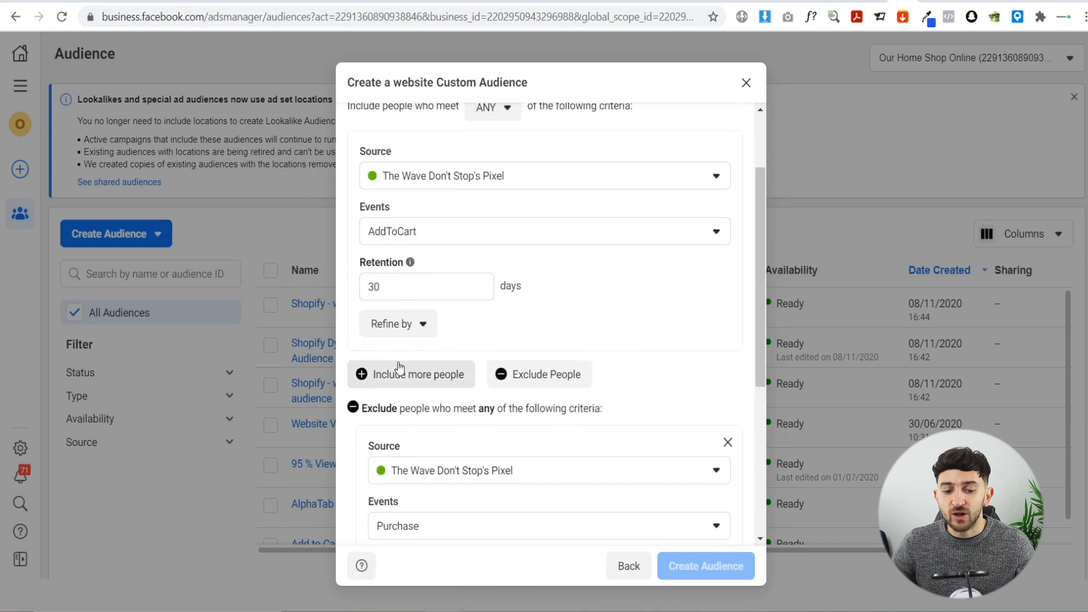
click(403, 374)
scroll(542, 323, down, 1)
click(465, 413)
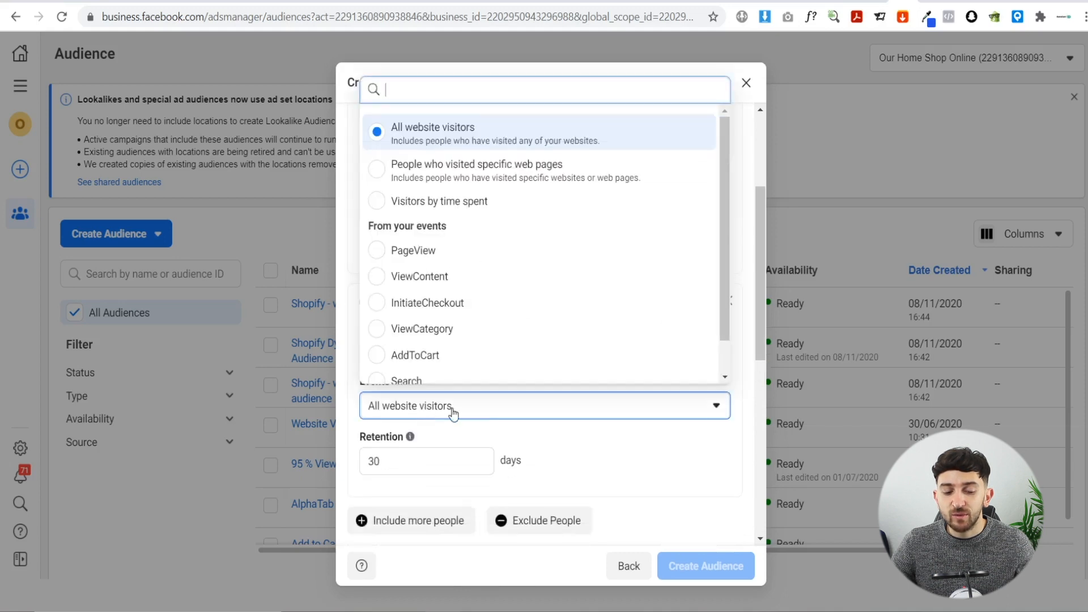
click(459, 304)
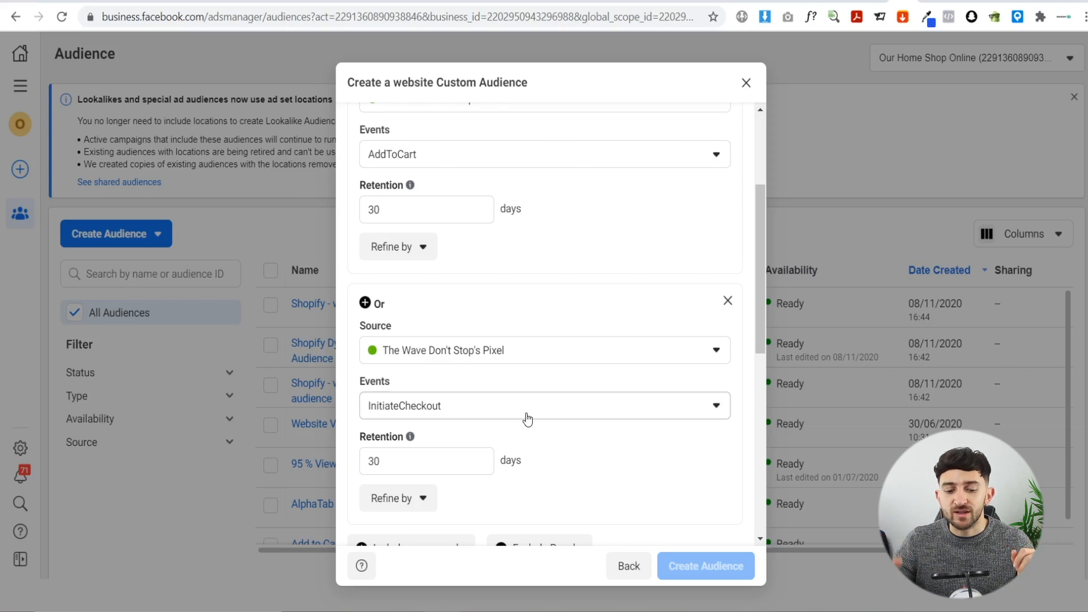
Name the website audience "Name of your website AddToCart + InitiateCheckout".
scroll(533, 309, down, 3)
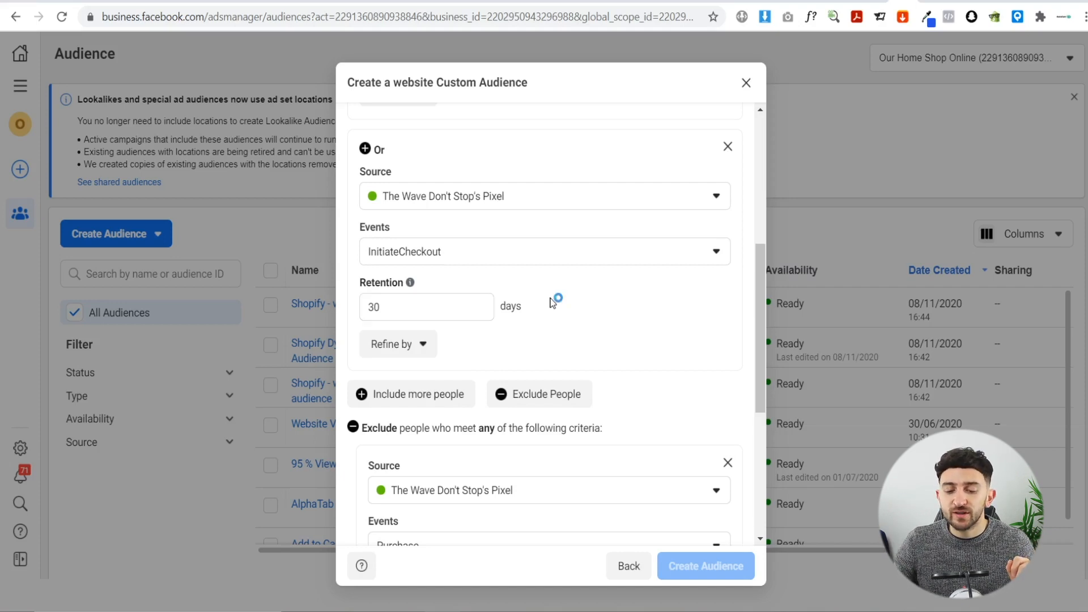
scroll(557, 270, down, 5)
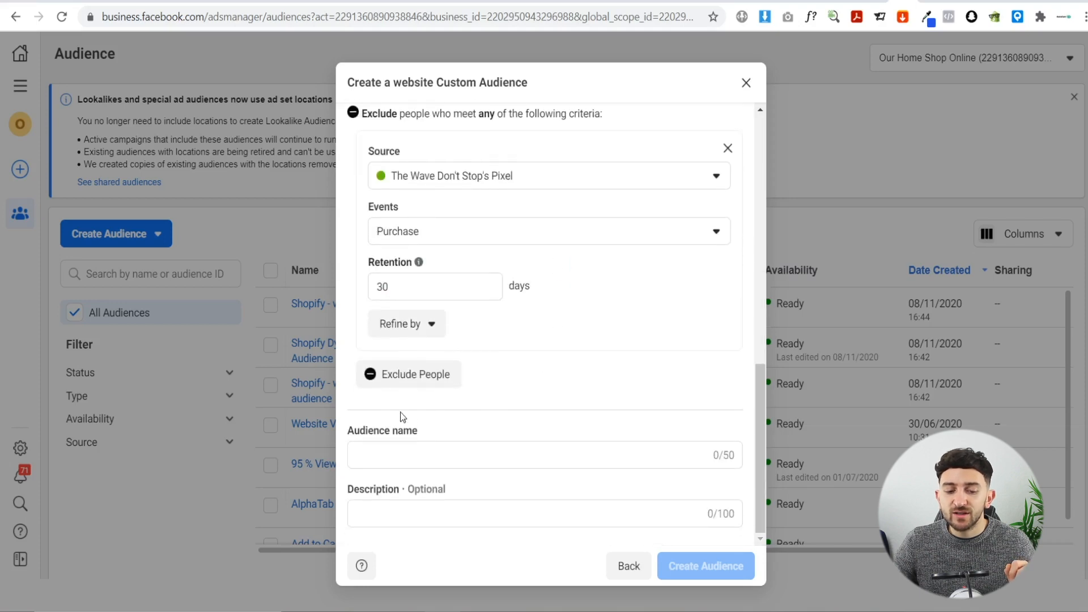
click(415, 462)
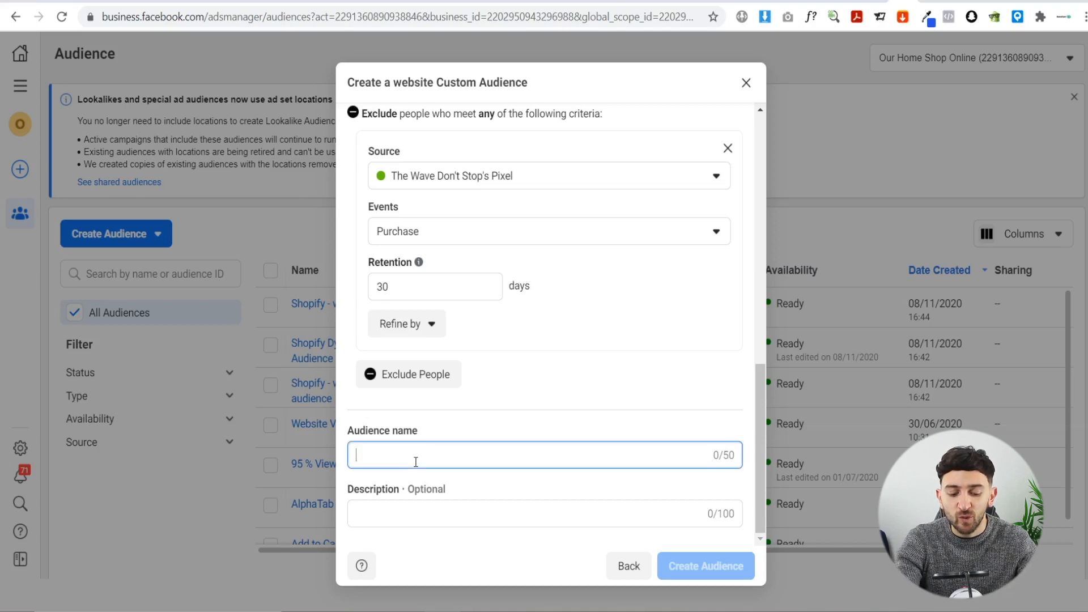
text(Name of your website )
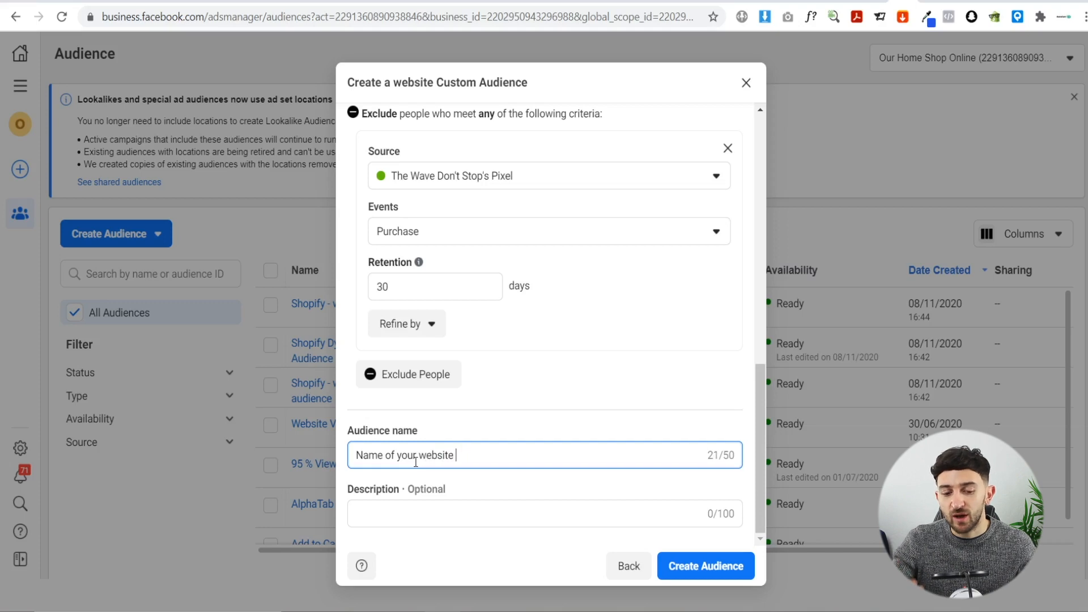
text(Ad)
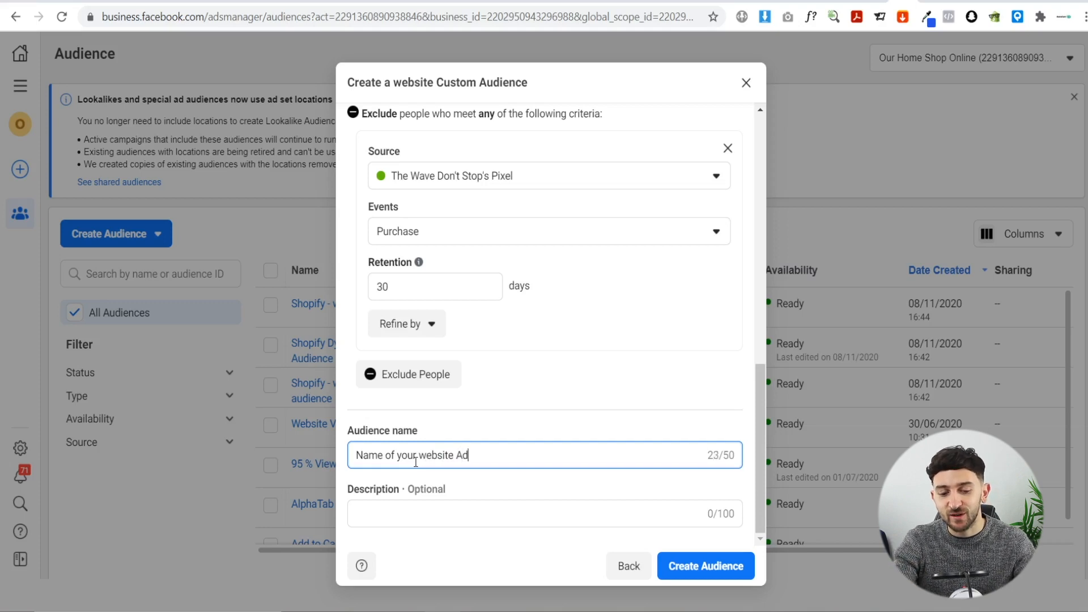
text(dToCart)
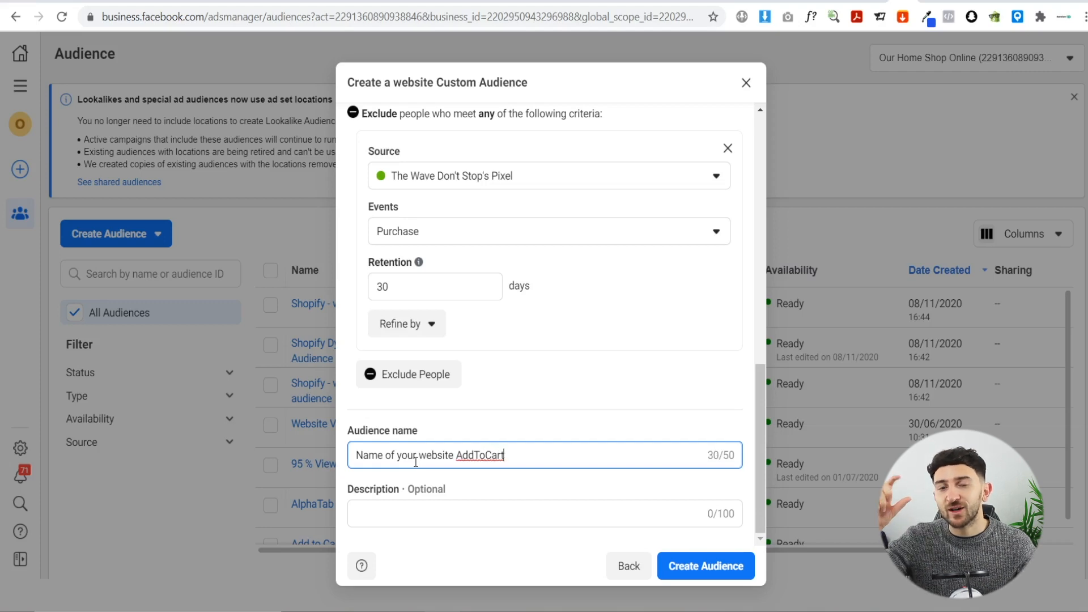
text( +)
text(Ini)
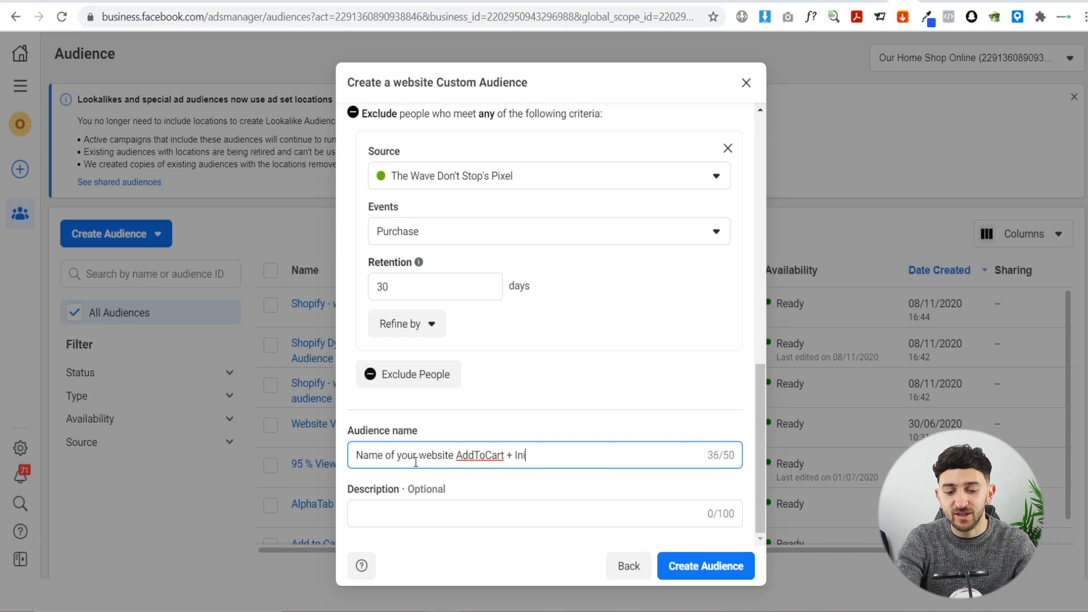
text(tiateCheckout)
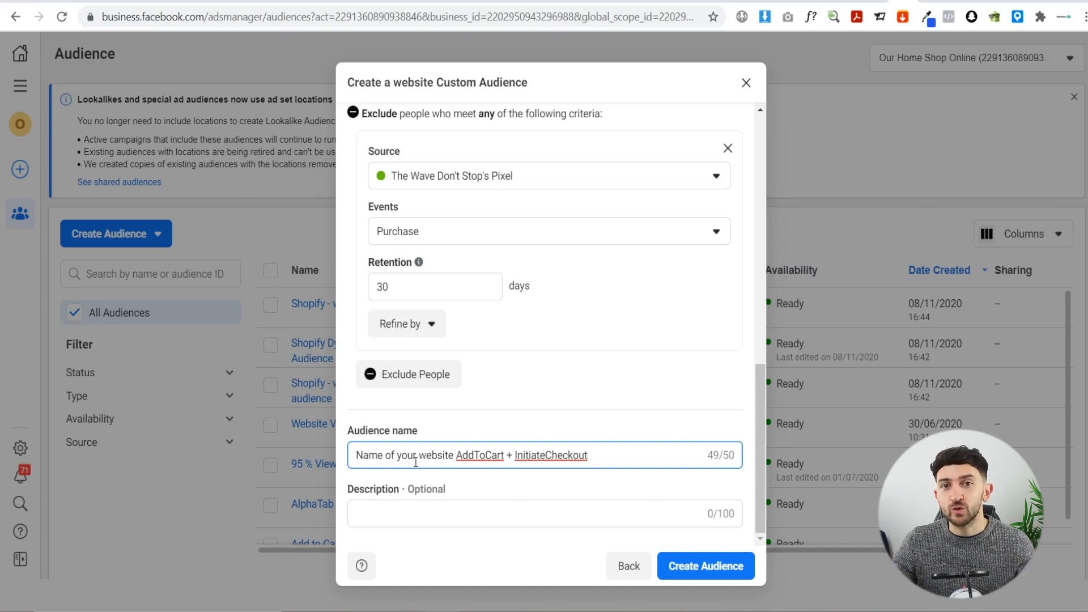
Describe the audience as "Anyone who added to cart or initiated checkout in last 30 days" and close the form without creating it.
click(408, 512)
text(Anyone who added to cart or initiated checkout in last 30 days)
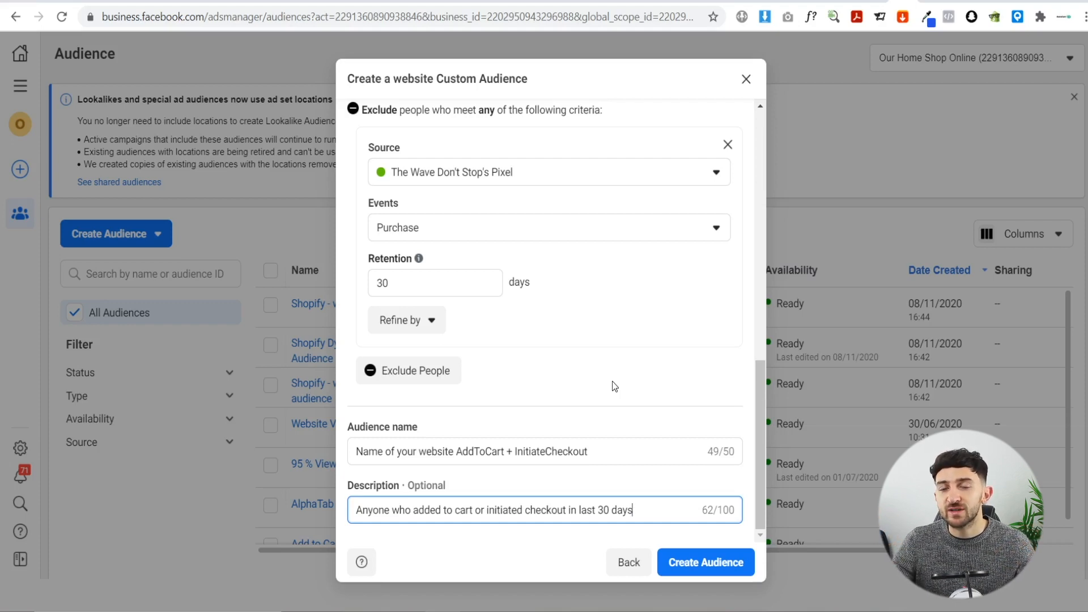
click(744, 79)
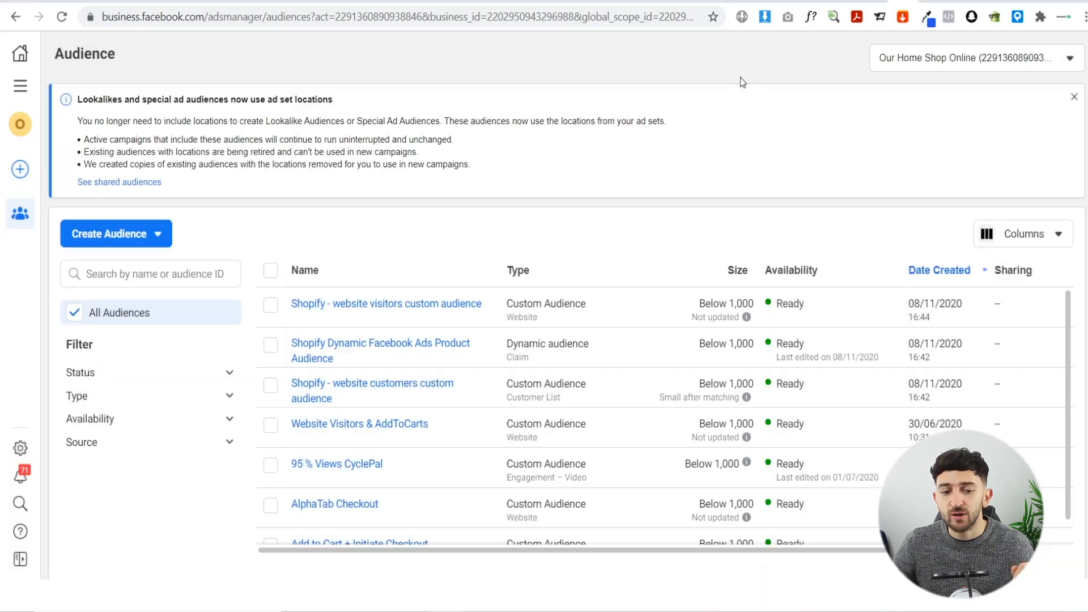
Start a new custom audience with Video as its source.
click(133, 235)
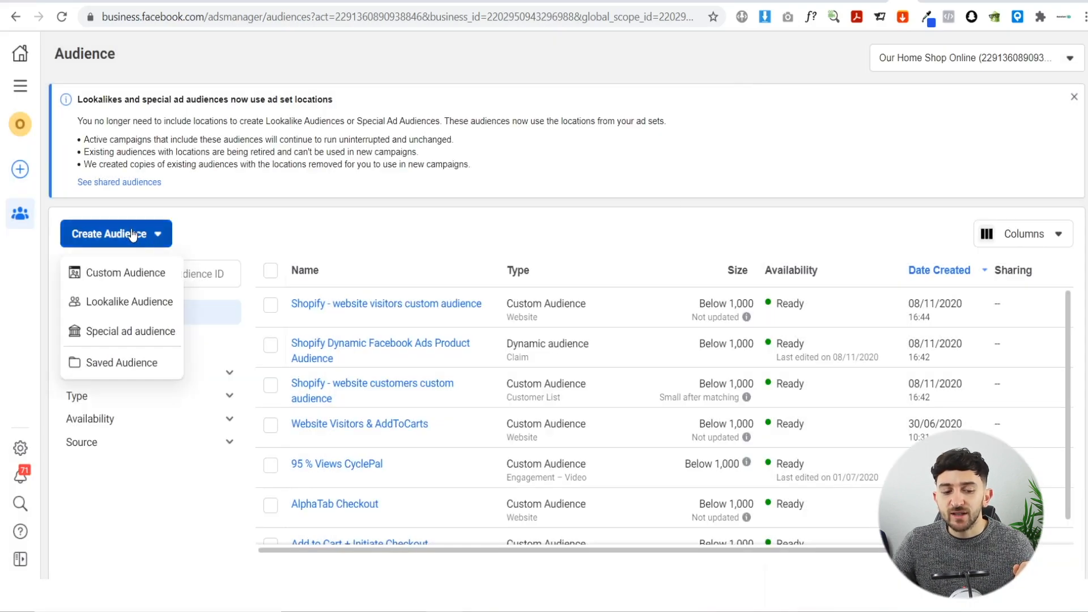
click(108, 275)
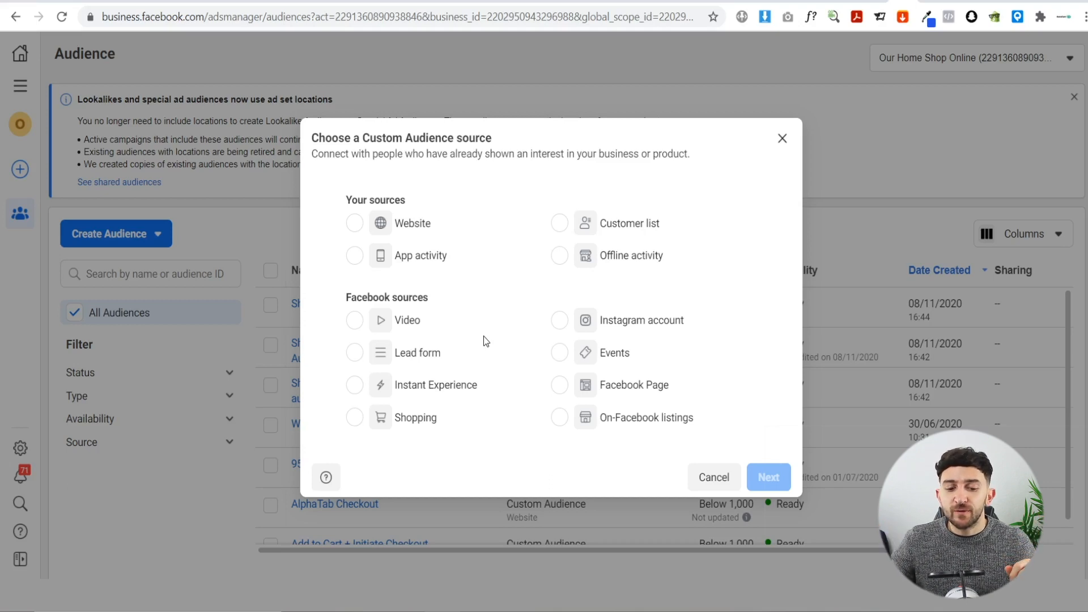
click(383, 321)
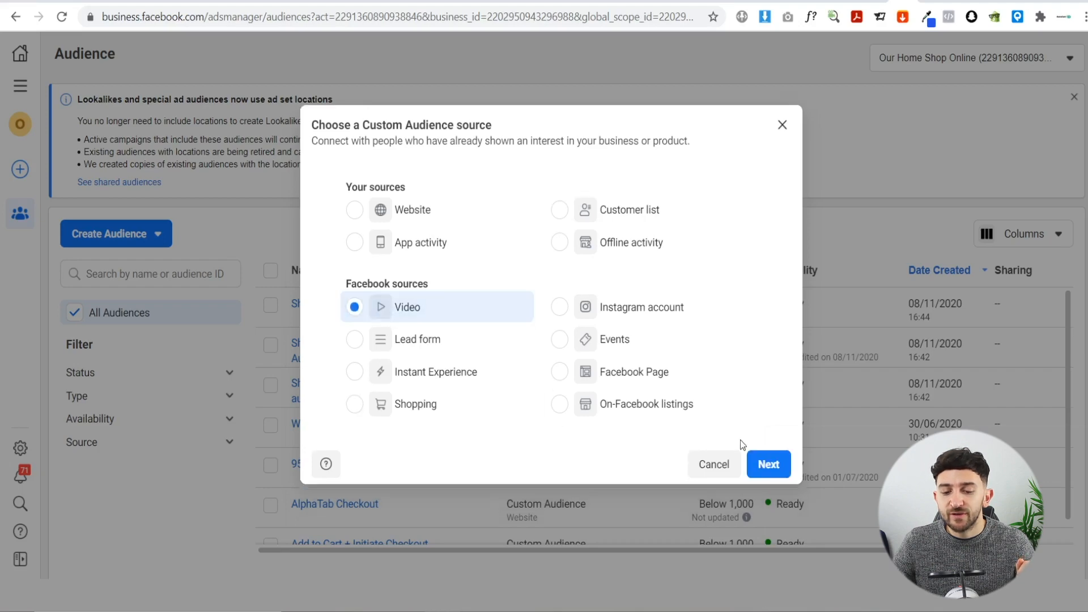
click(768, 464)
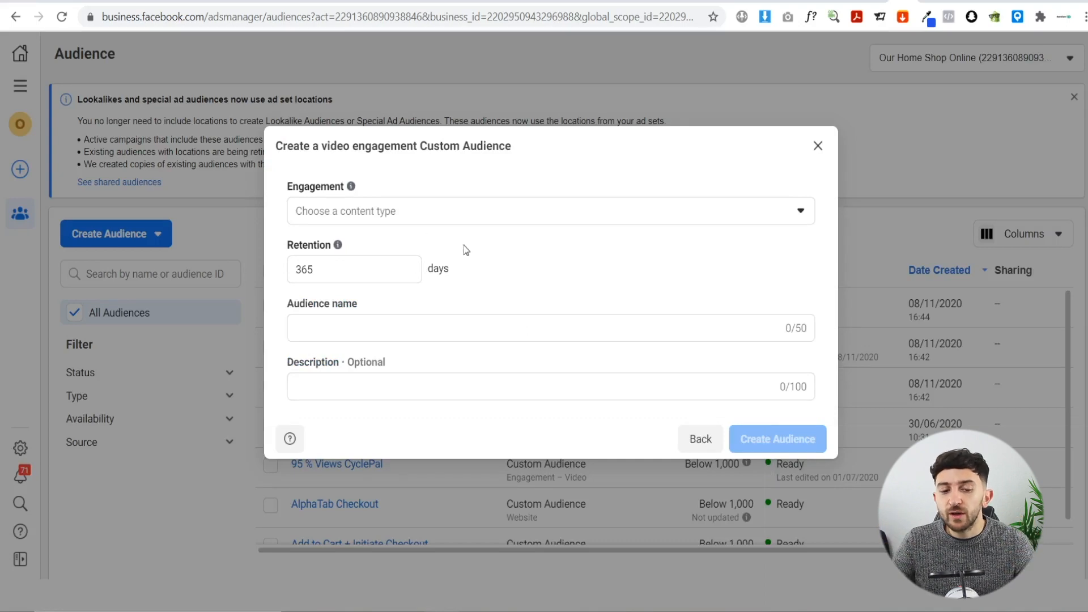
Target people who have watched at least 75% of the video AstraCart Demo.mp4 from the AstraCart page.
click(416, 221)
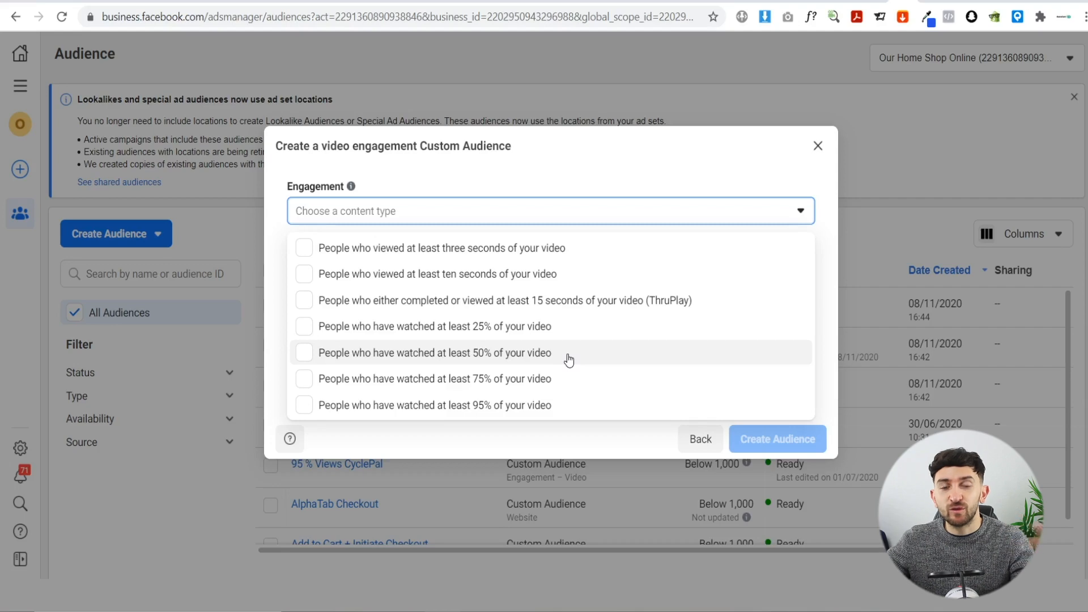
click(568, 379)
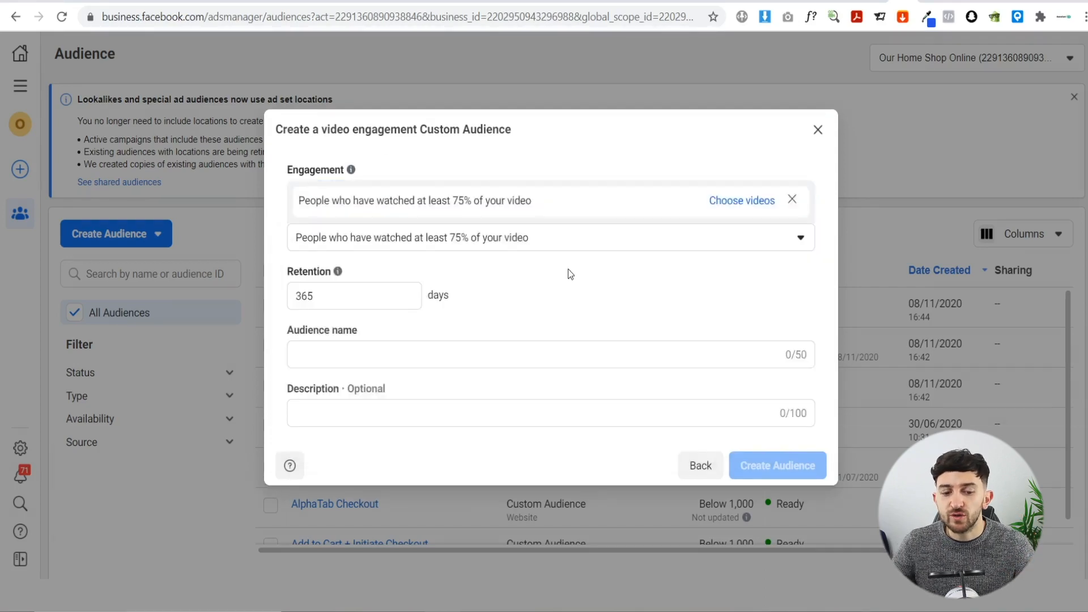
click(719, 202)
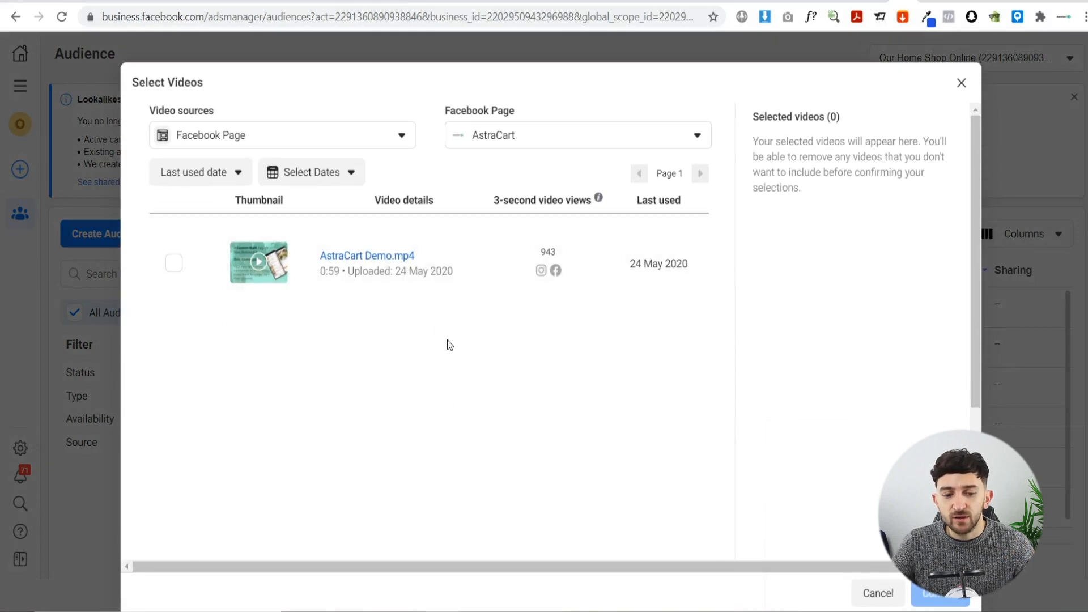
click(174, 263)
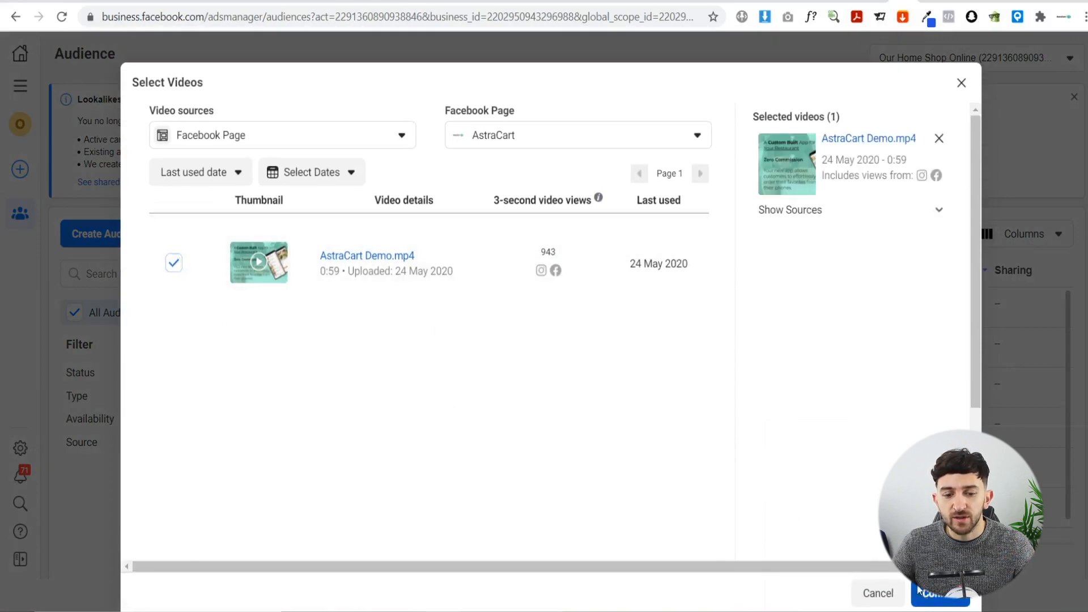
click(938, 593)
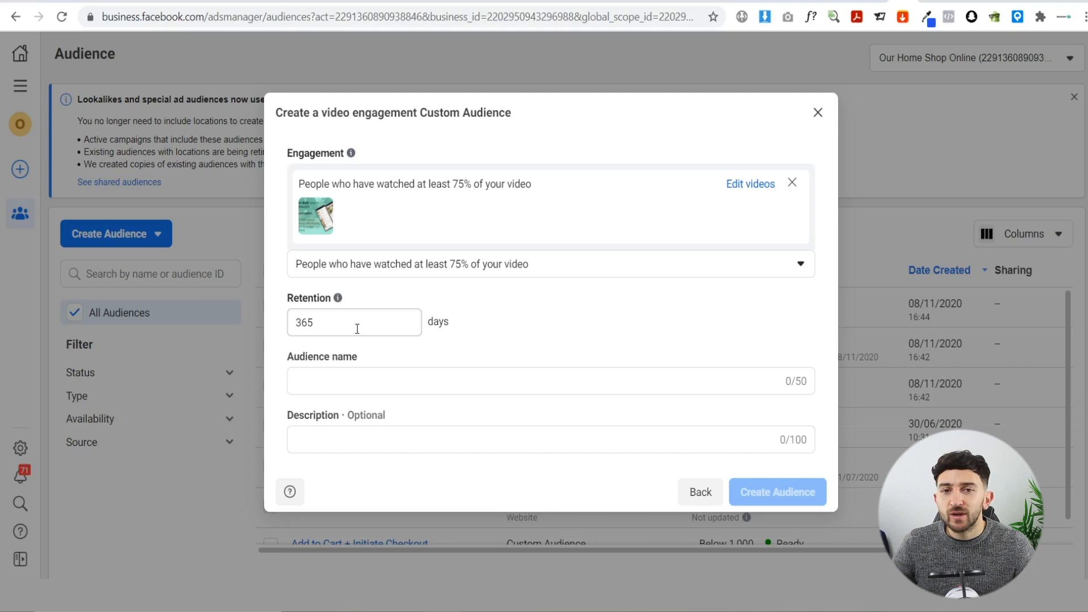
Set the video engagement audience's retention to 30 days.
drag(357, 328, 283, 341)
text(30)
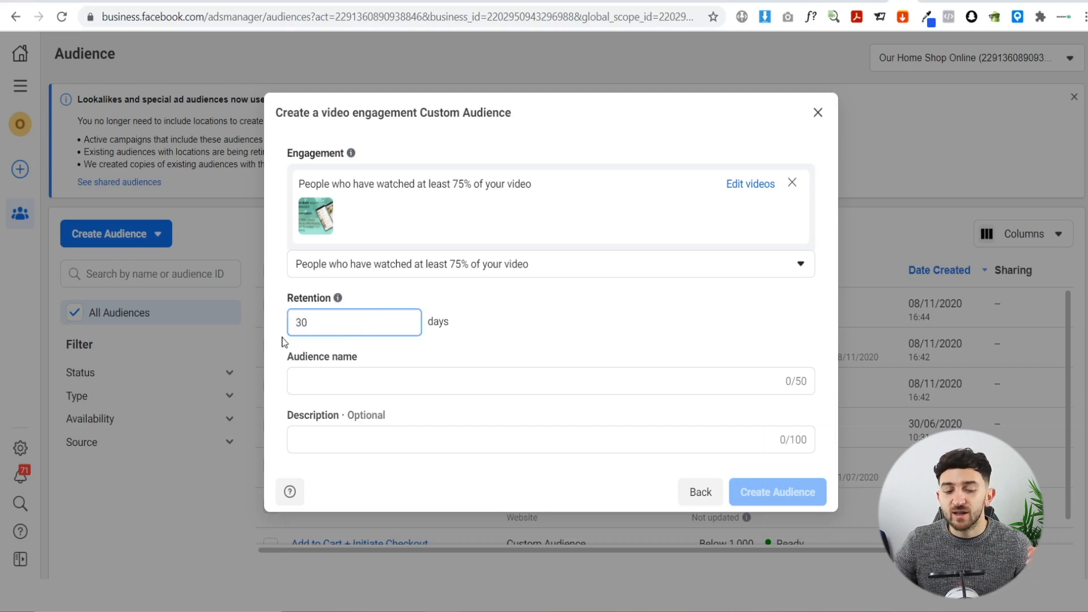
click(606, 340)
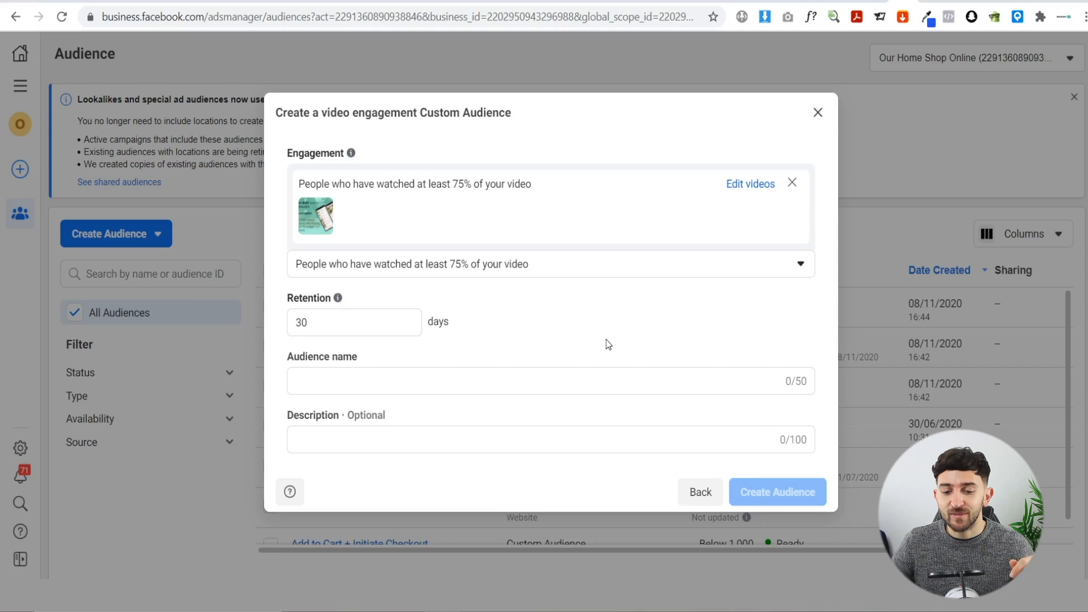
Name the audience "Name of your brand 75 % video views", describe it as "Anyone who viewed 75 % of Video Ad Creative 1", and discard the form.
click(357, 381)
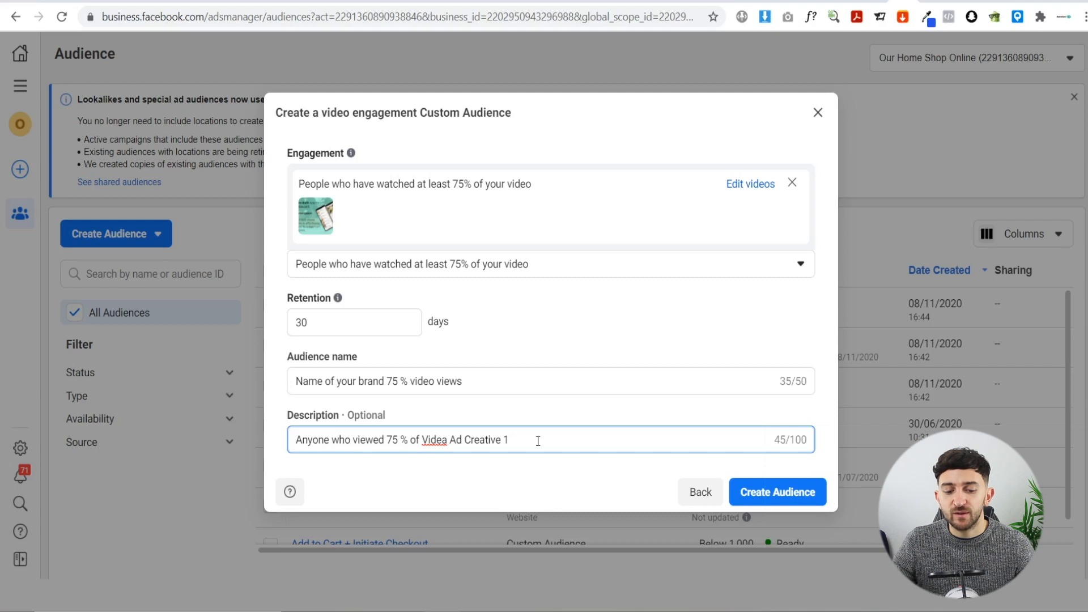
click(448, 440)
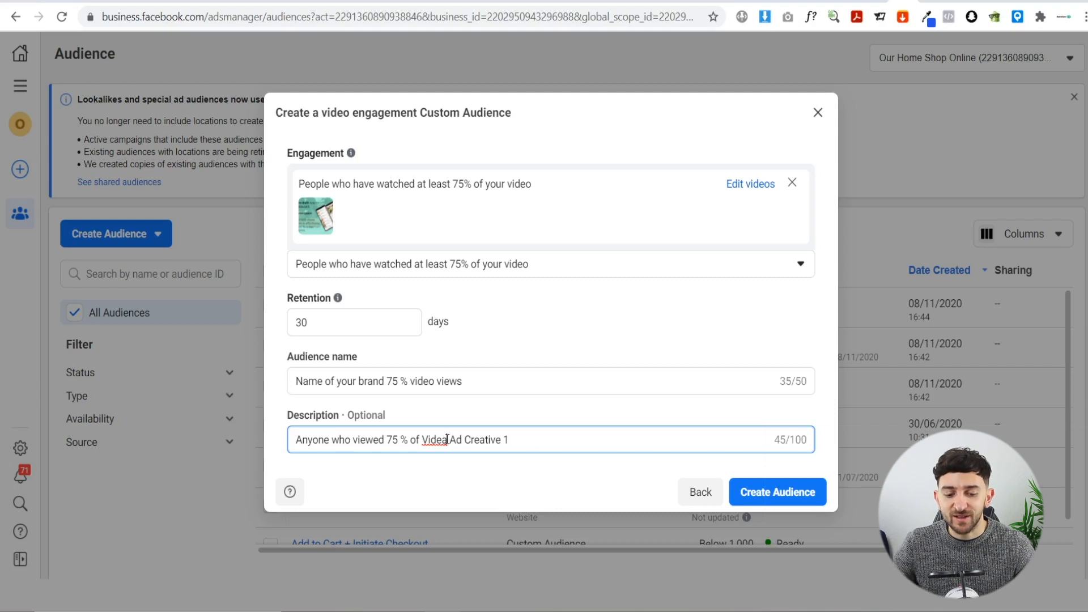
key(BackSpace)
text(o)
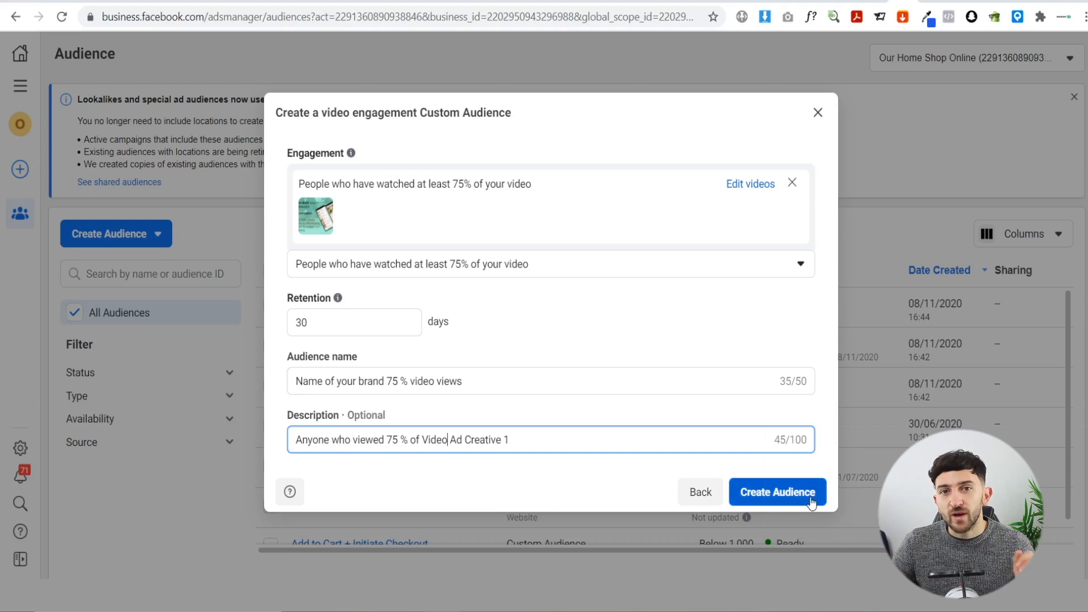
click(818, 112)
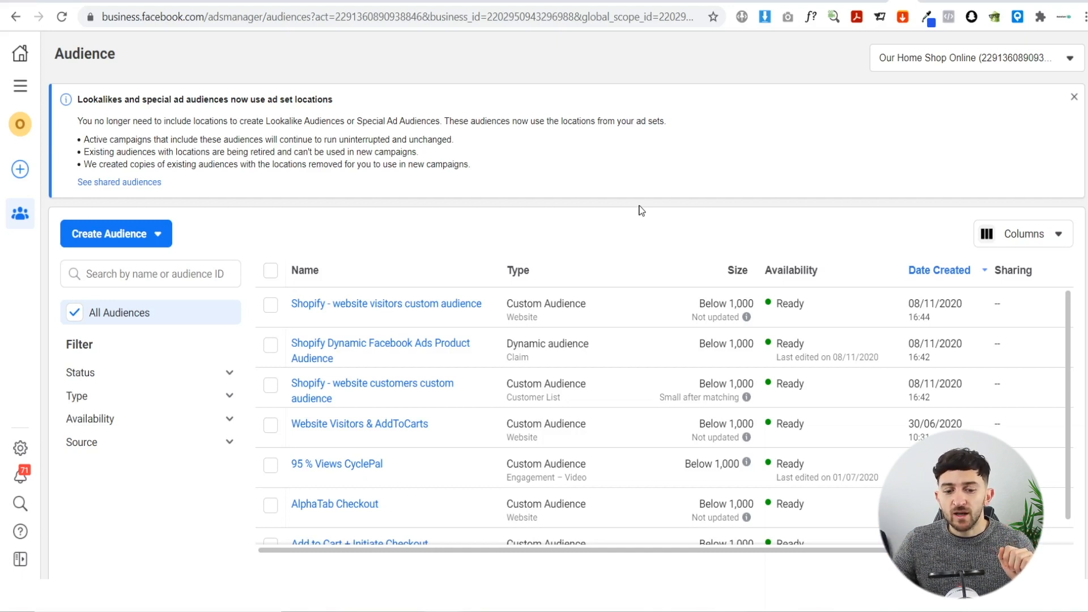
Start a new custom audience with Facebook Page as its source.
click(161, 237)
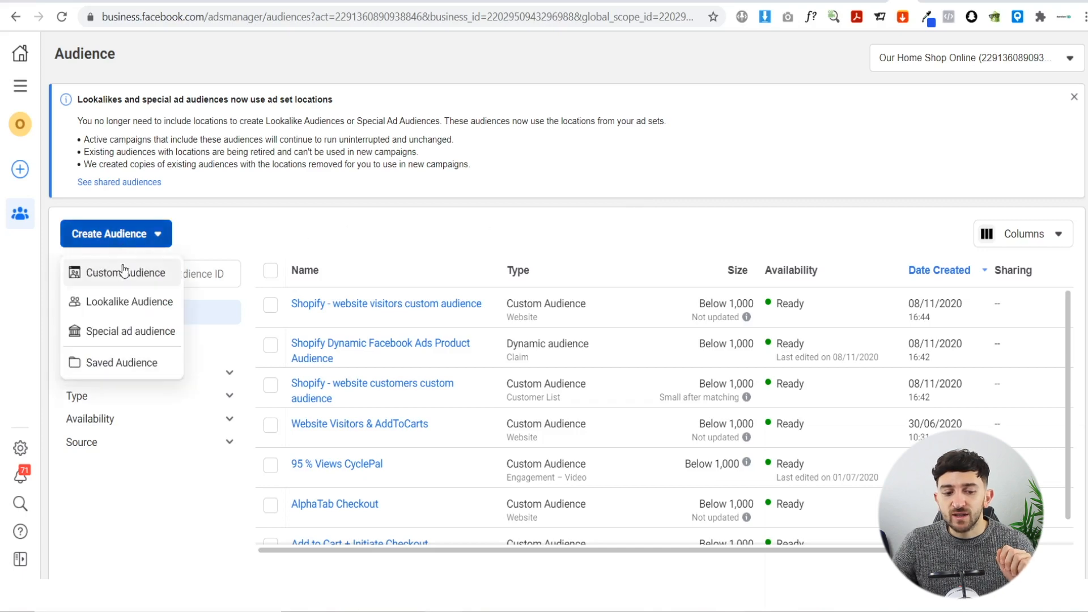
click(123, 272)
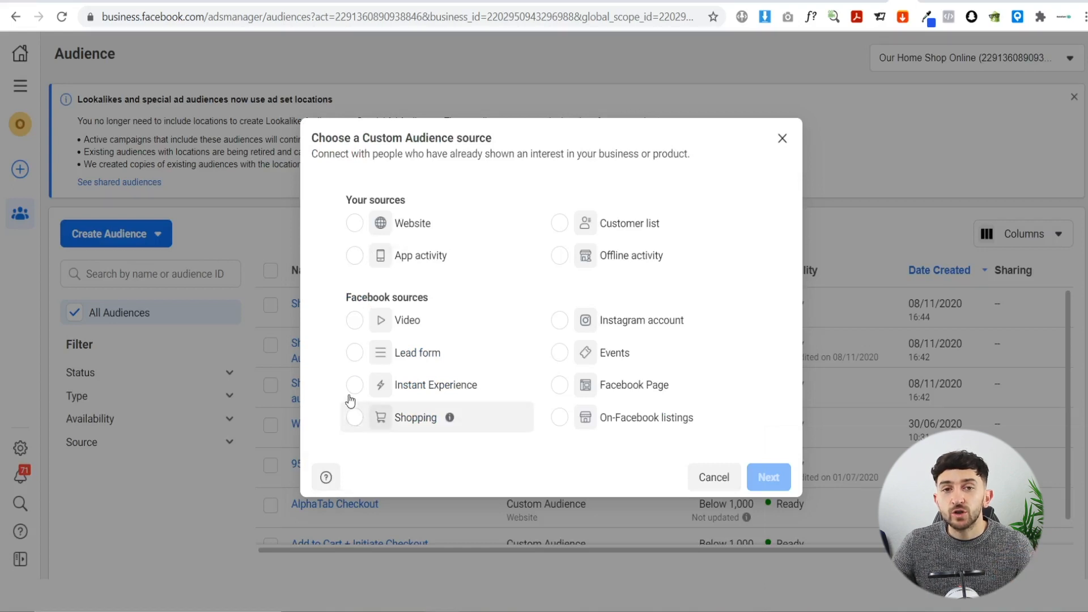
click(584, 386)
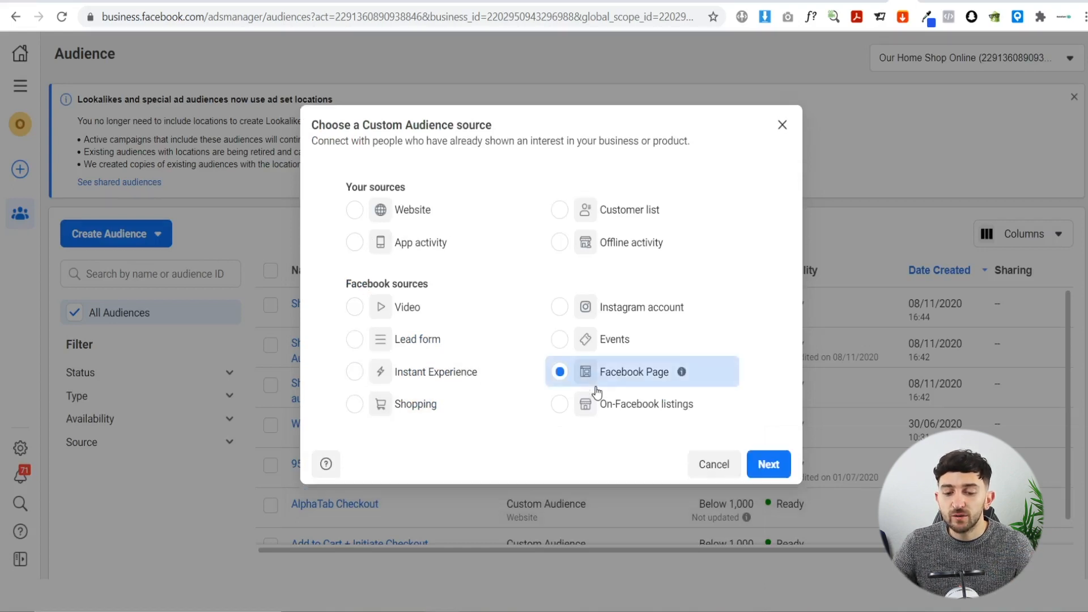
click(767, 462)
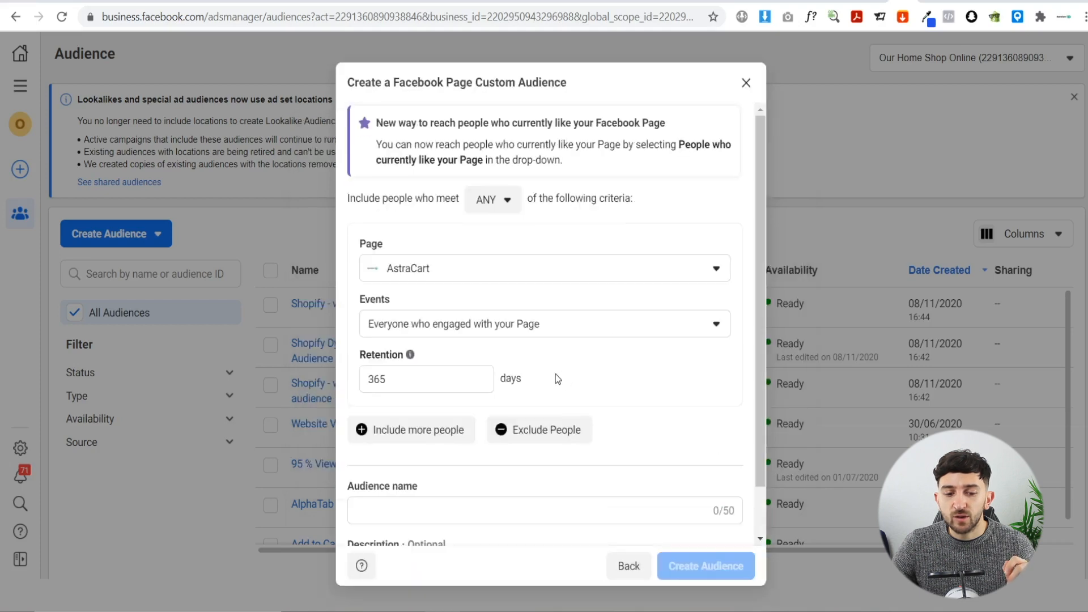
Set the Page to Our Home Shop with "Everyone who engaged with your Page" as the event, and discard the form.
click(503, 322)
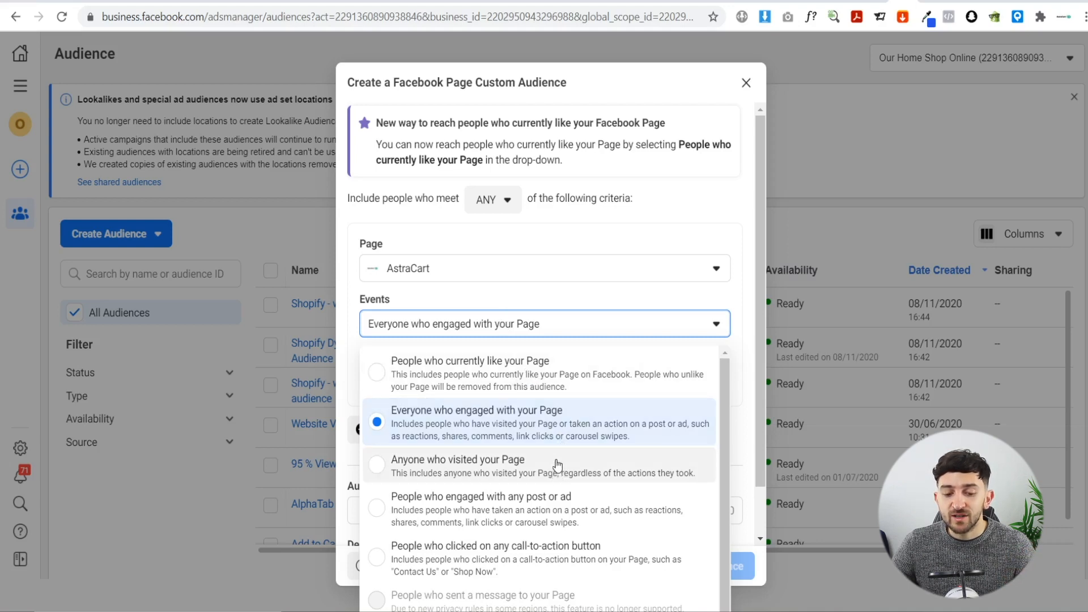
scroll(558, 461, down, 1)
click(350, 350)
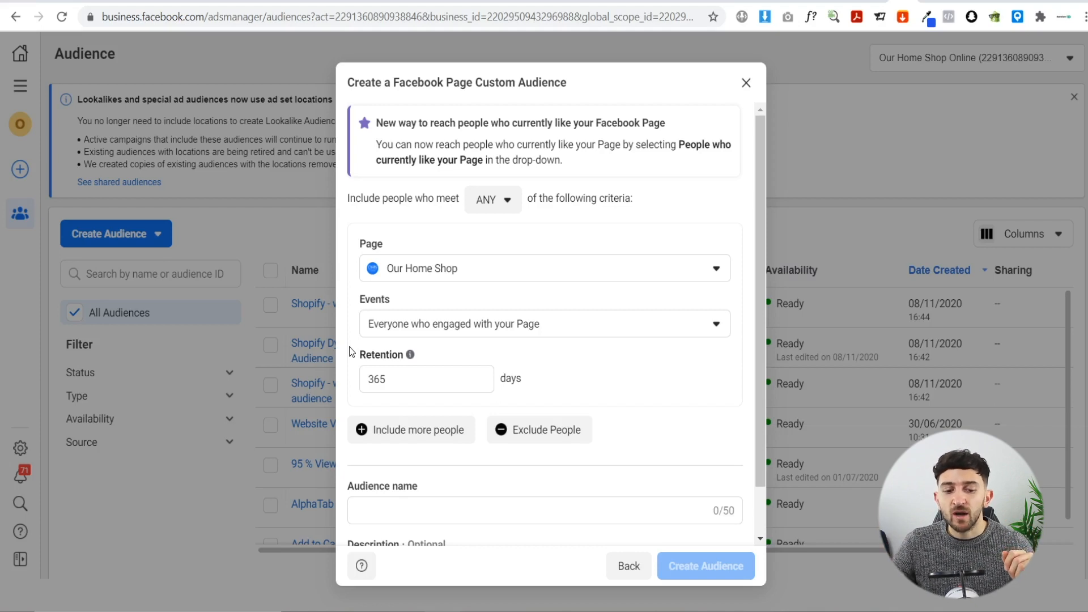
scroll(418, 377, down, 1)
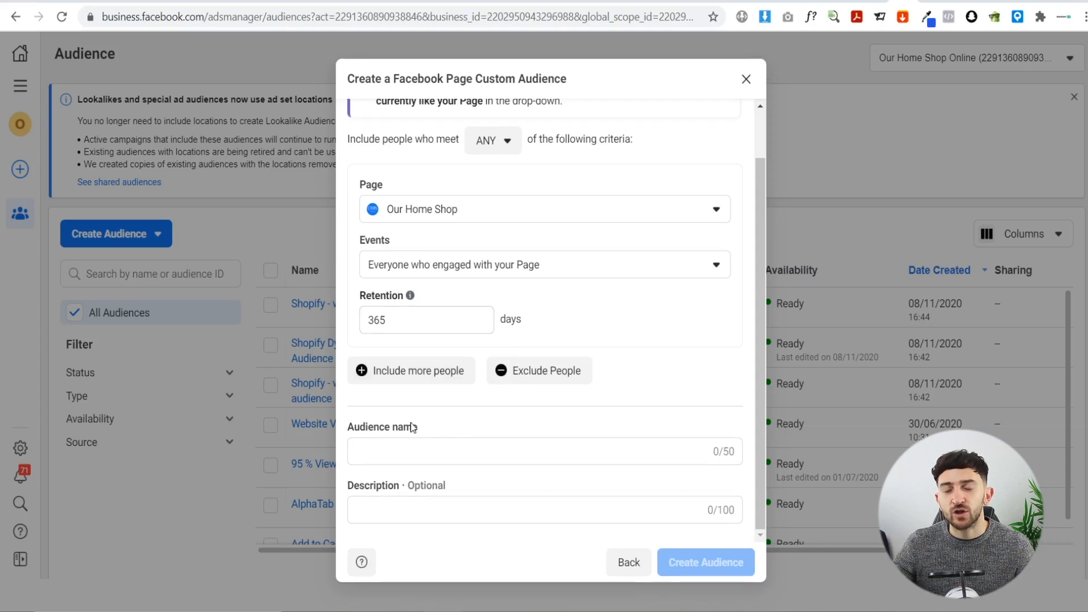
click(746, 79)
Start a new custom audience with Customer list as its source.
click(127, 236)
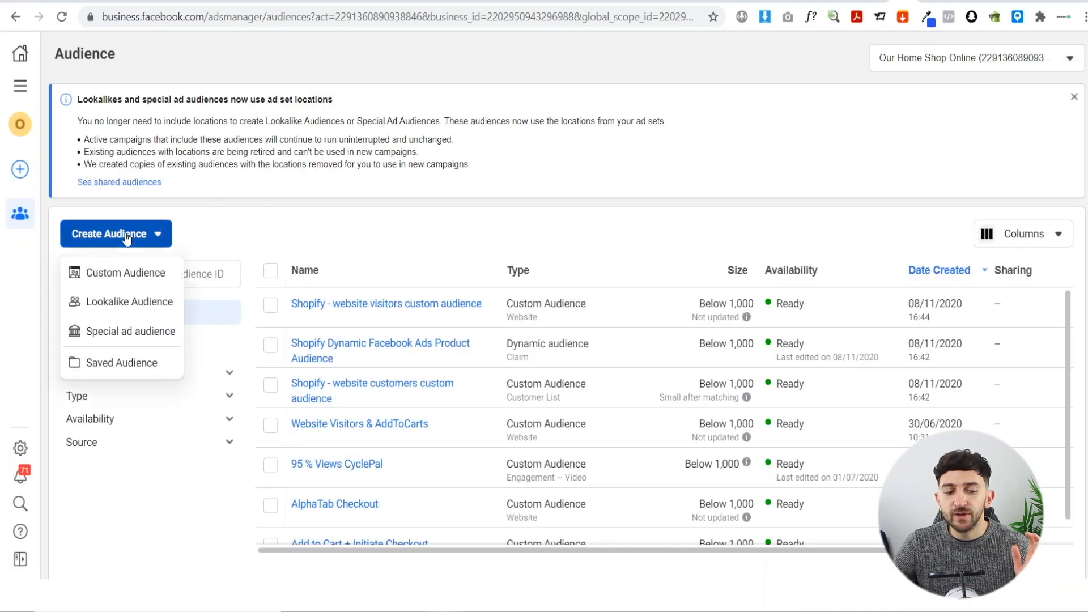
click(125, 273)
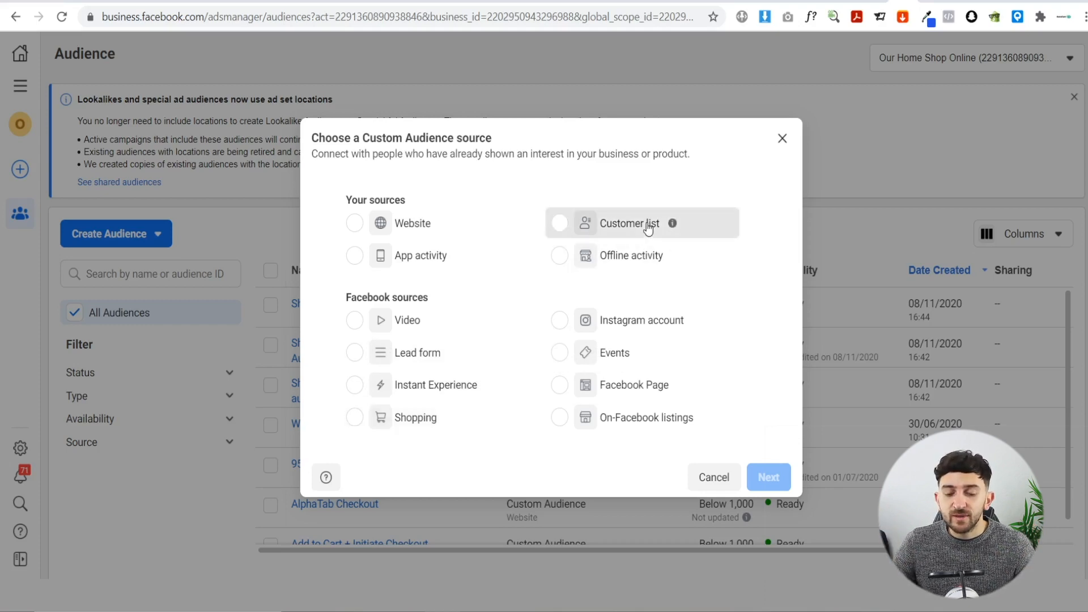
click(620, 224)
click(769, 464)
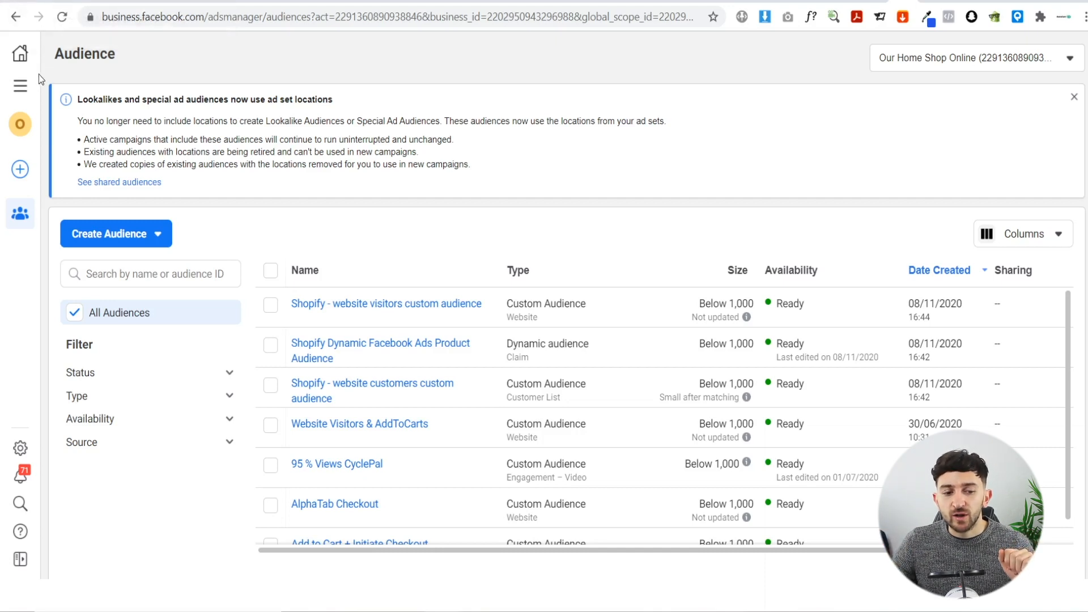
Go to the campaign overview in Ads Manager and create a new campaign with the Conversions objective.
click(22, 91)
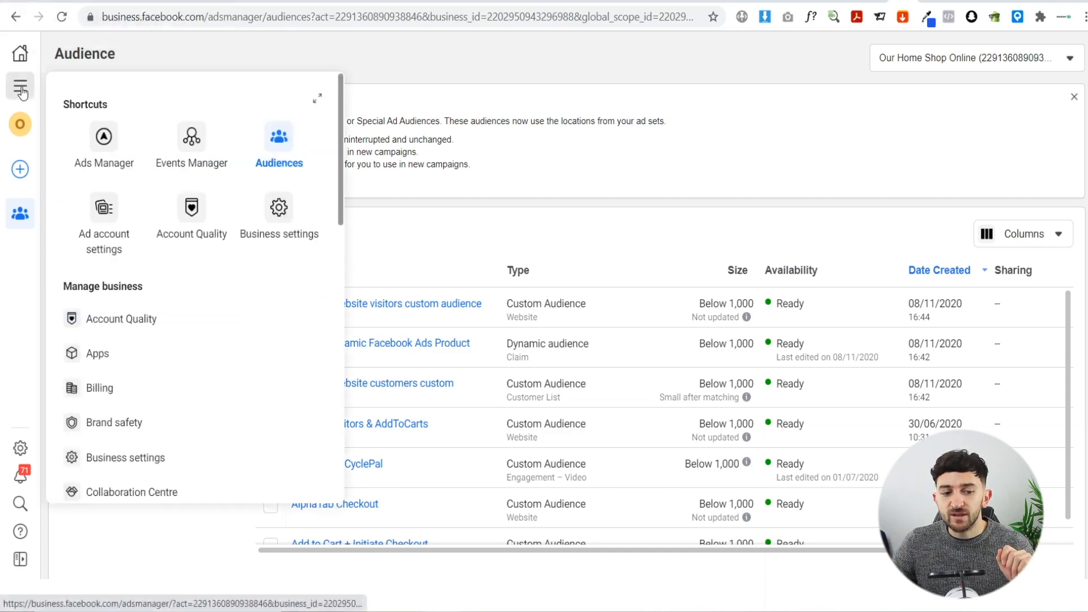
click(111, 144)
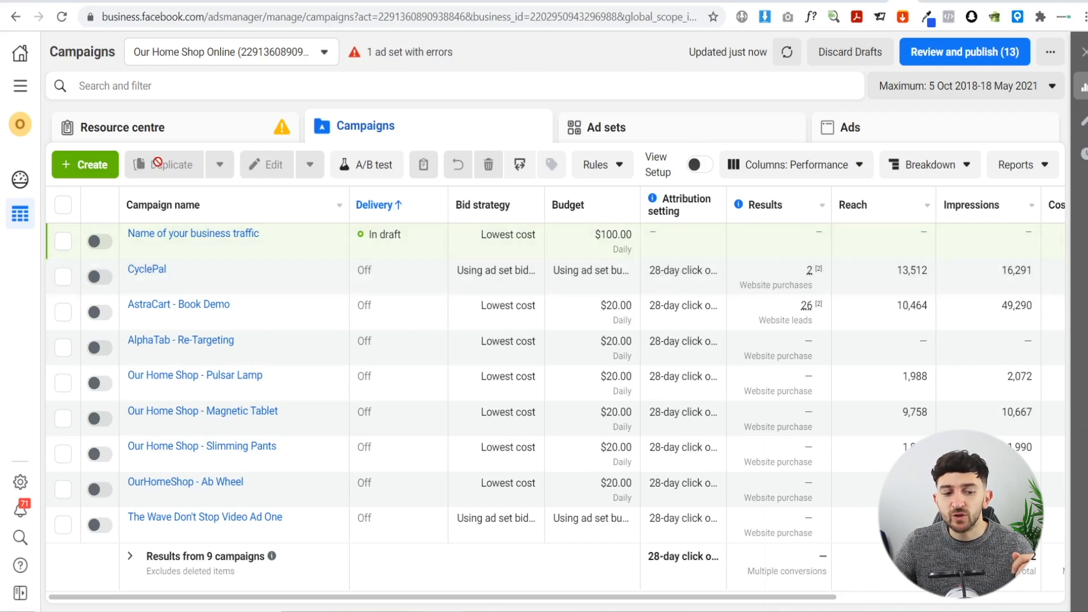
click(104, 164)
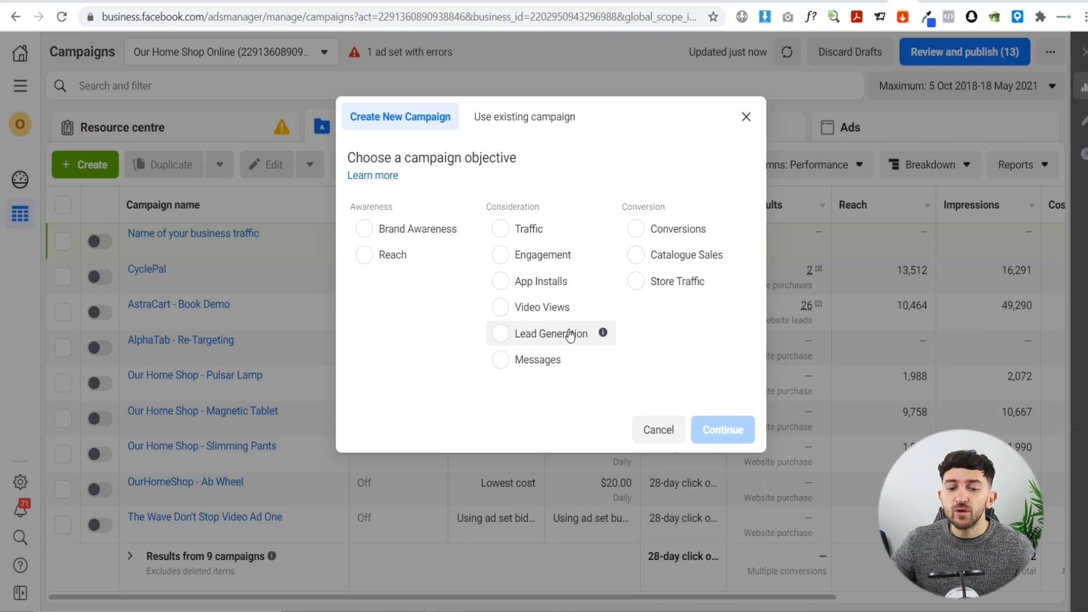
click(656, 235)
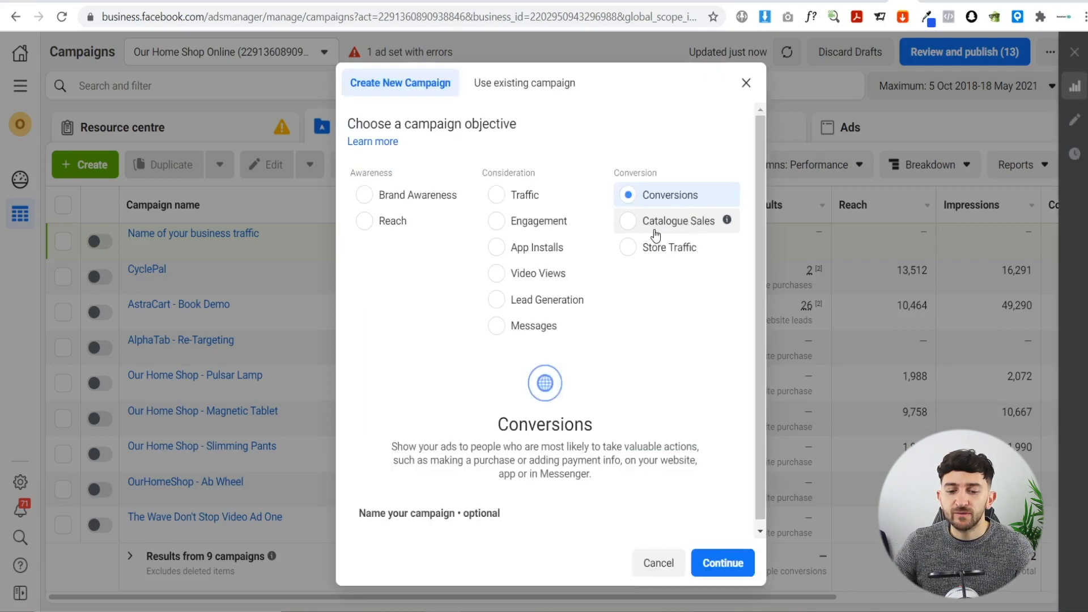
click(720, 564)
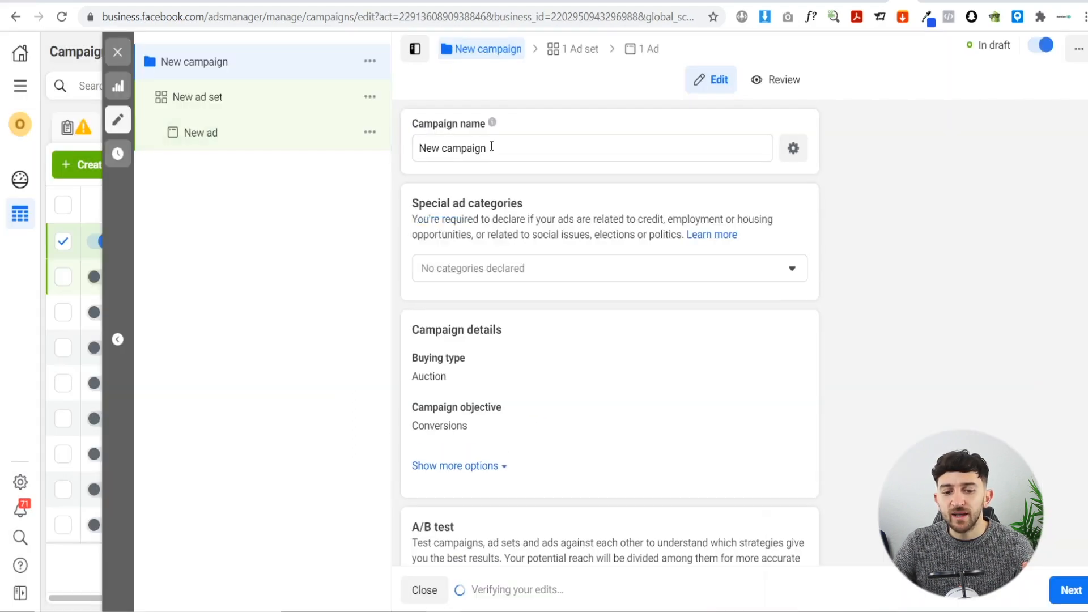
Name the campaign "Name of your business warm traffic re-targeting" and leave the special ad categories undeclared.
drag(519, 146, 421, 148)
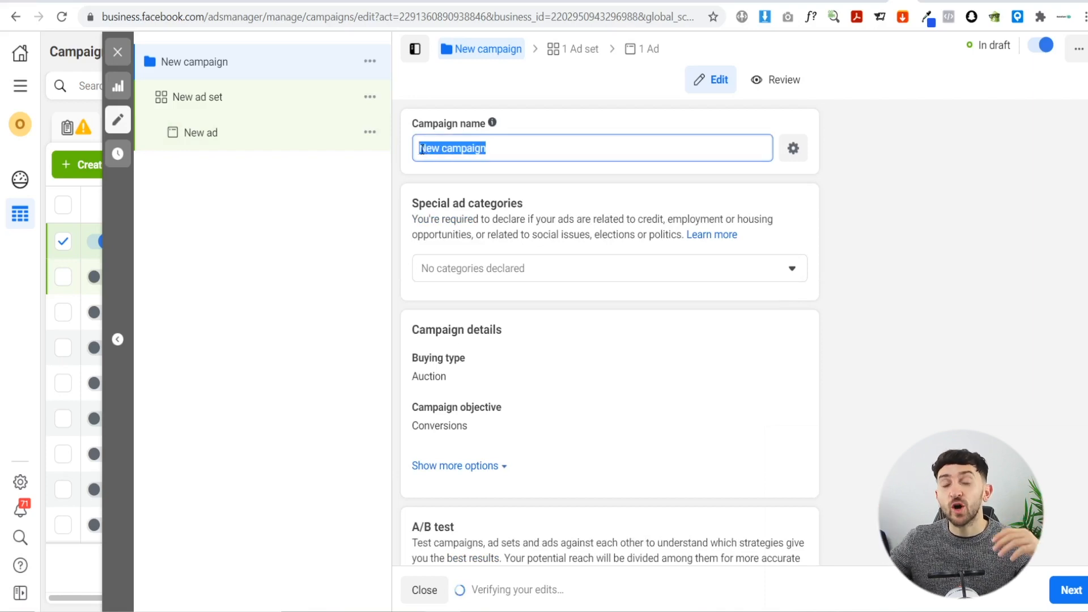
text(Name of your business warm traffic re-targeting)
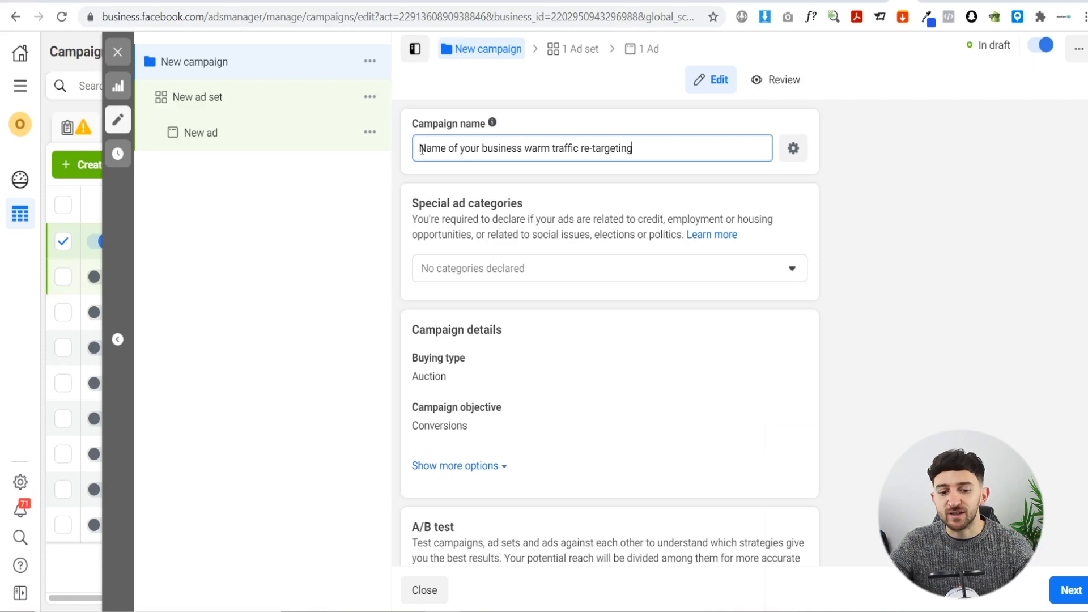
click(515, 275)
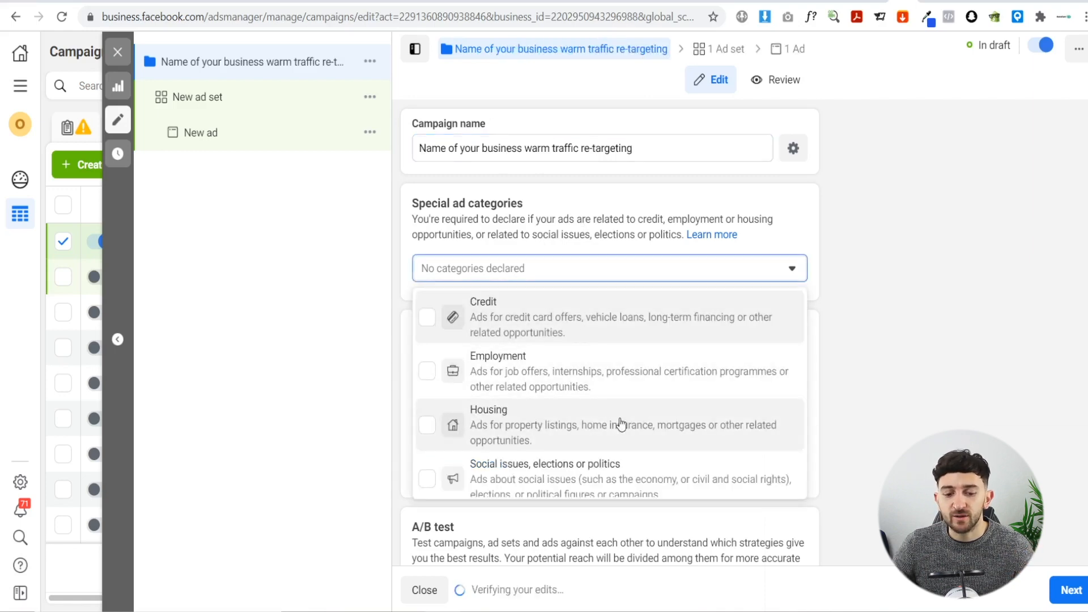
click(816, 355)
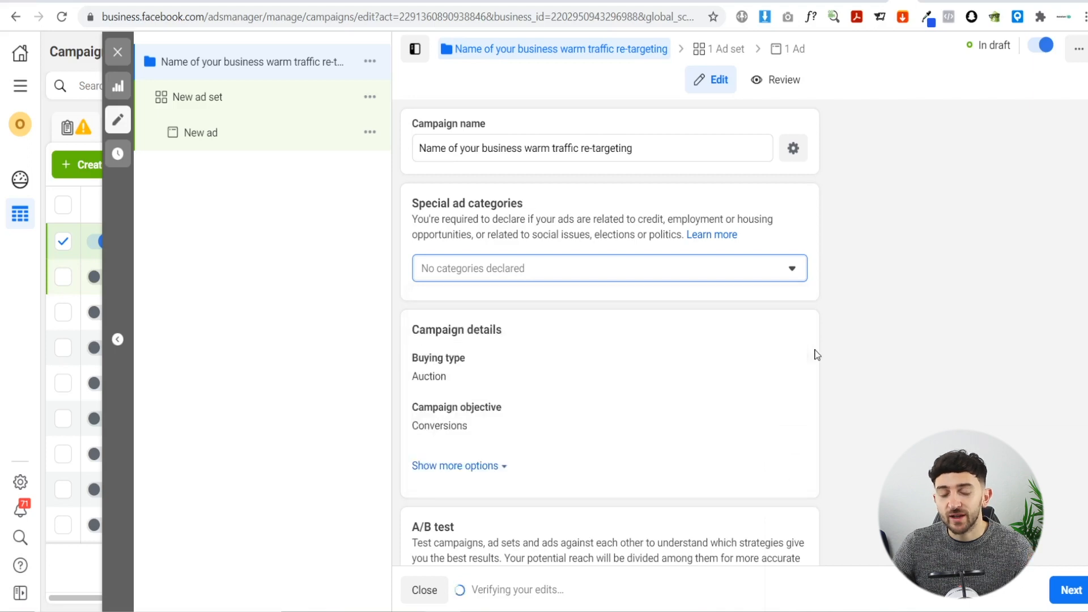
Turn on campaign budget optimisation for the re-targeting campaign.
scroll(746, 329, down, 1)
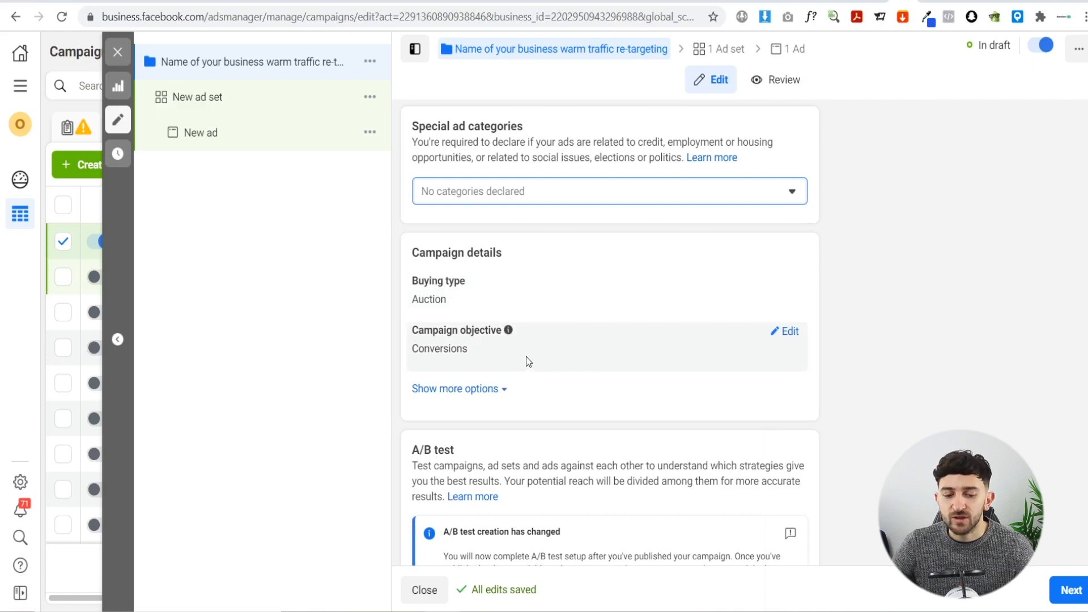
scroll(590, 342, down, 3)
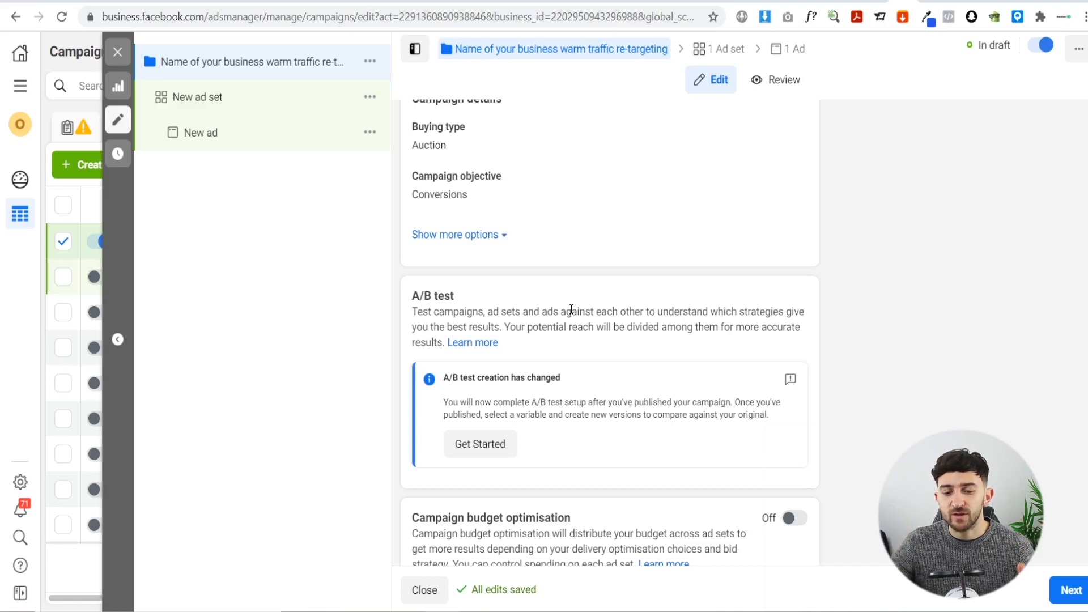
scroll(571, 309, down, 1)
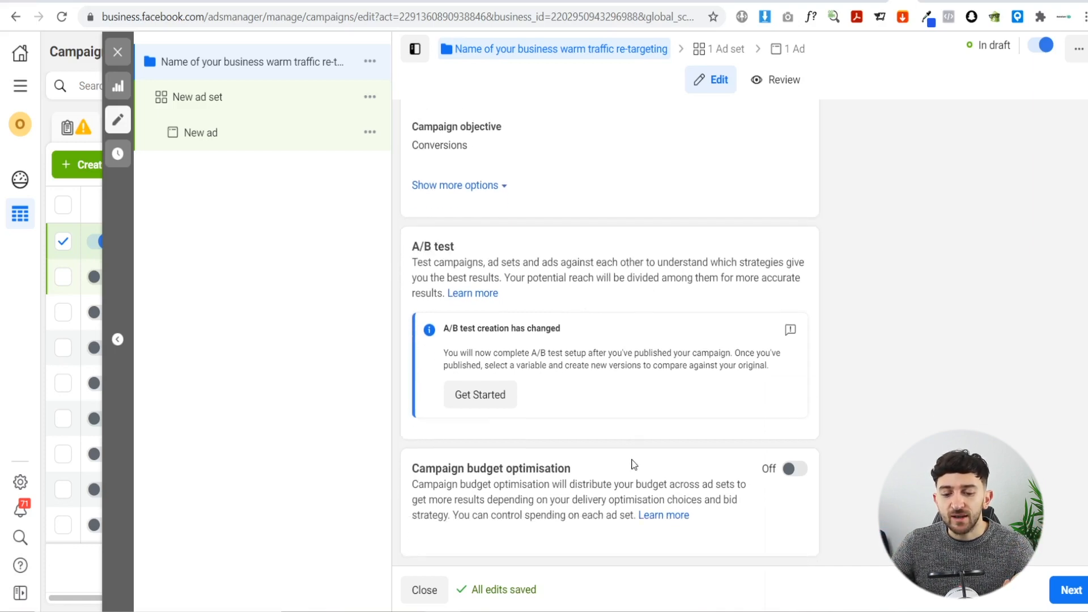
click(792, 479)
scroll(595, 476, down, 3)
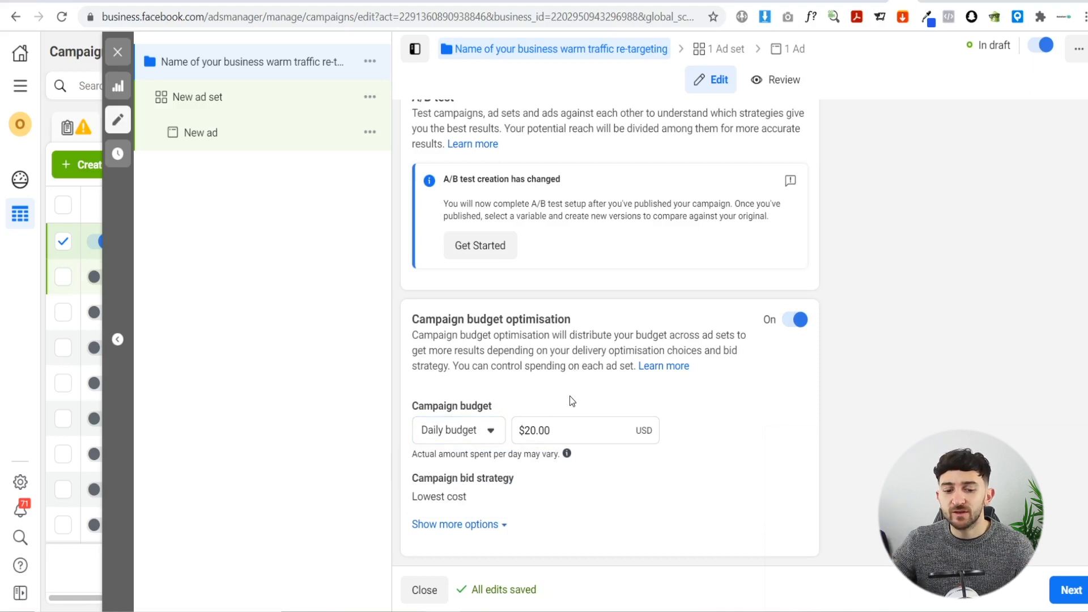
Try Lifetime budget as the campaign's budget type and return it to Daily budget.
click(453, 436)
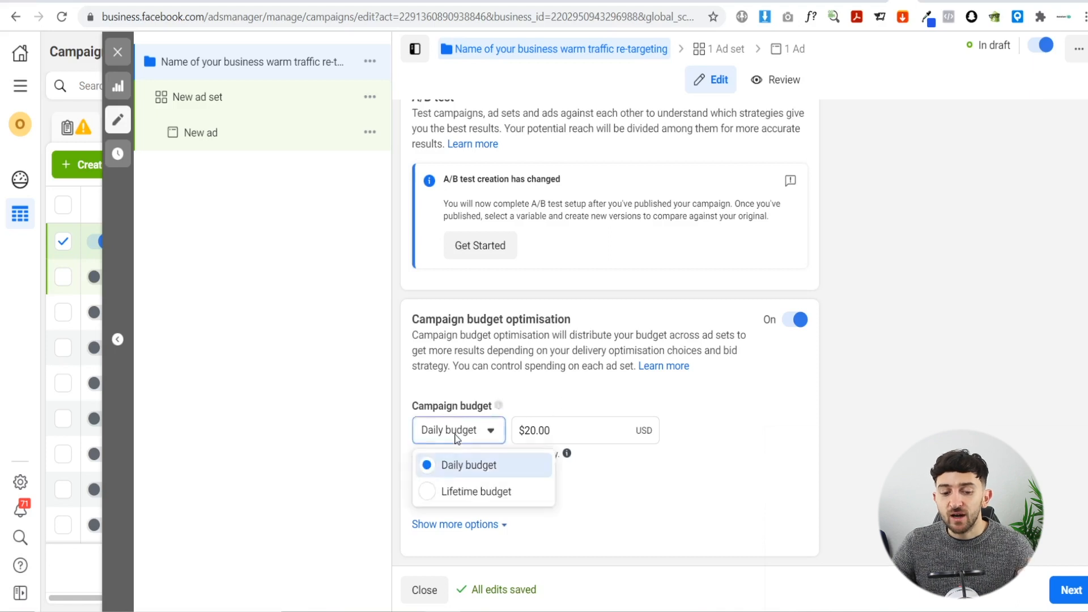
click(460, 492)
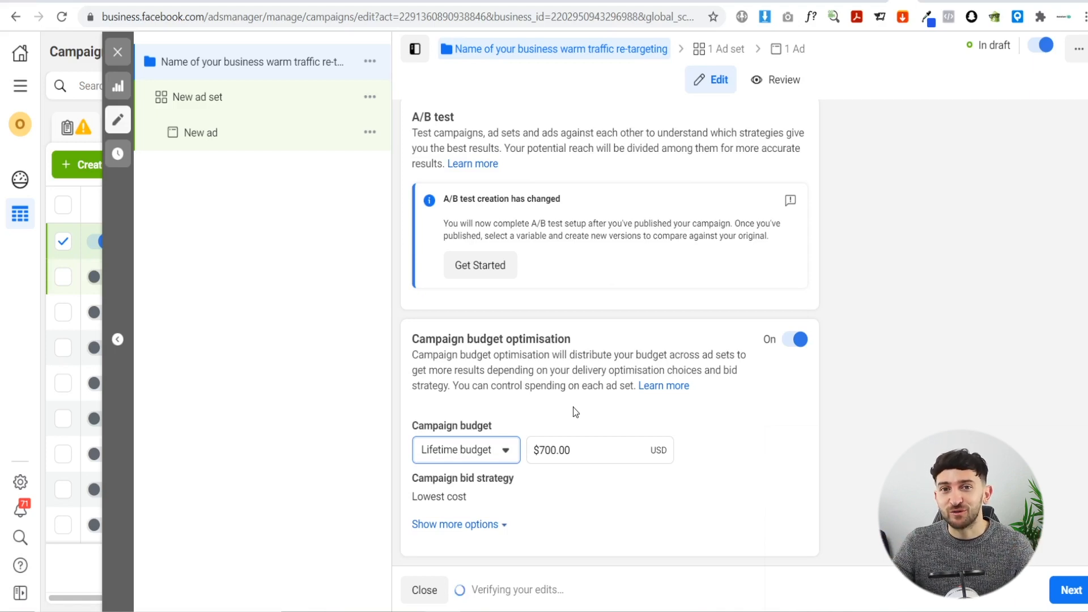
click(472, 459)
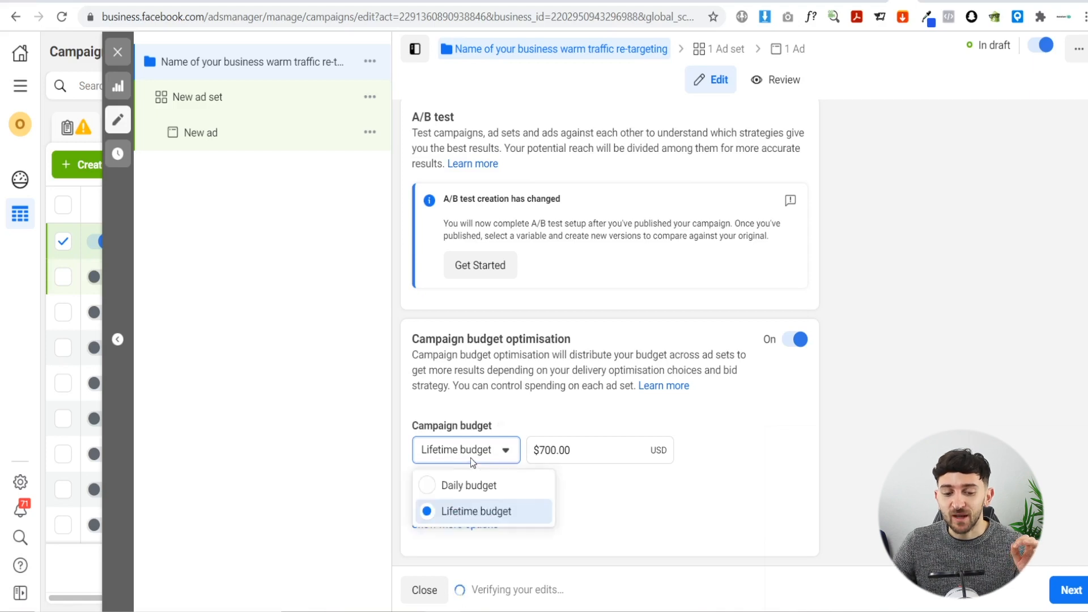
click(460, 486)
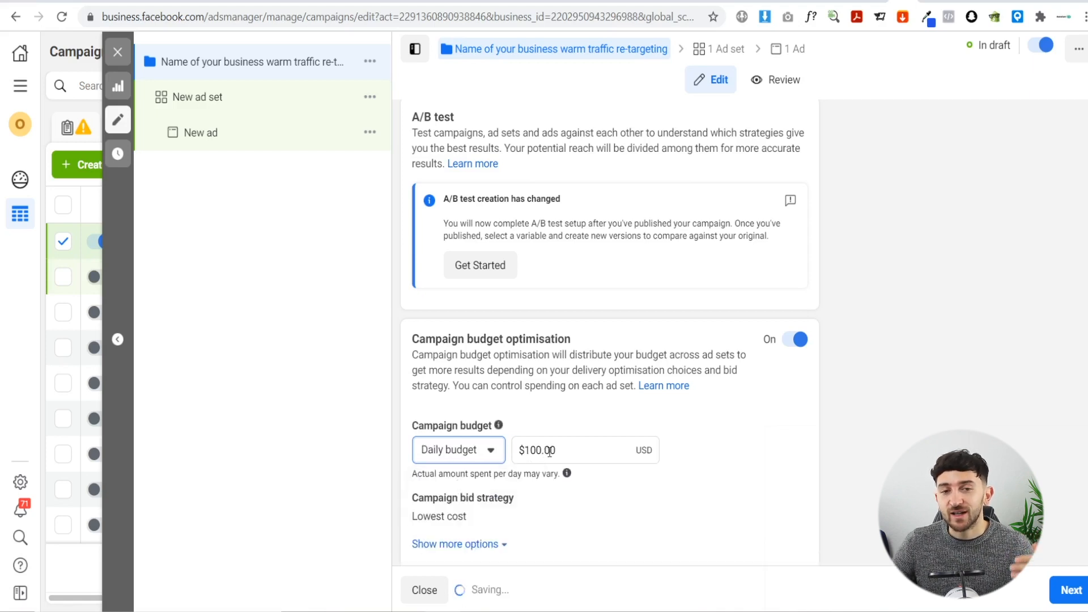
Set the campaign's daily budget to $100.
click(568, 450)
key(BackSpace)
key(BackSpace)
key(BackSpace)
key(BackSpace)
key(BackSpace)
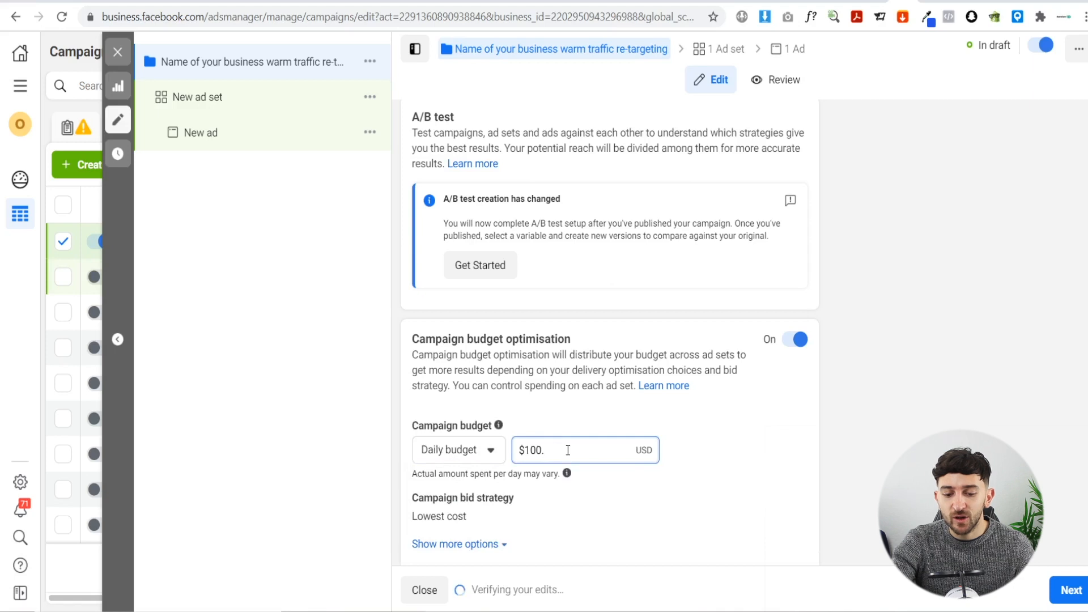
key(BackSpace)
text(70)
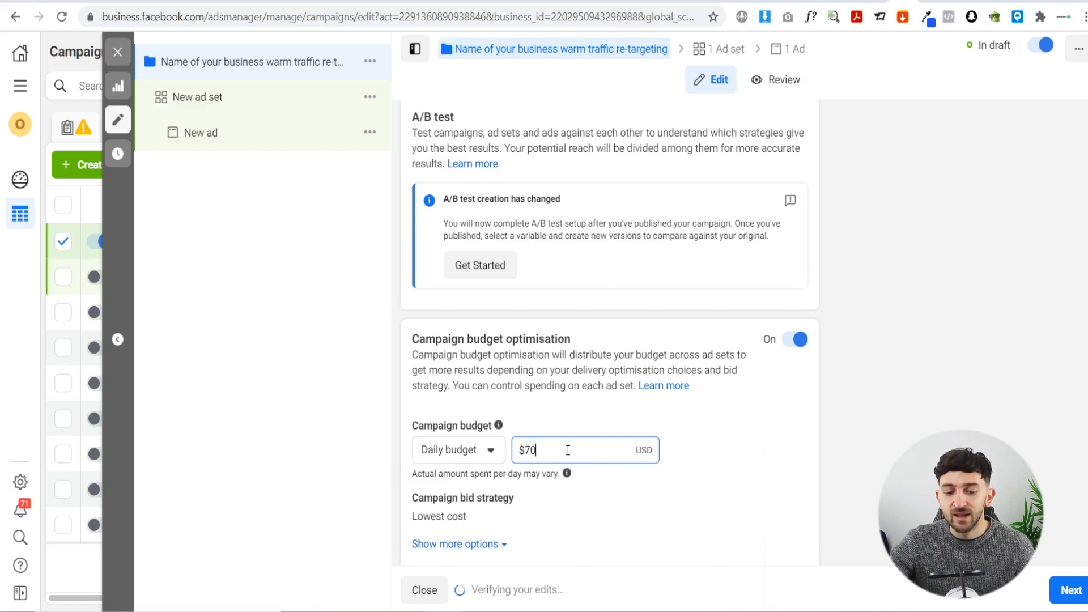
key(BackSpace)
key(BackSpace)
text(100)
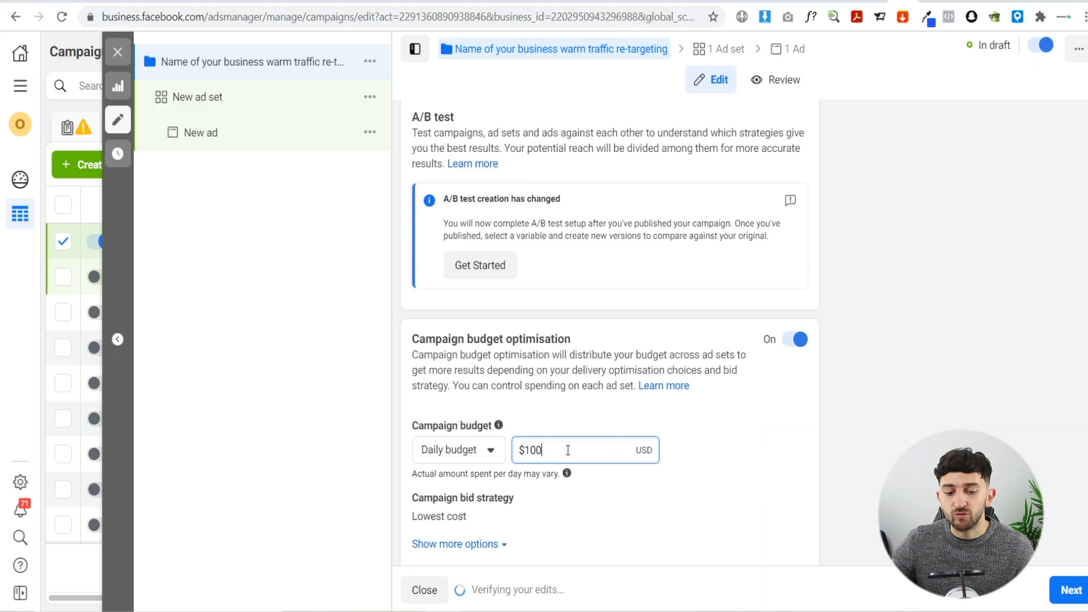
click(731, 445)
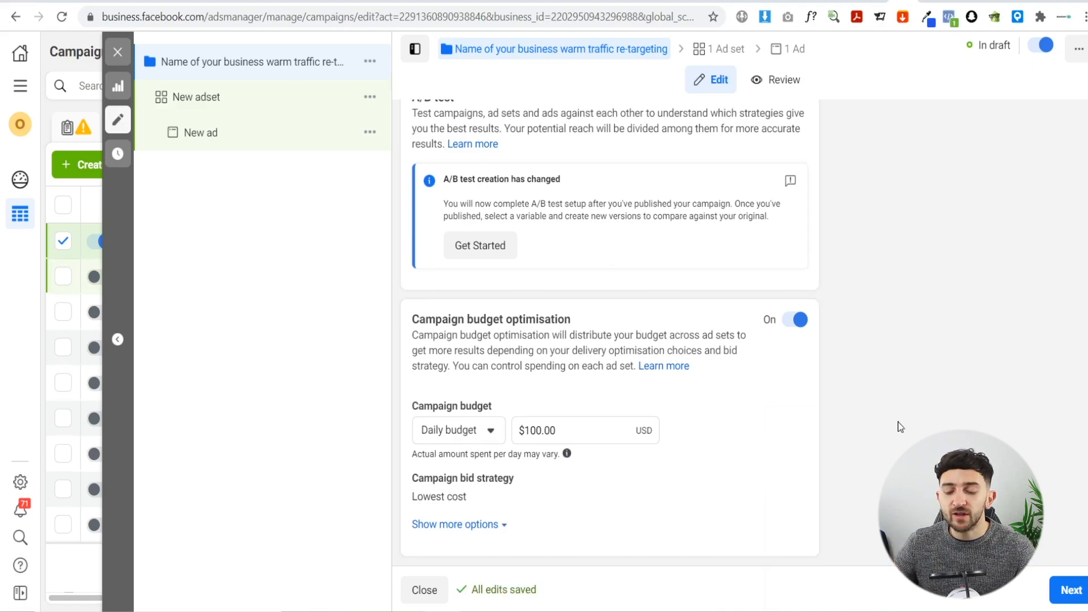
Continue to the ad set and name it "AddToCart 30 Day Custom Audience".
click(1065, 588)
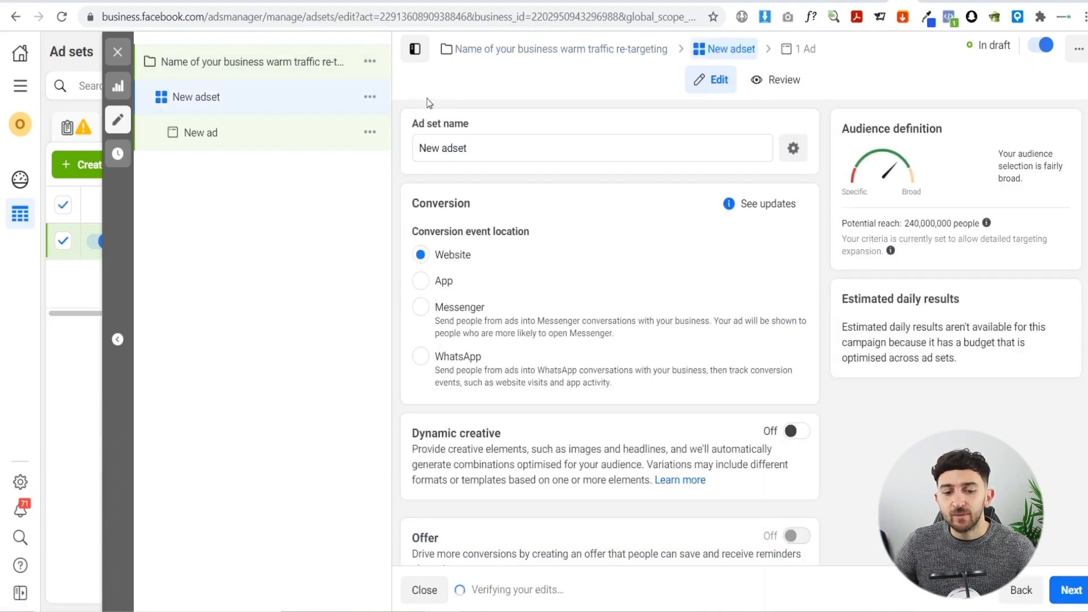
triple_click(488, 148)
text(AddToCart 30 Day Custom Audience)
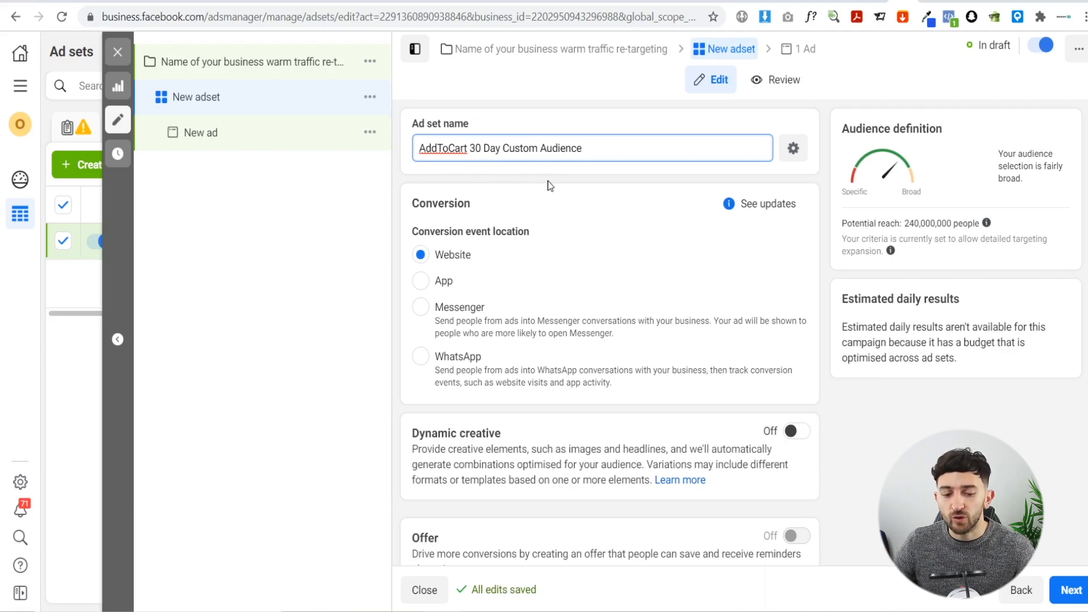
Add the existing website custom audience "Add to Cart + Initiate Checkout" to the ad set's audience.
scroll(513, 204, down, 5)
scroll(569, 198, down, 3)
scroll(587, 227, up, 1)
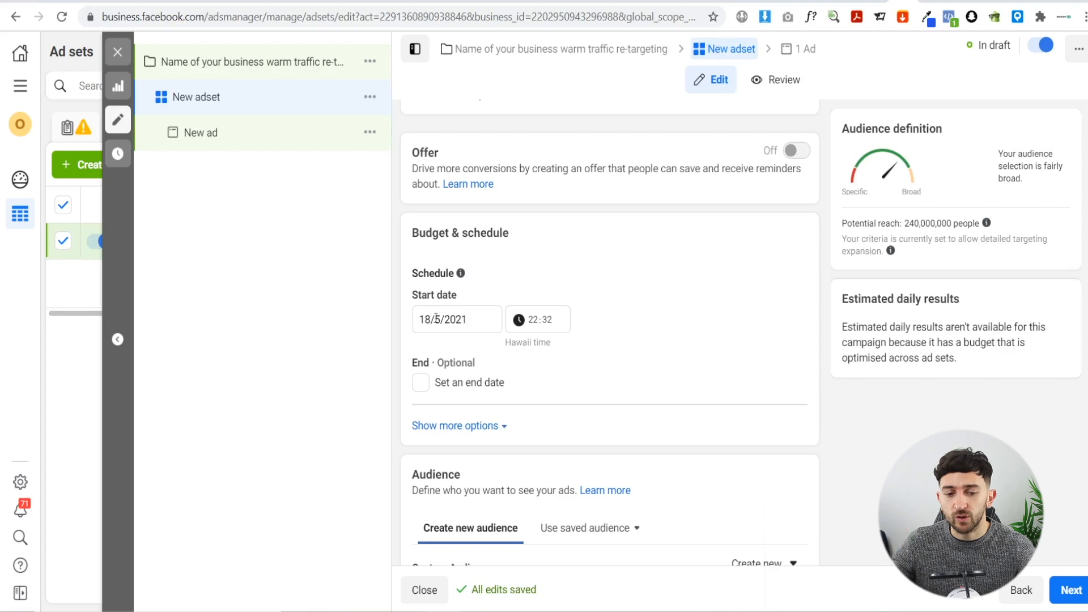
scroll(436, 318, up, 3)
scroll(490, 306, down, 8)
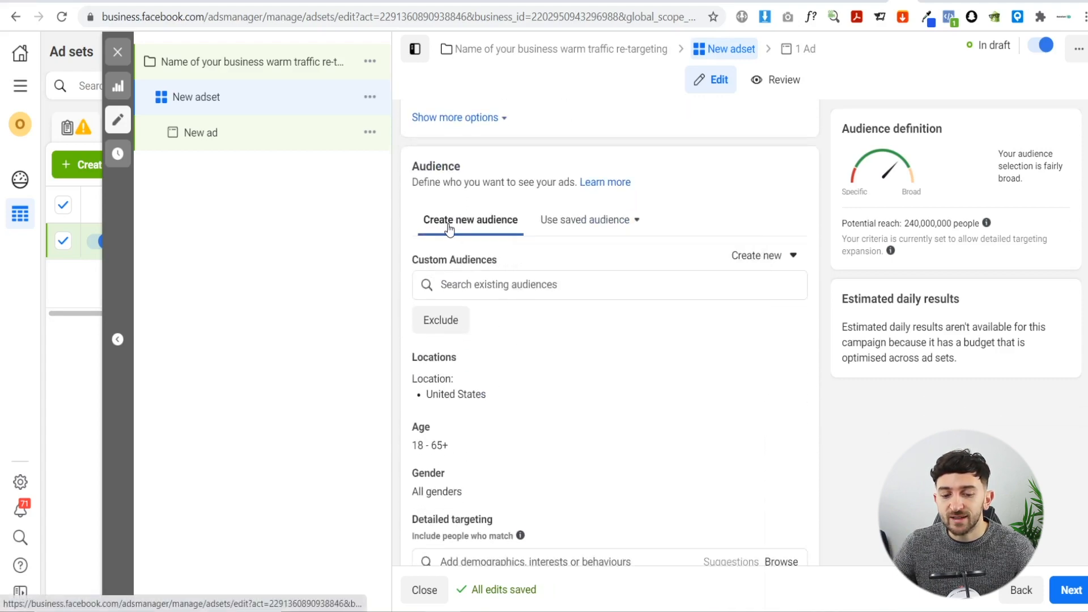
click(470, 291)
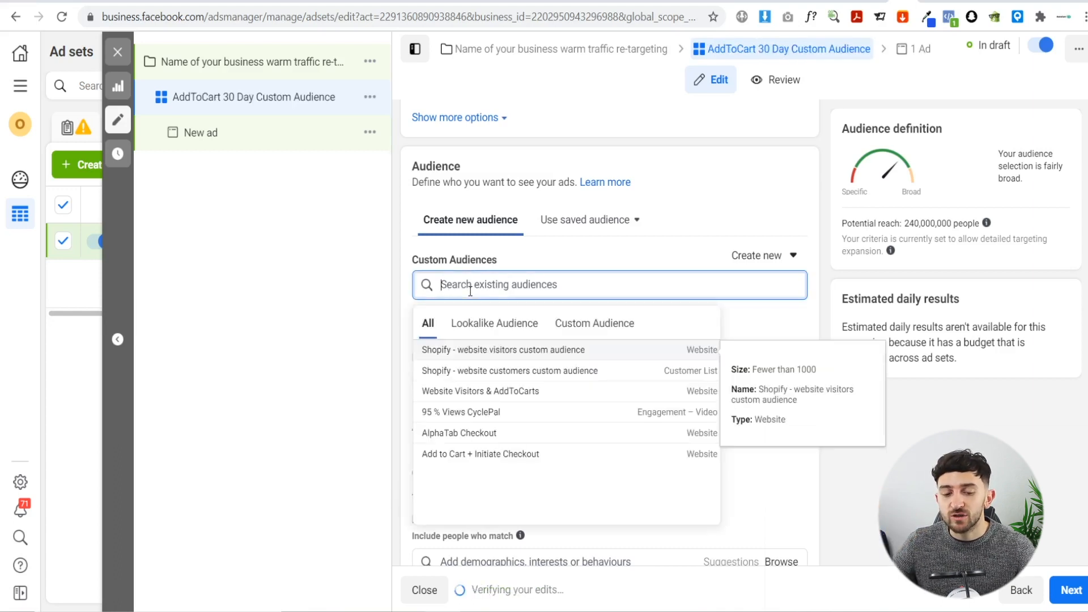
click(475, 455)
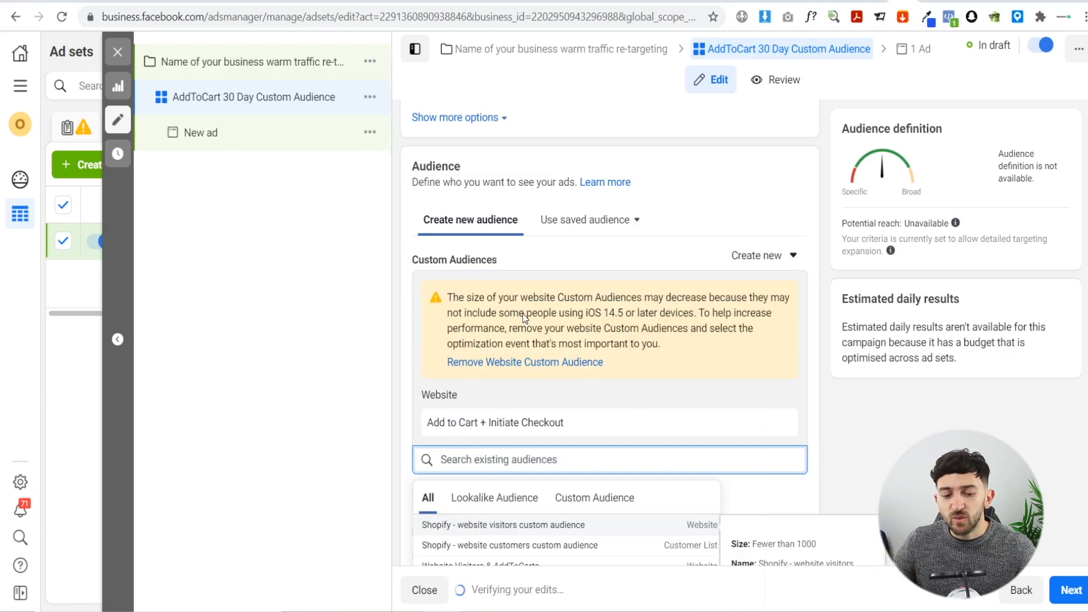
click(868, 433)
Review the ad set's location, age, gender and detailed targeting settings, and continue to the ad.
scroll(675, 335, down, 8)
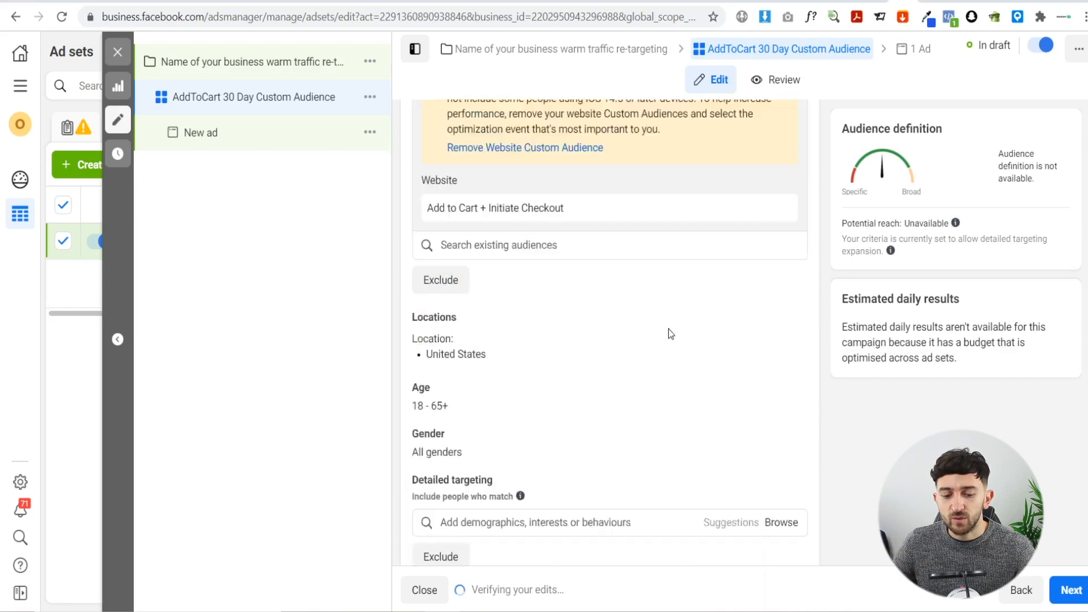
scroll(645, 317, down, 2)
scroll(646, 318, up, 6)
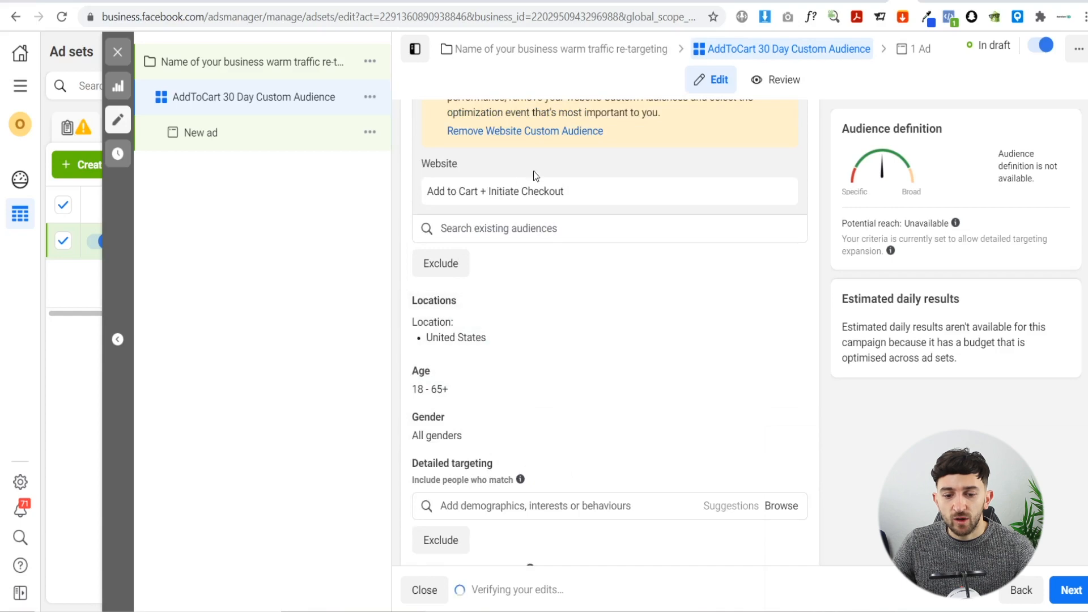
scroll(499, 272, up, 3)
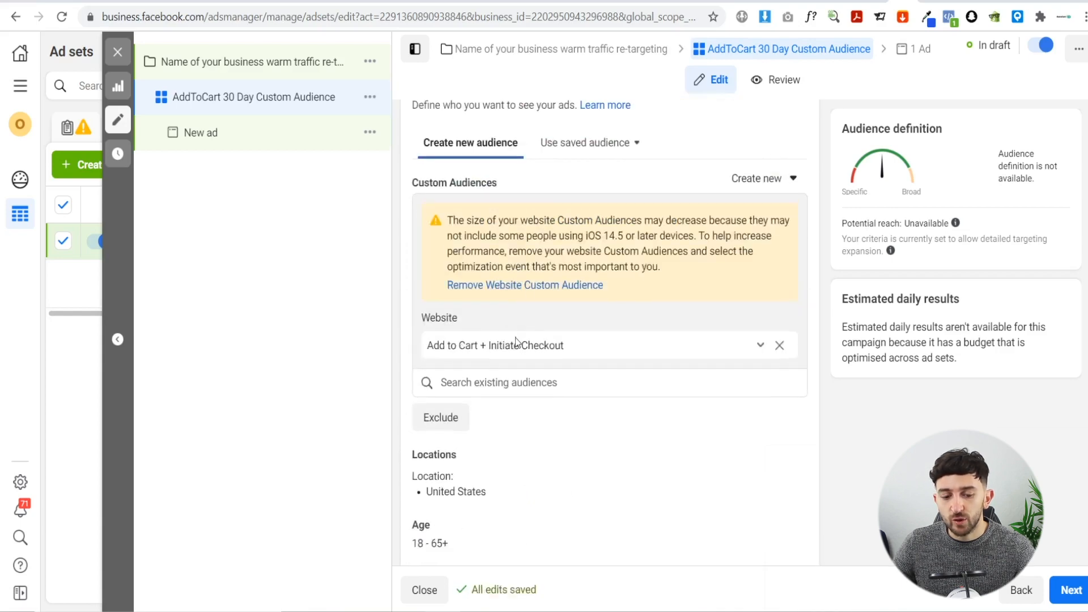
scroll(516, 341, down, 3)
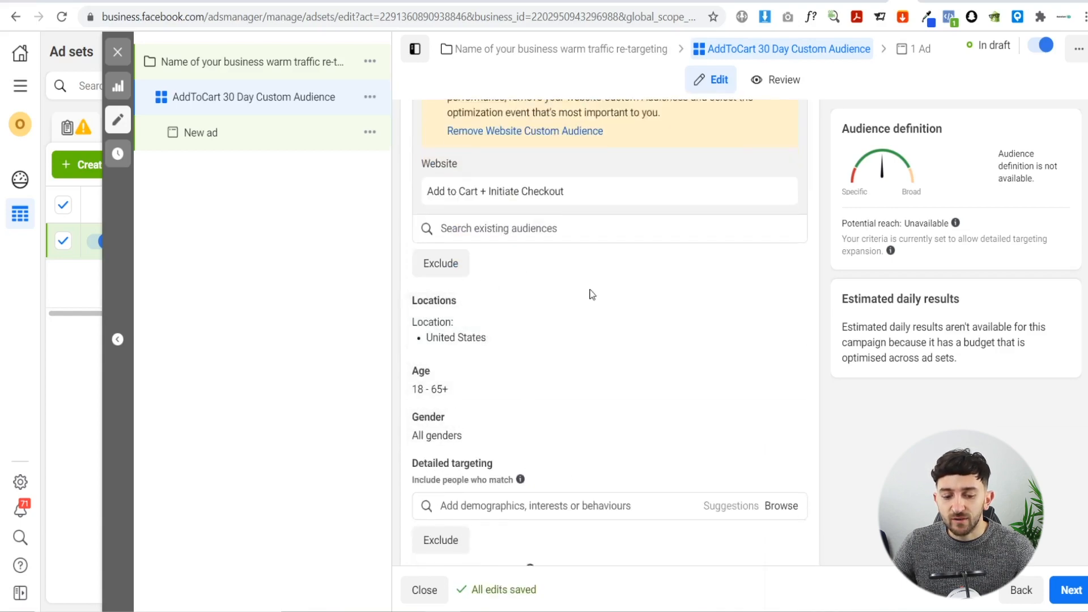
scroll(615, 385, down, 10)
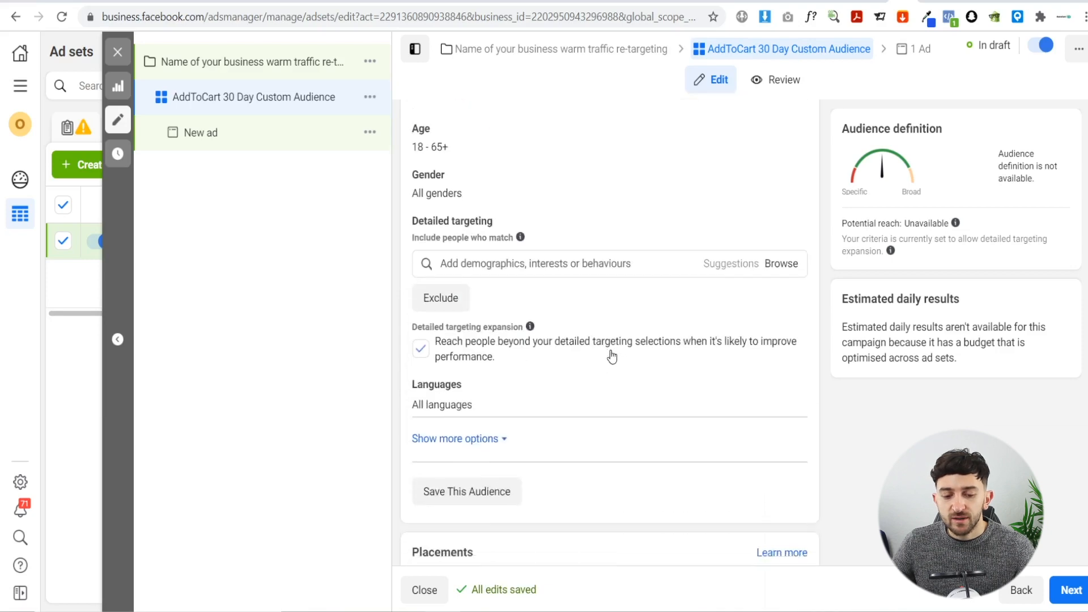
click(1070, 590)
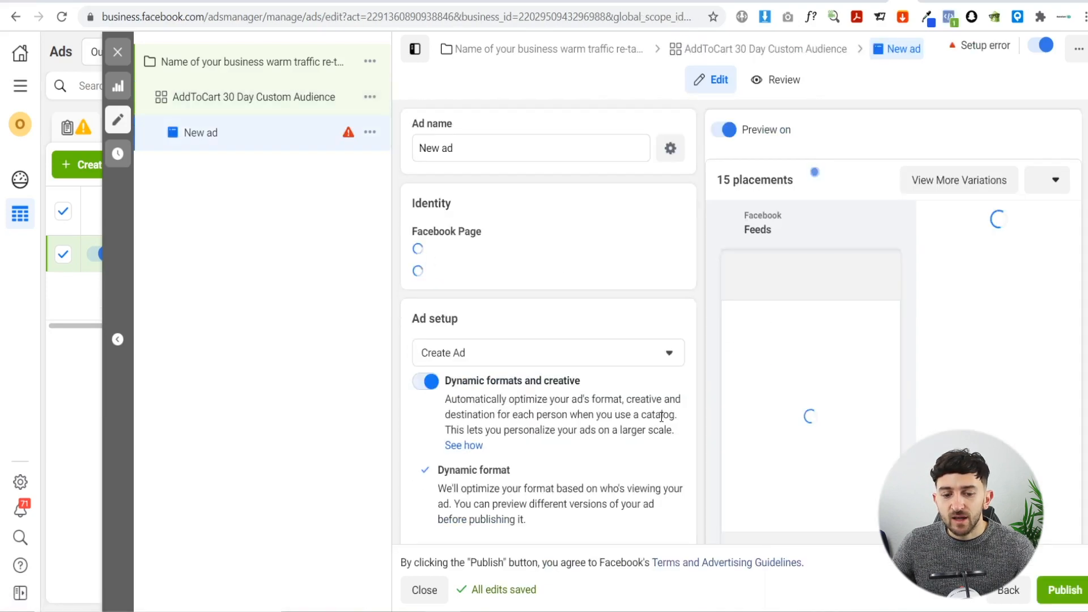
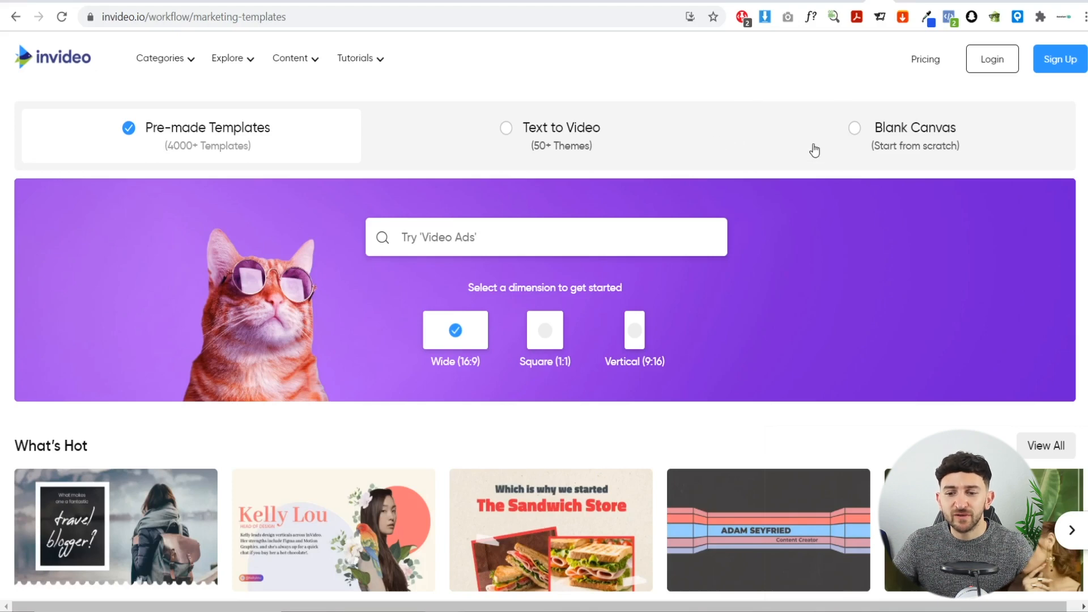
Create a free InVideo account through the sign-up form.
click(1059, 59)
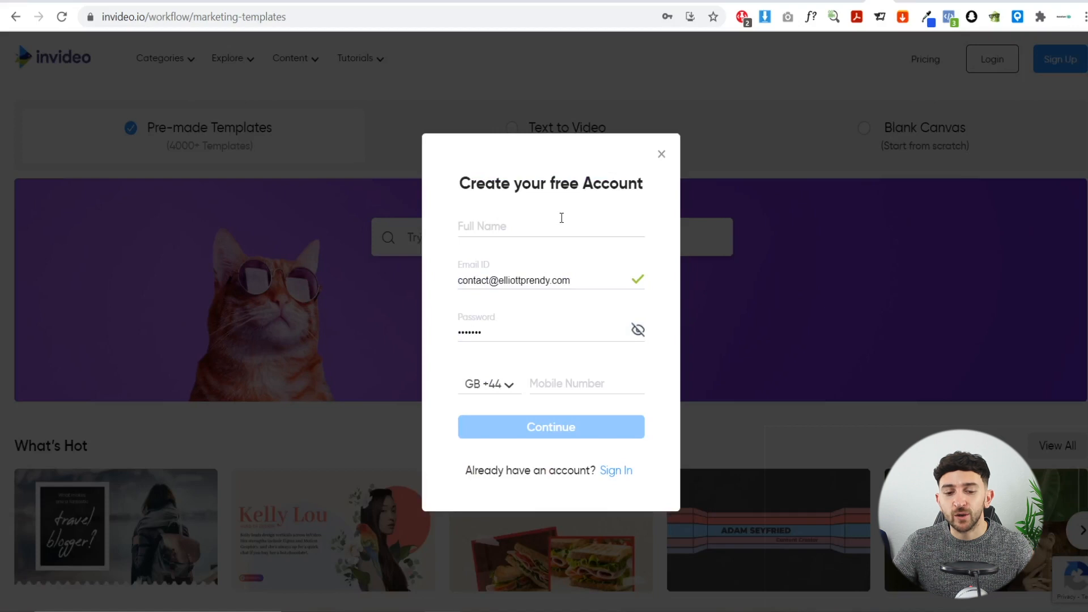
click(553, 439)
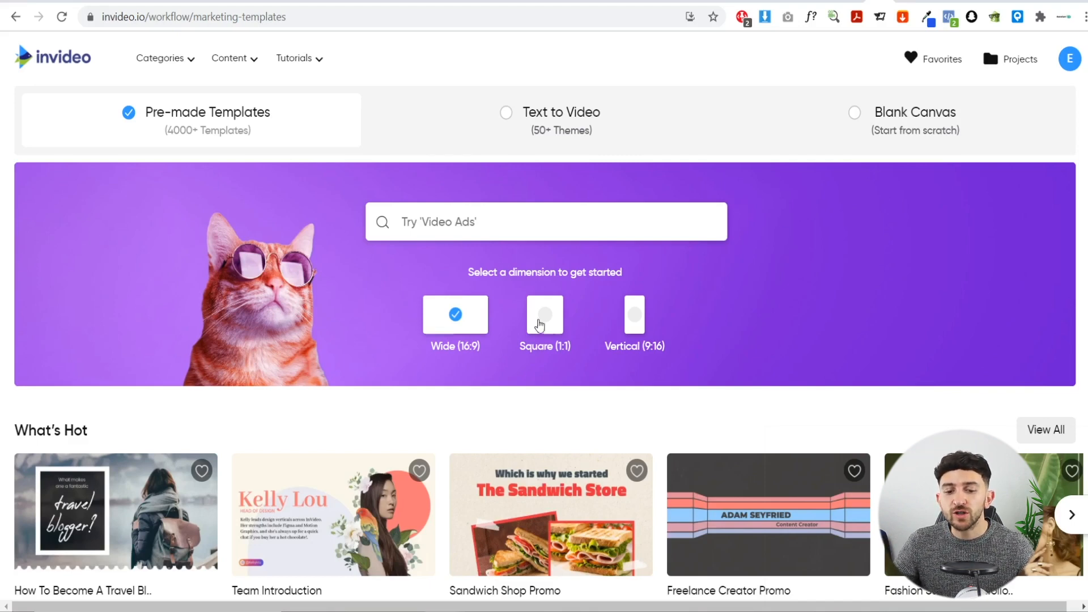
Search the square (1:1) templates for "tailor" and start a project from the Made-To-Measure Shirts & Suits Promo template.
click(548, 328)
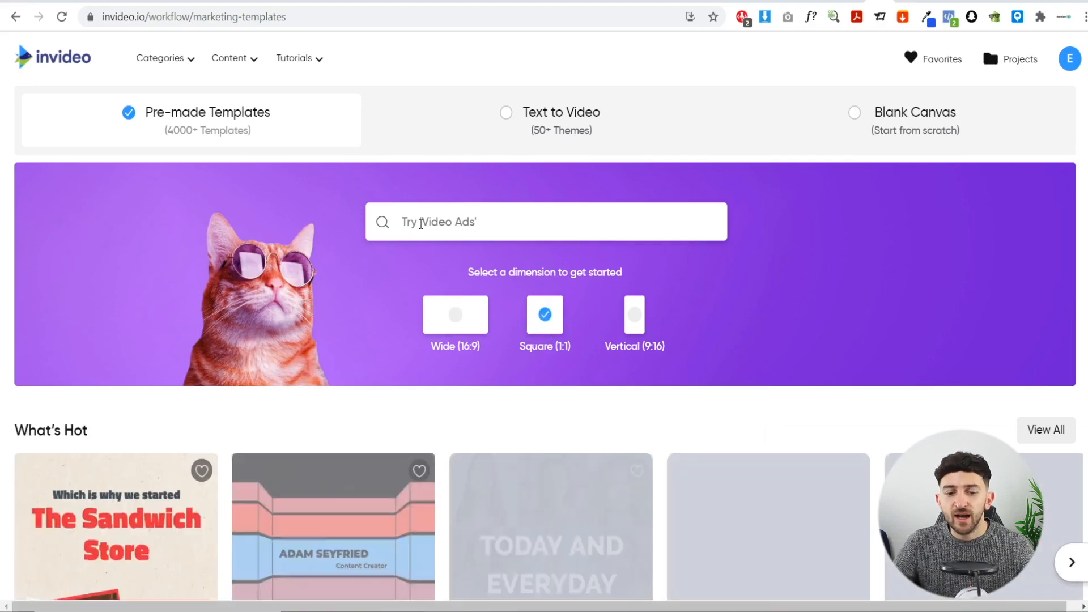
click(461, 213)
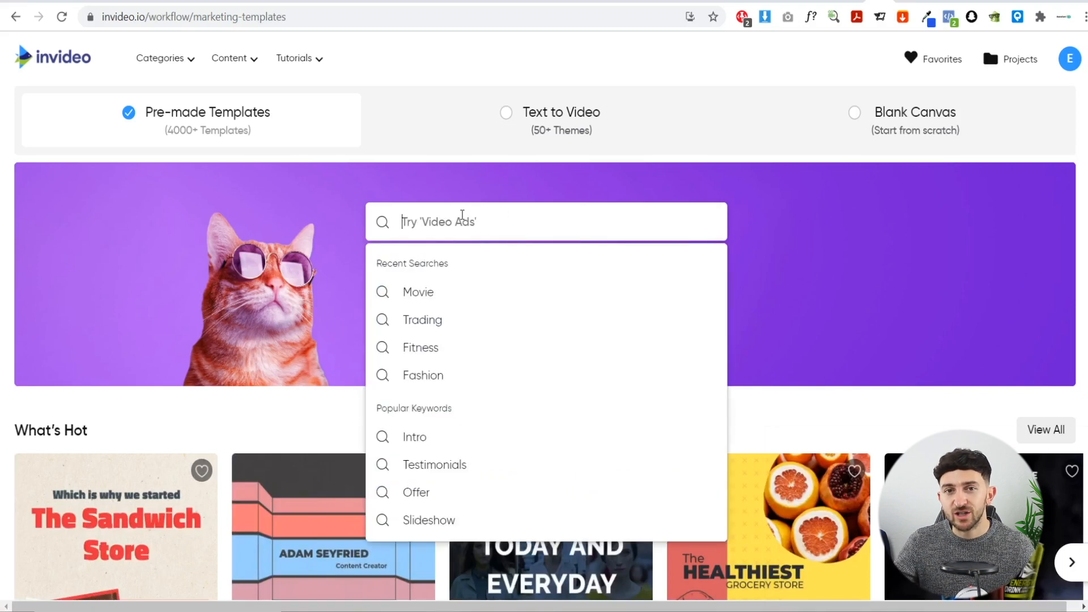
text(tailor)
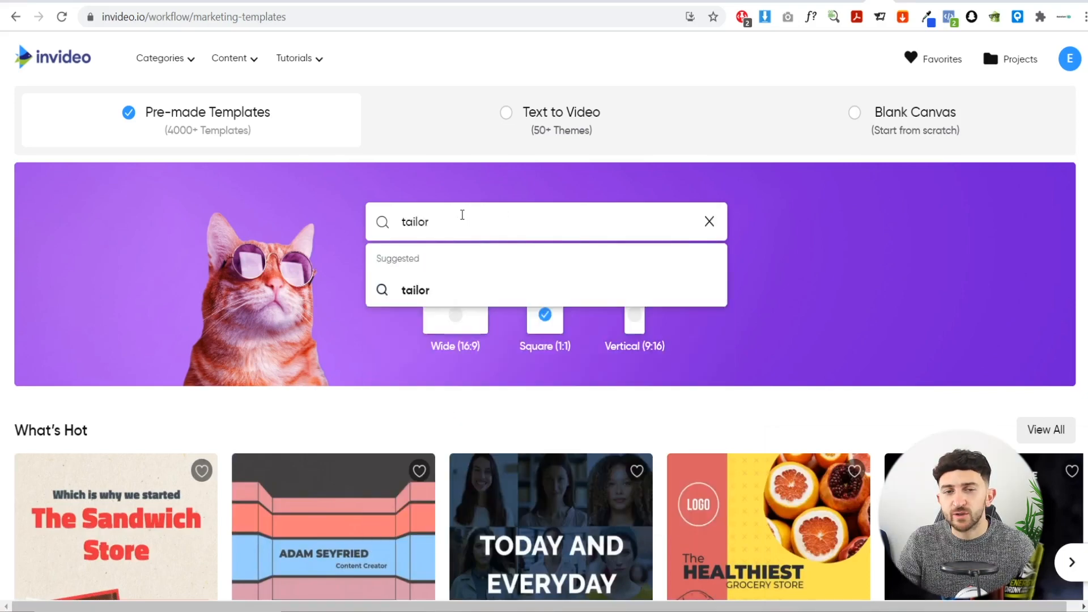
key(Return)
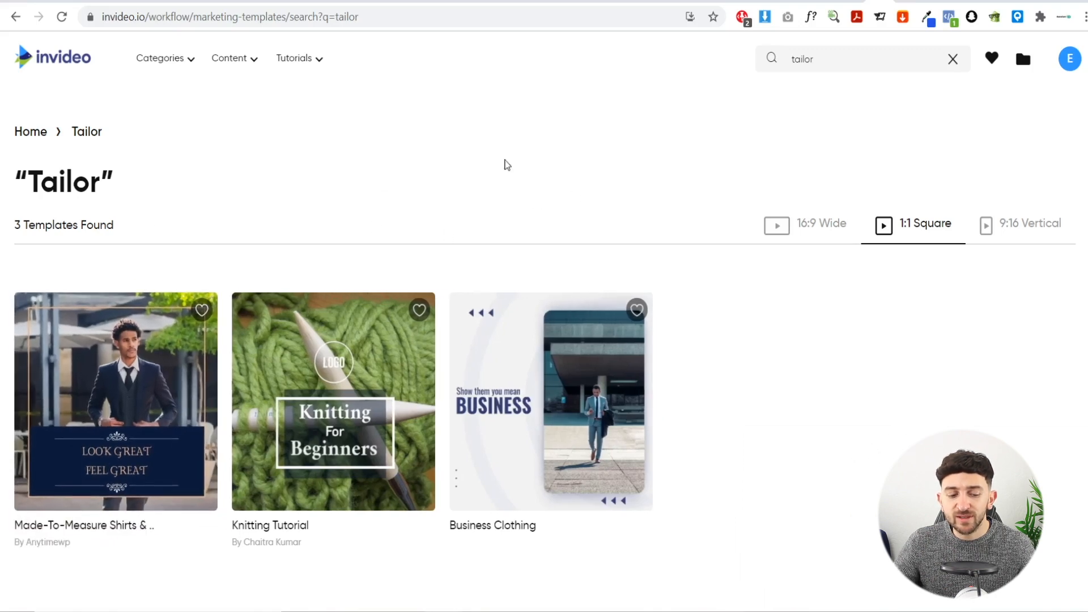
click(168, 328)
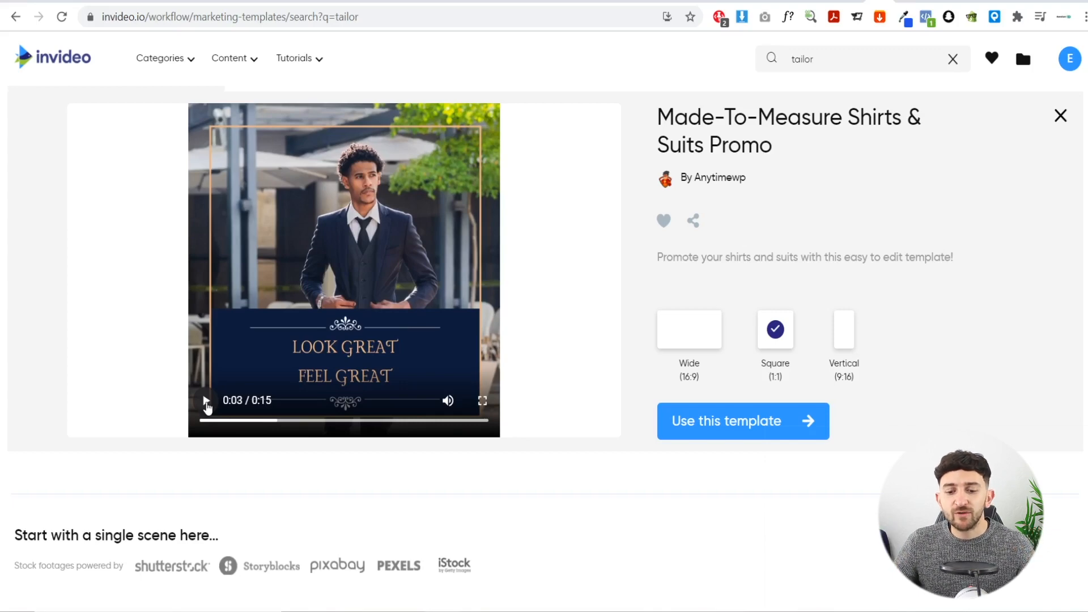
click(717, 421)
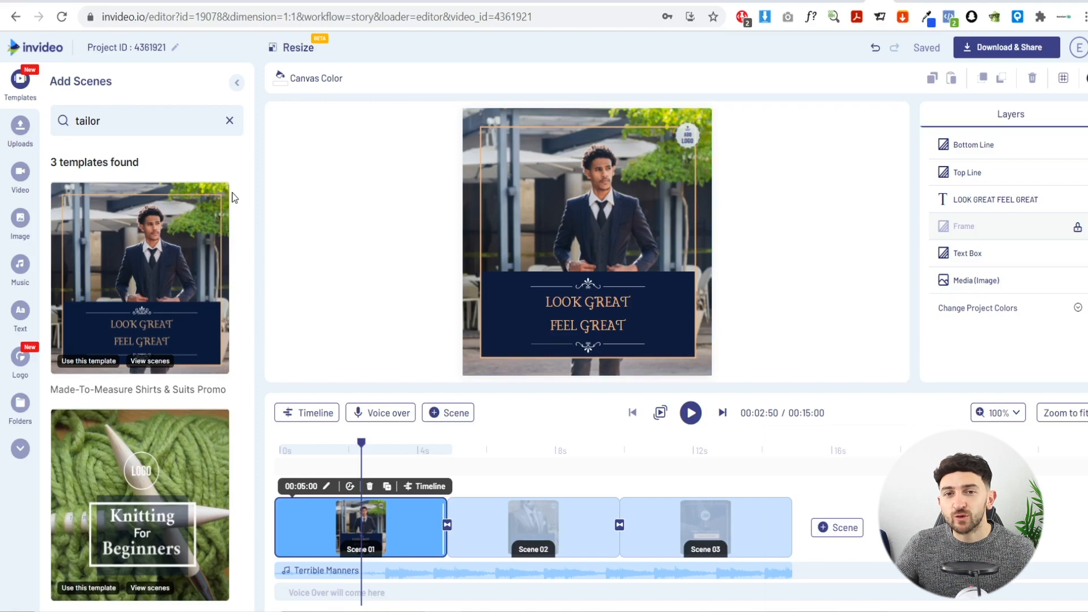
Search the stock videos for "suit" and replace scene 1's background media with the clip of a man in a dark suit.
click(12, 172)
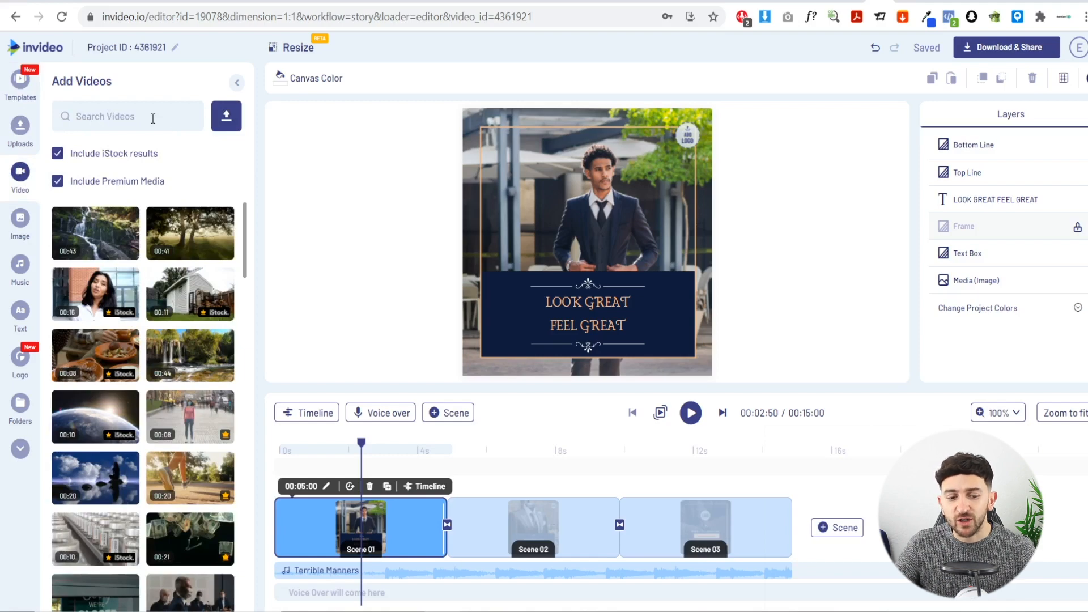
click(151, 119)
text(suit)
key(Return)
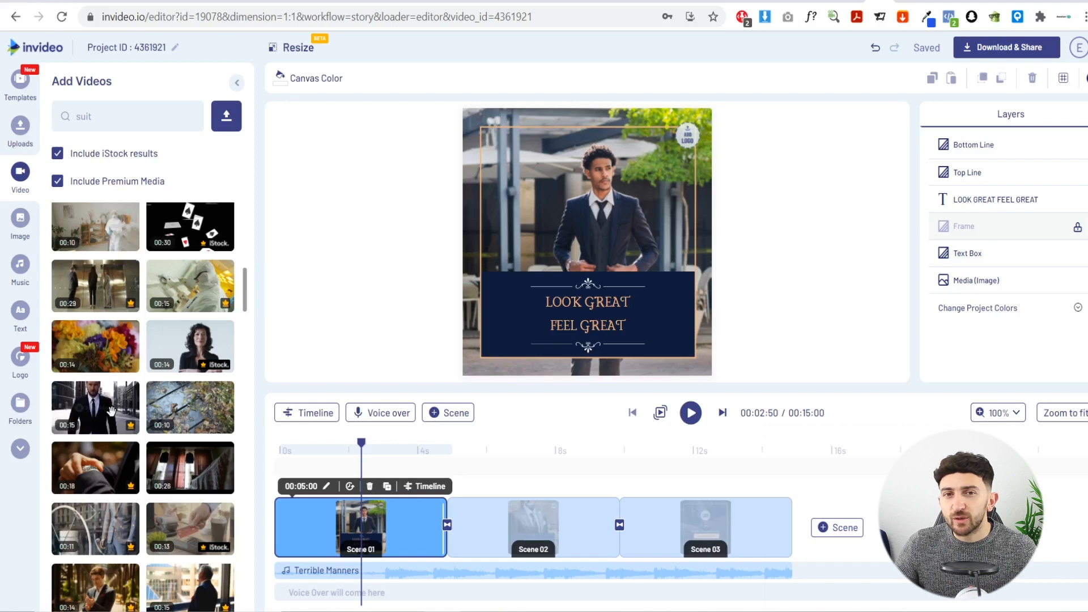
drag(112, 410, 498, 184)
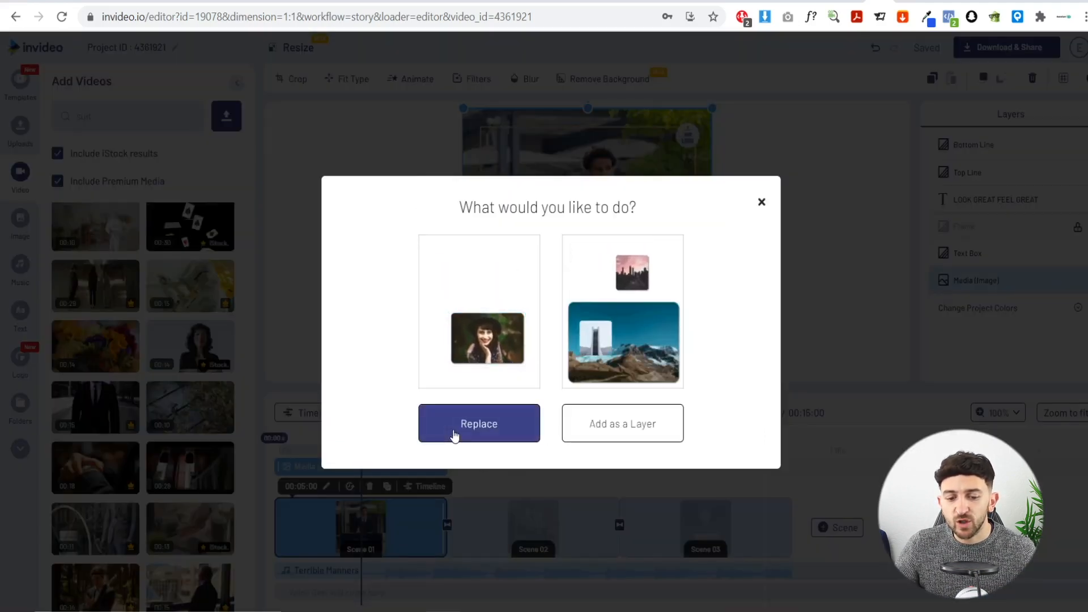
click(455, 435)
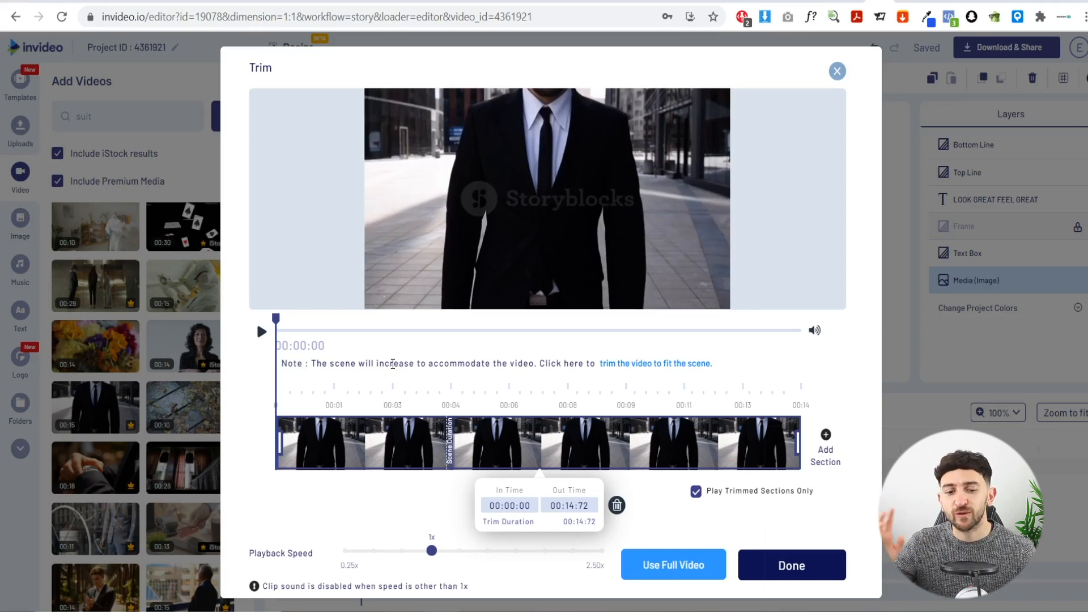
Set the suit clip's trim in time to 00:05:00.
click(505, 506)
drag(276, 320, 464, 323)
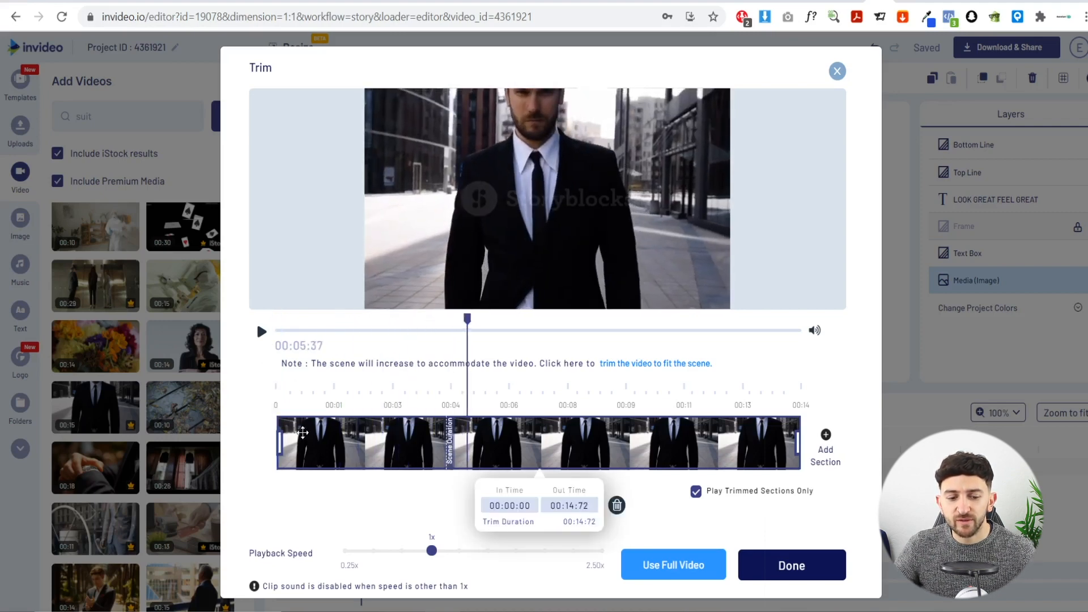
drag(279, 442, 467, 442)
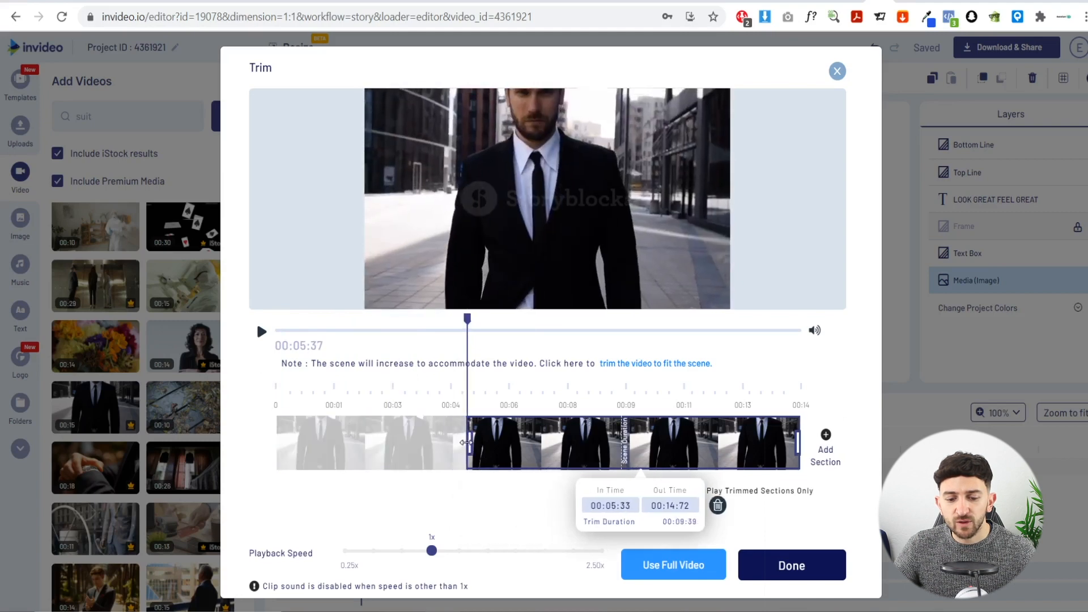
double_click(624, 506)
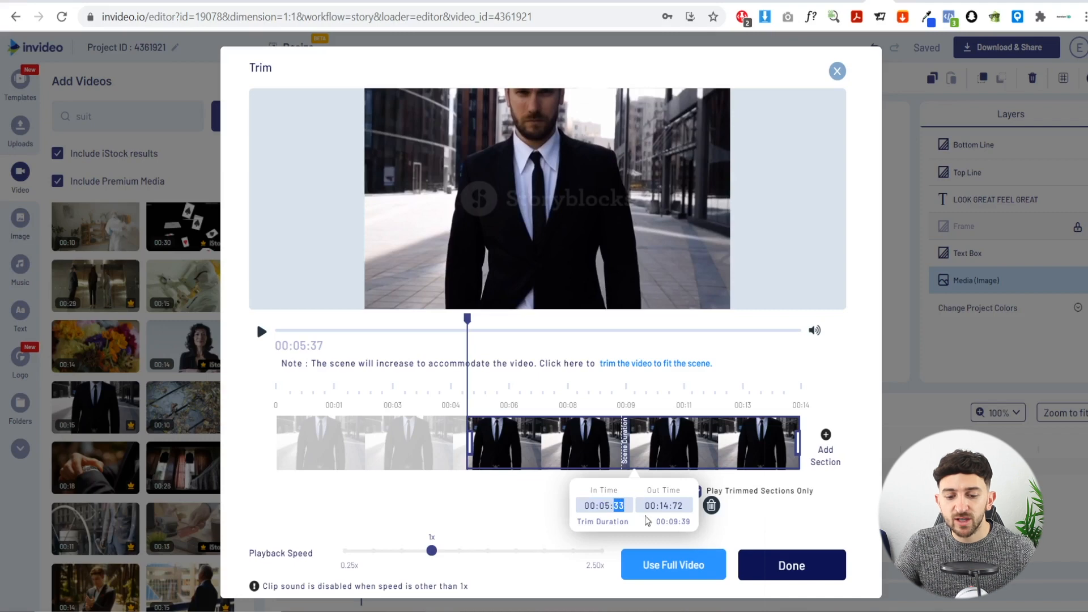
text(00)
Set the suit clip's trim out time to 00:10:00 and apply the trim.
click(661, 506)
click(659, 506)
double_click(659, 506)
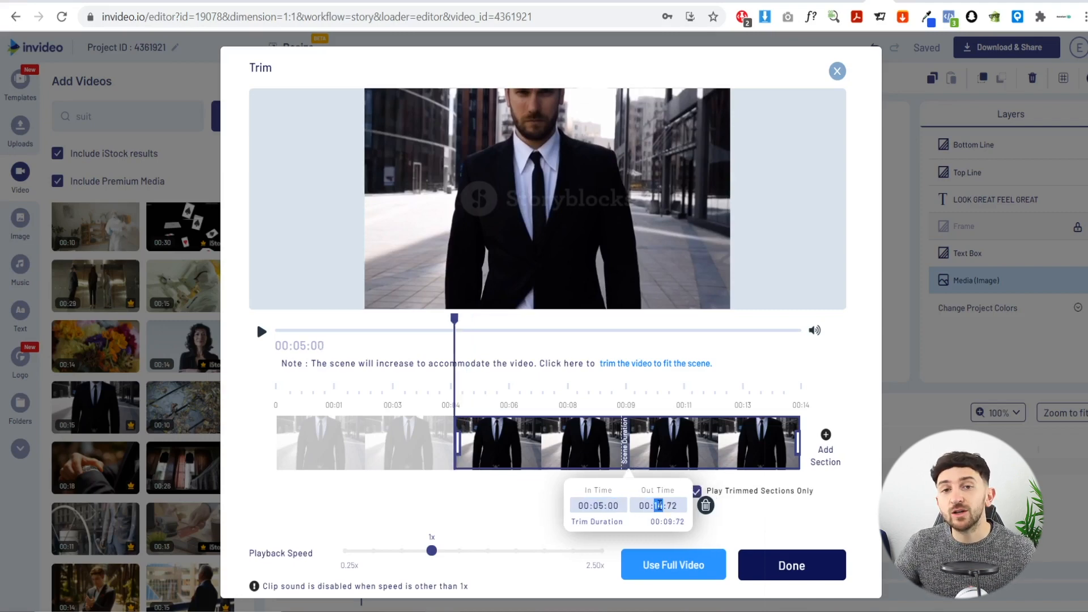
text(10)
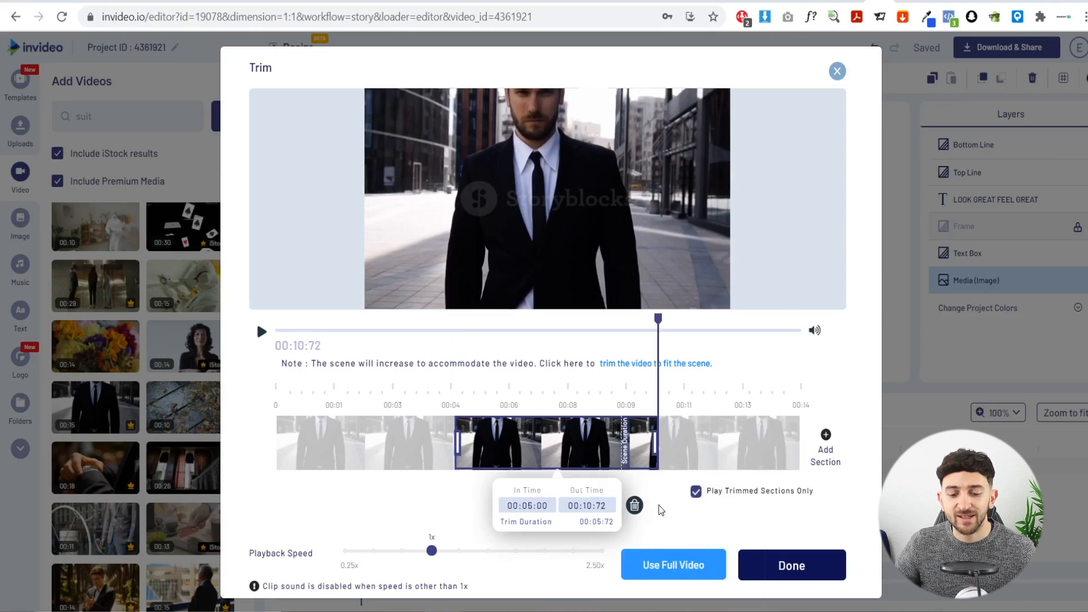
click(600, 505)
click(600, 505)
double_click(601, 505)
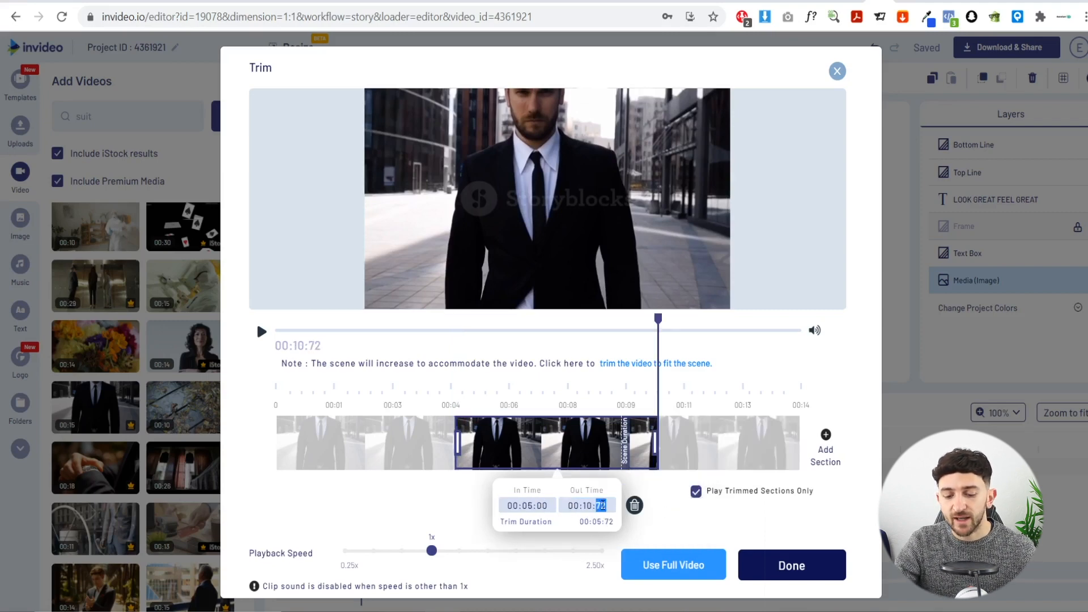
text(00)
click(810, 576)
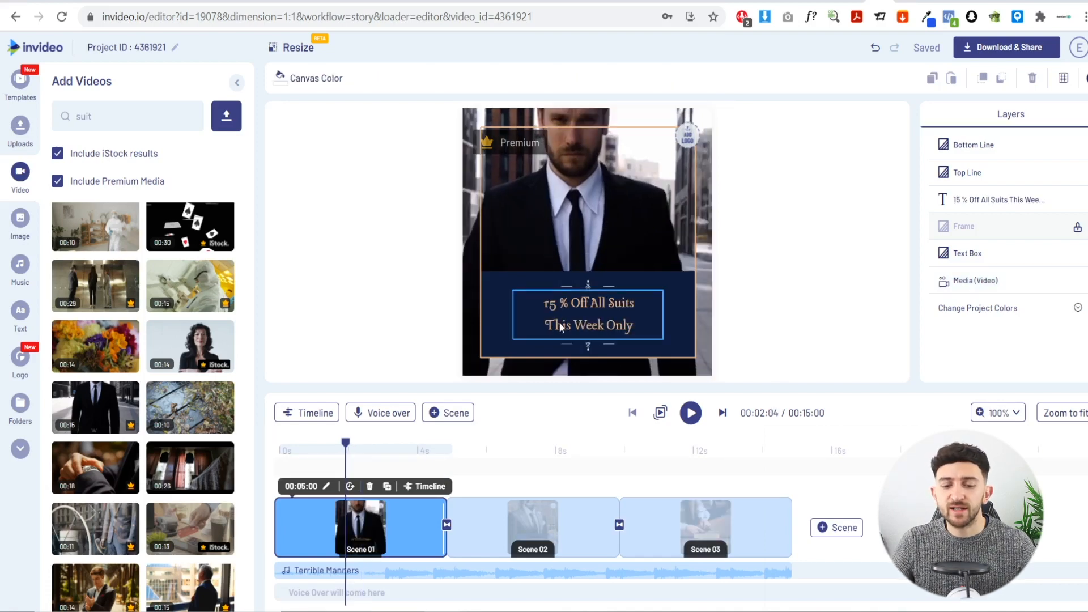
Step the playhead through scenes 1, 2 and 3 to examine the customised ad text.
click(473, 413)
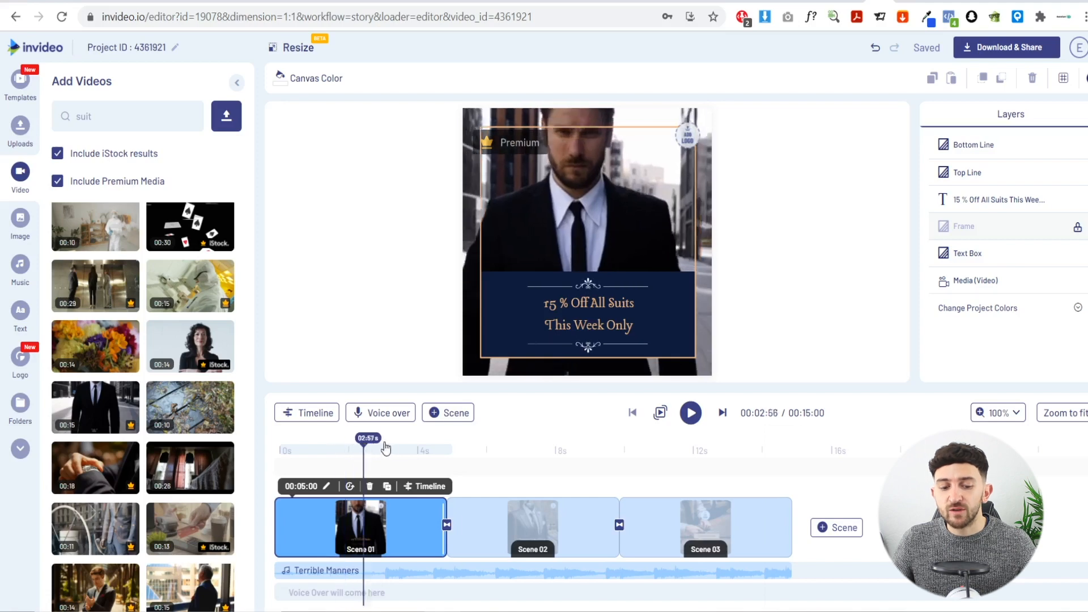
click(484, 450)
drag(484, 451, 520, 451)
click(523, 451)
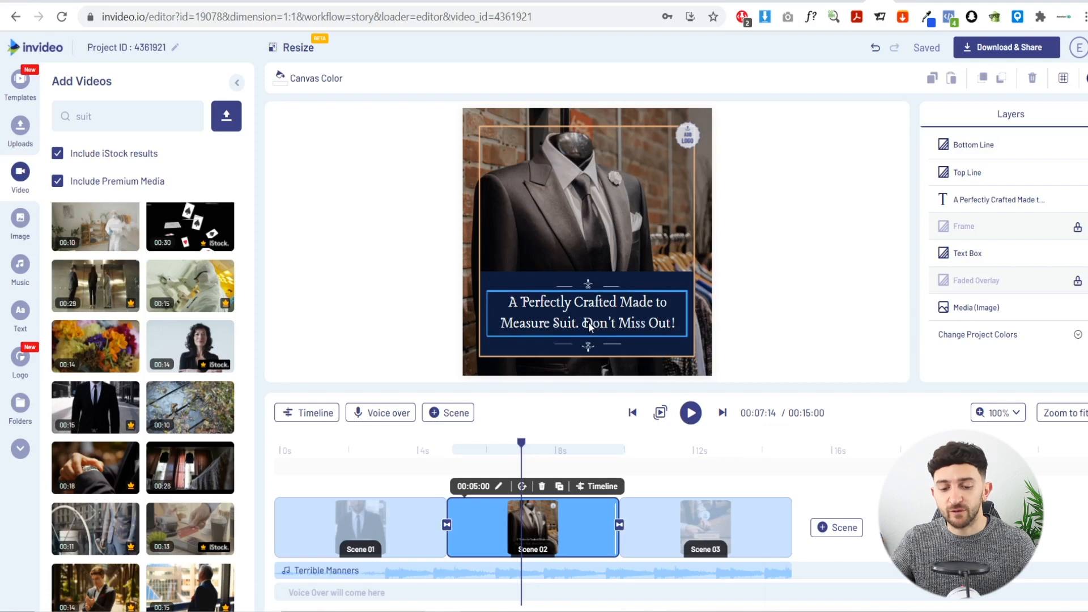
drag(521, 443, 686, 446)
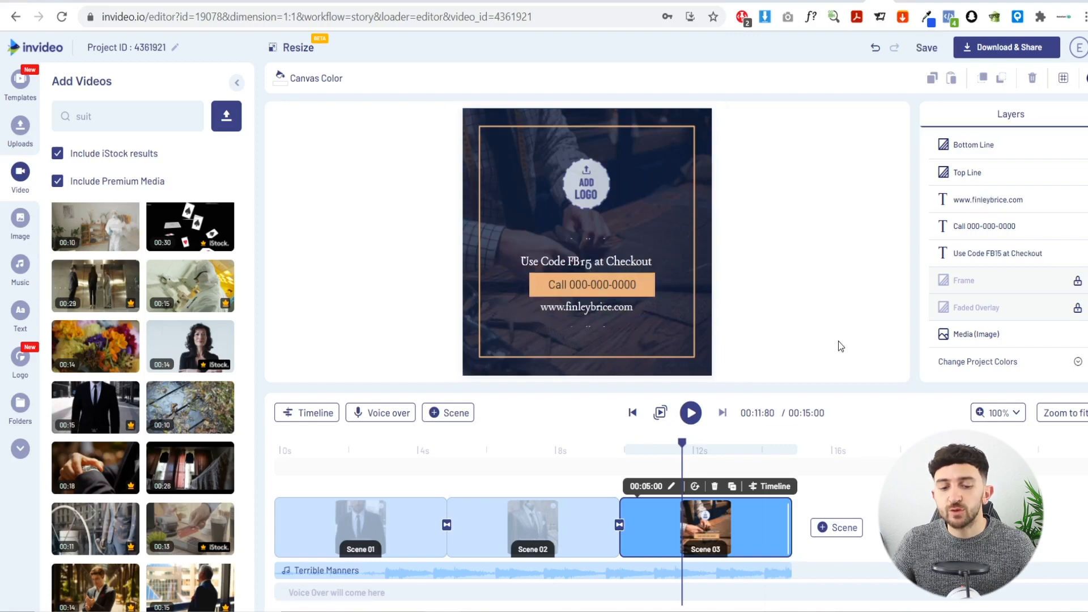
Delete the phone number text in scene 3 and move the website address up beneath the discount code line.
click(566, 286)
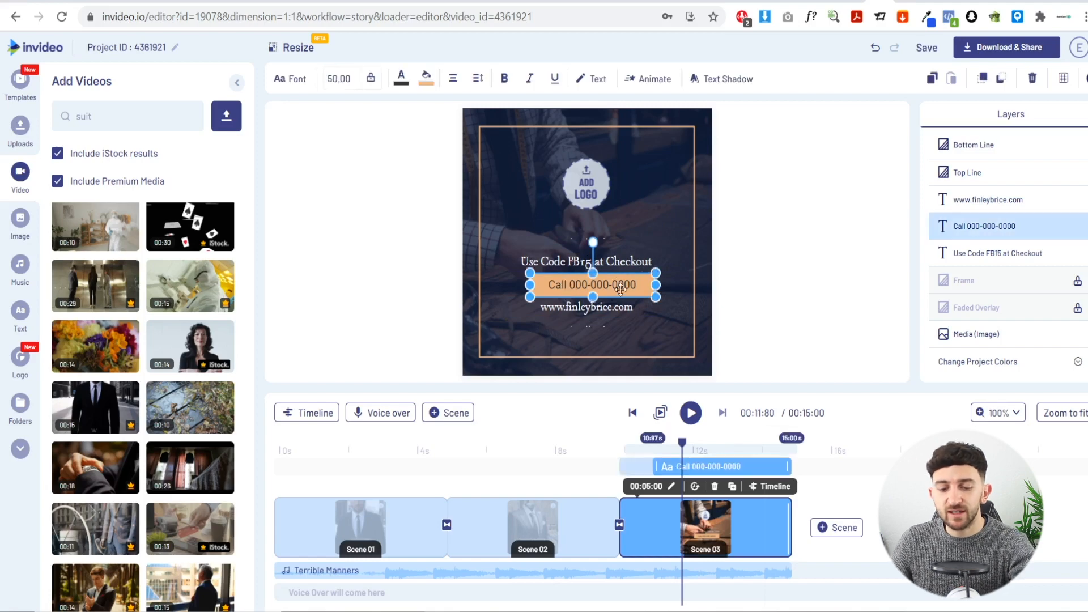
key(Delete)
drag(600, 306, 606, 297)
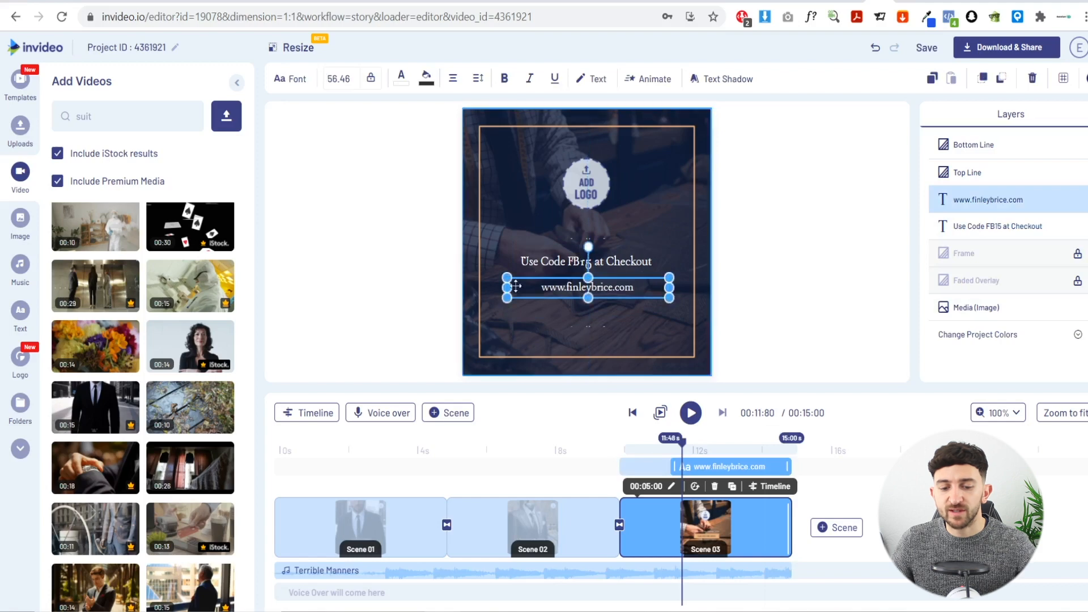
Add the Finley Brice Watch logo to all scenes in place of the logo placeholder.
click(20, 357)
click(450, 466)
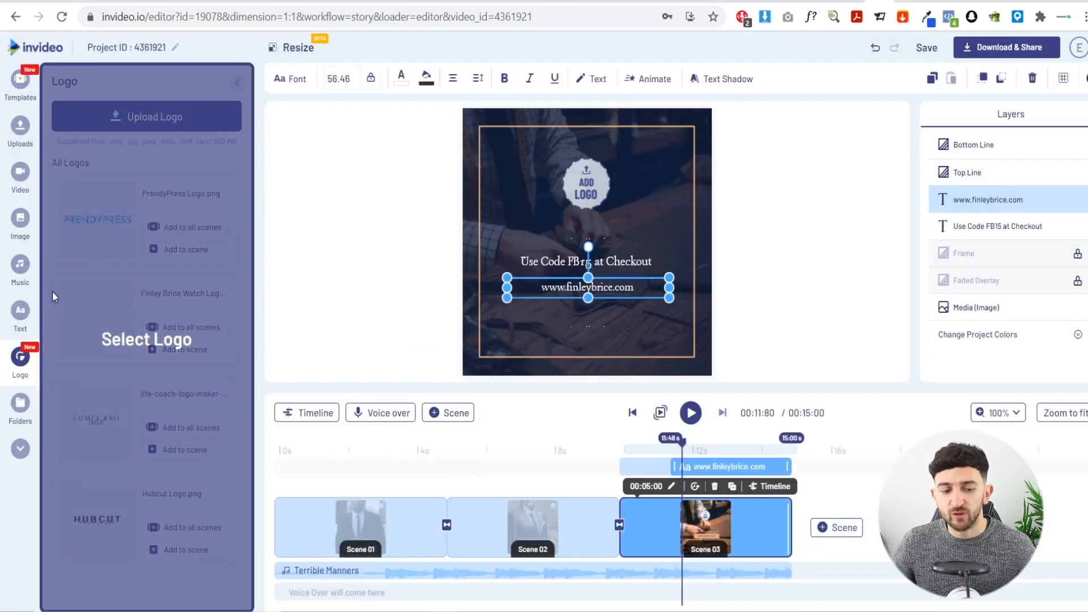
click(90, 332)
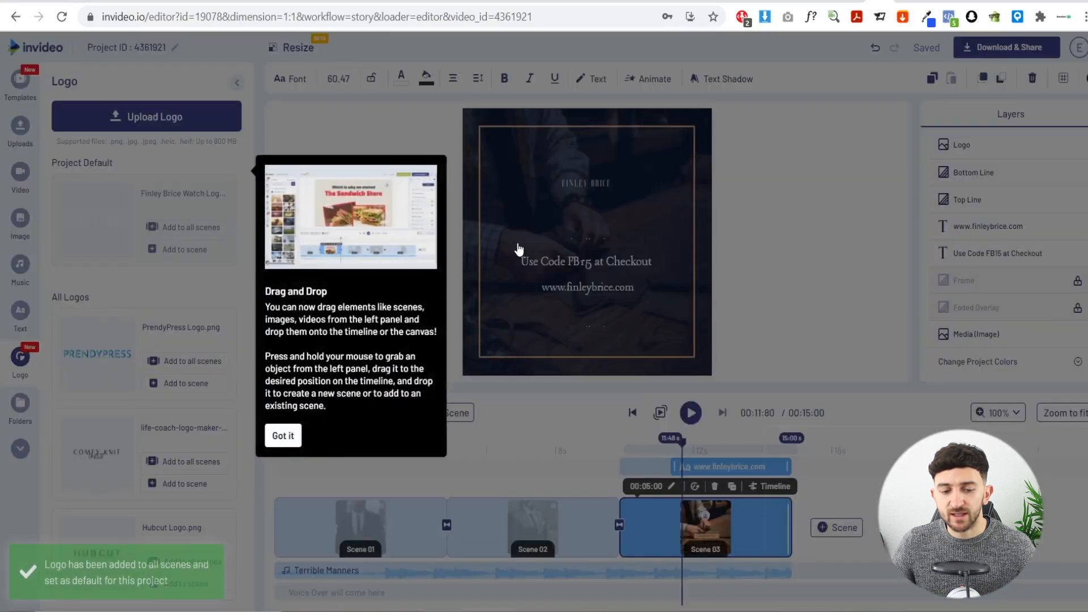
click(284, 439)
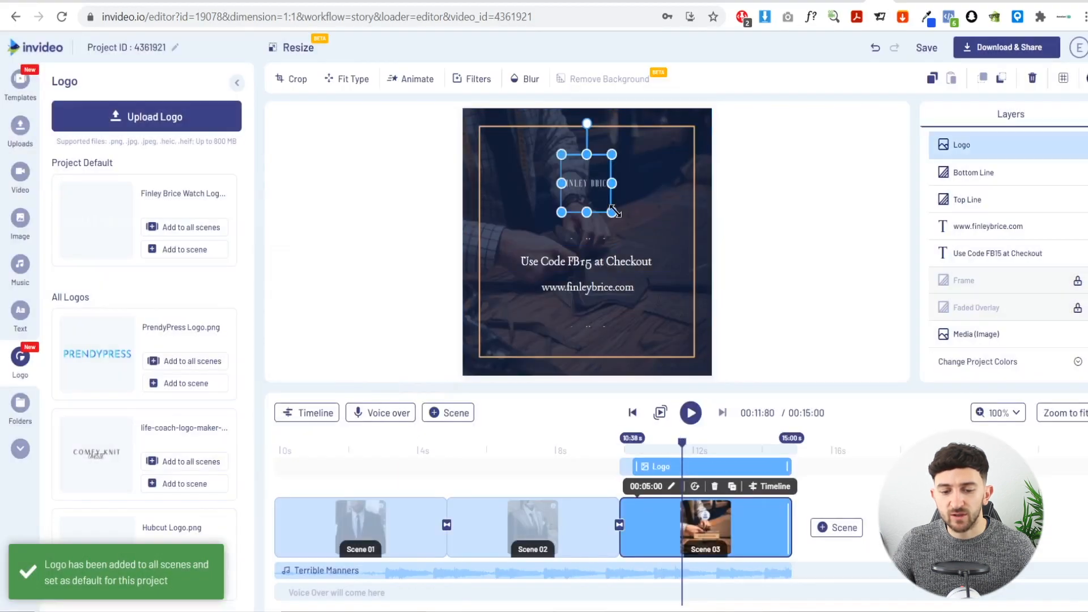
Enlarge the Finley Brice logo in scene 3 and centre it above the discount code text.
drag(698, 276, 728, 301)
drag(652, 231, 606, 209)
click(768, 236)
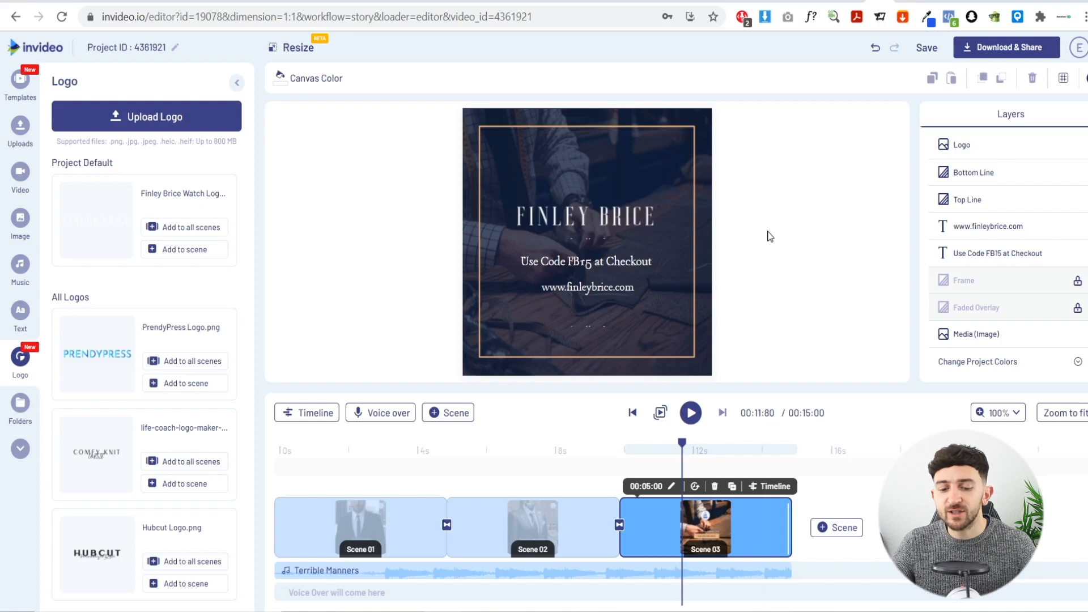
Inspect scene 2's duration setting without changing it, and return the playhead to scene 1.
click(585, 533)
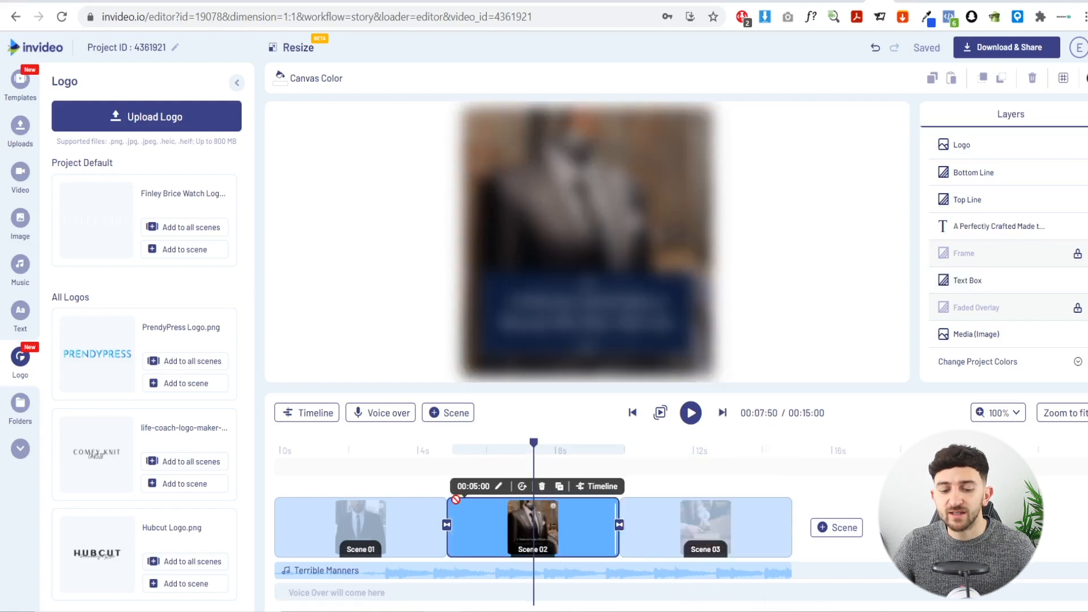
click(486, 489)
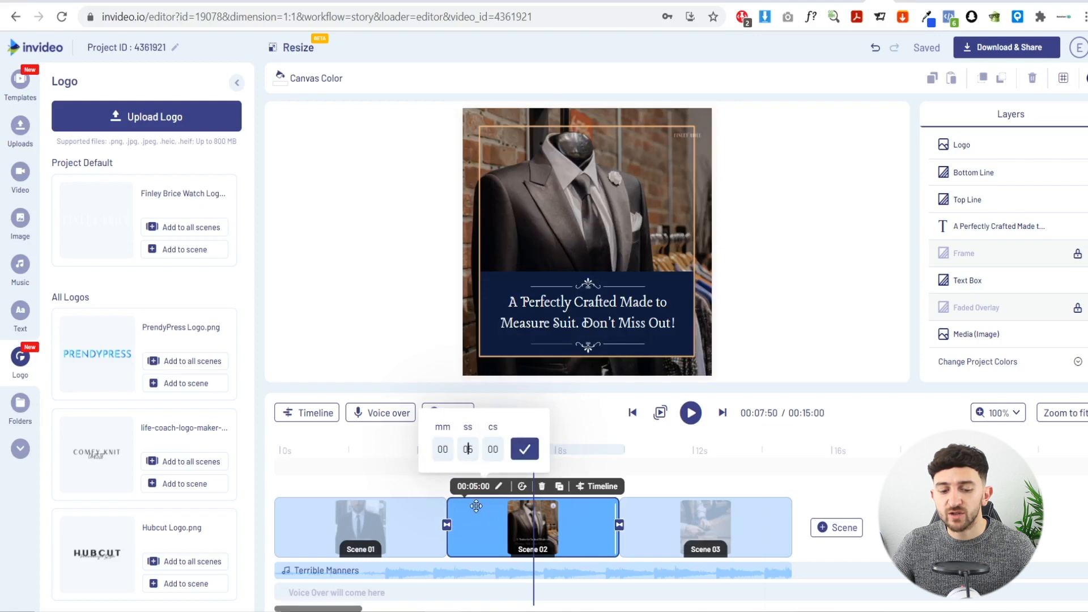
click(391, 291)
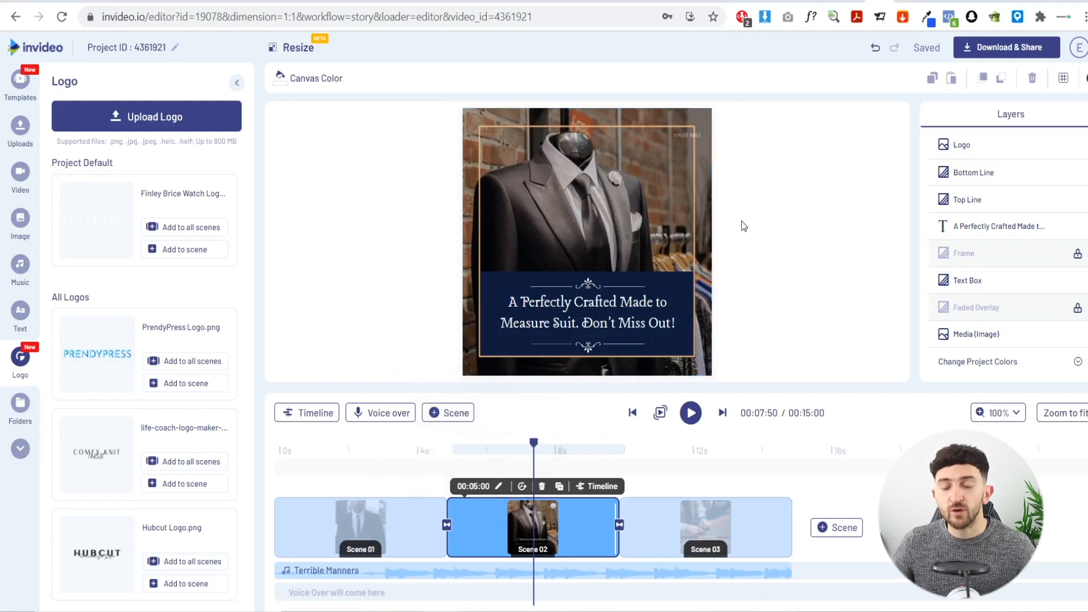
drag(534, 442, 367, 464)
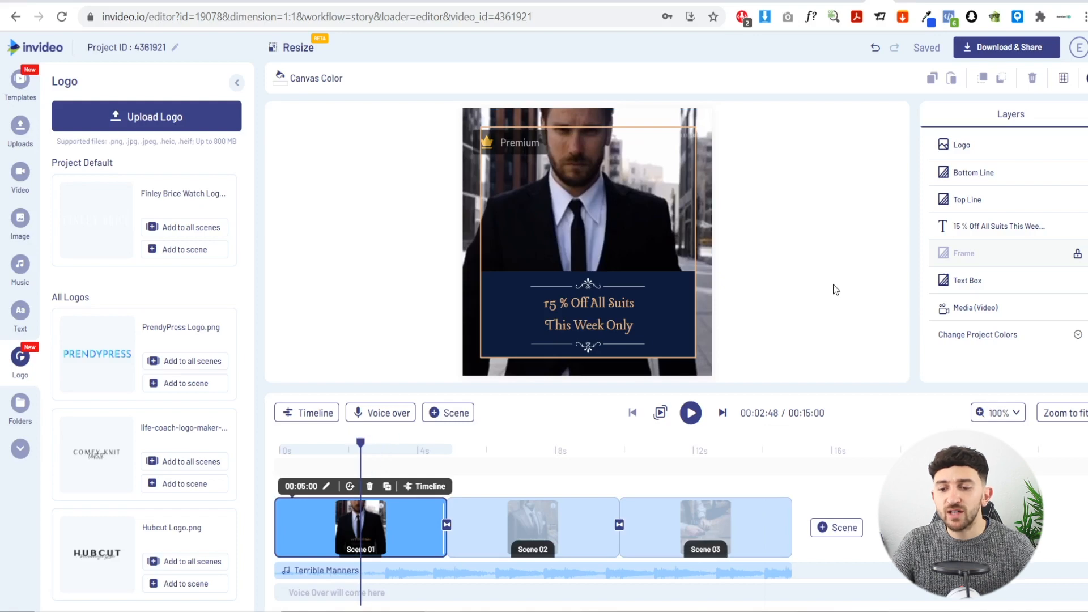
Export the finished video from InVideo and switch back to the new ad in Facebook Ads Manager.
click(1001, 49)
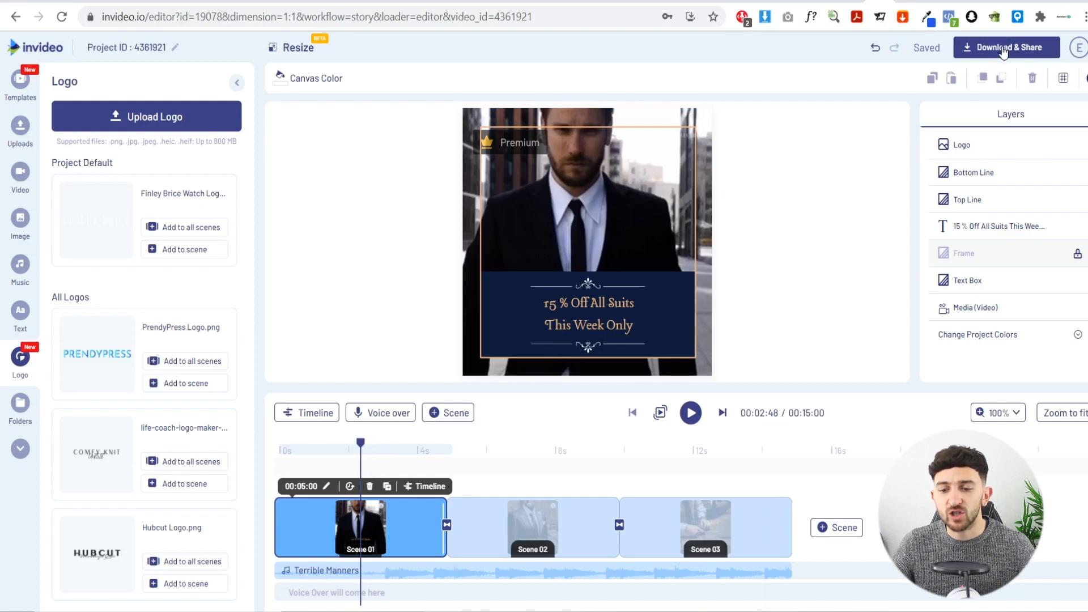
click(944, 174)
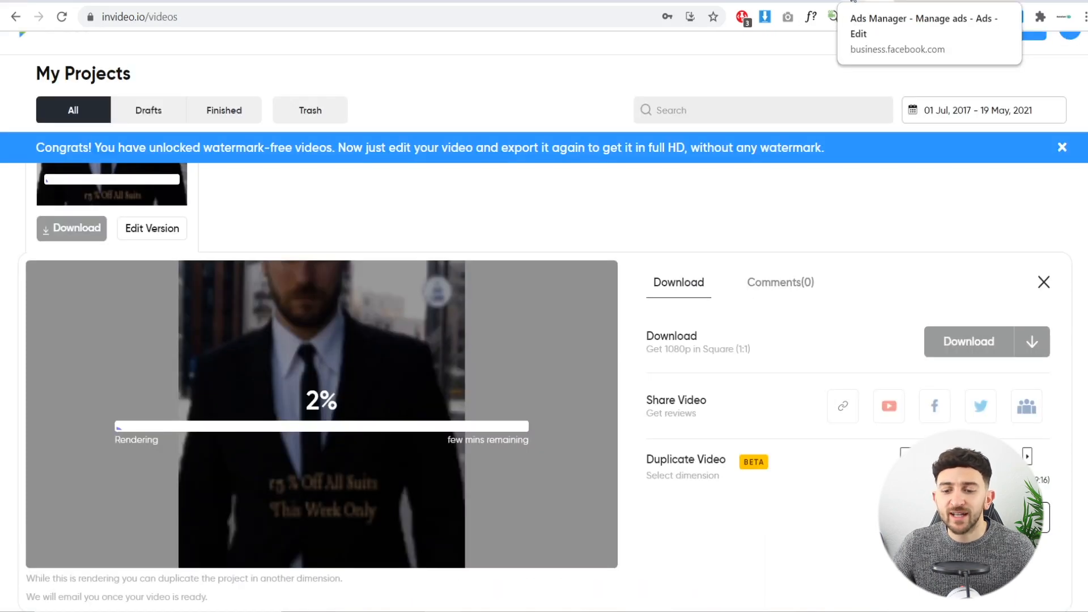
click(853, 1)
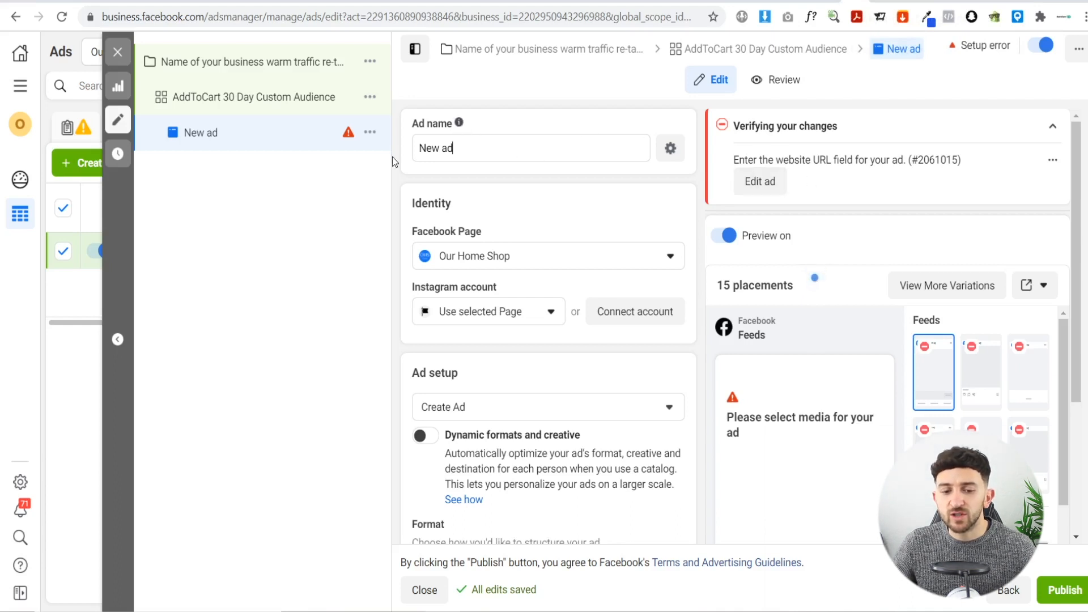
Rename the new ad as Video Retargeting Ad 1.
key(ctrl+a)
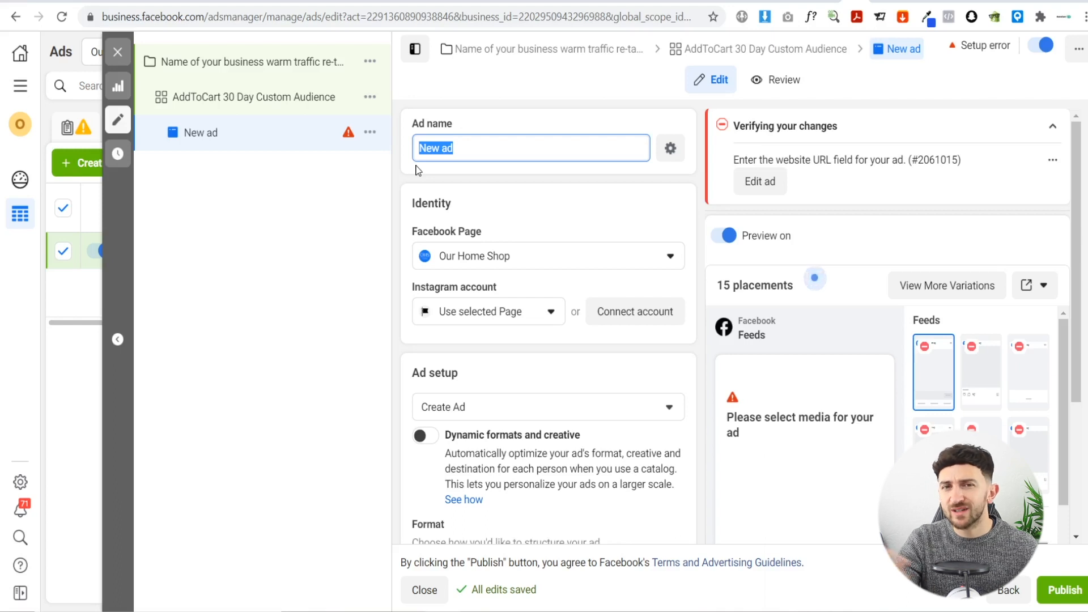
text(Video)
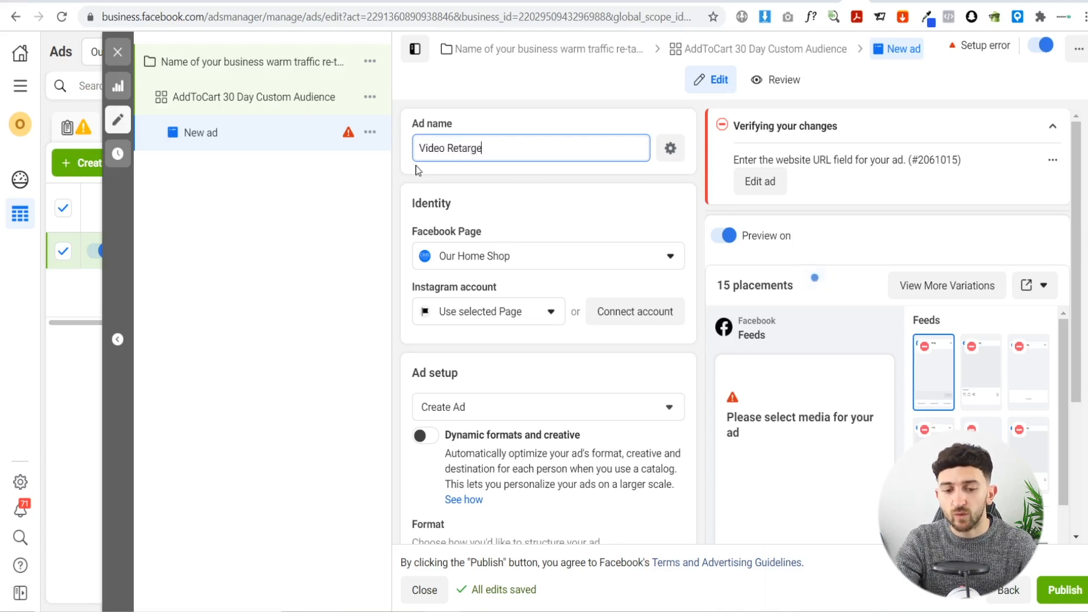
text( Retargeting Ad1)
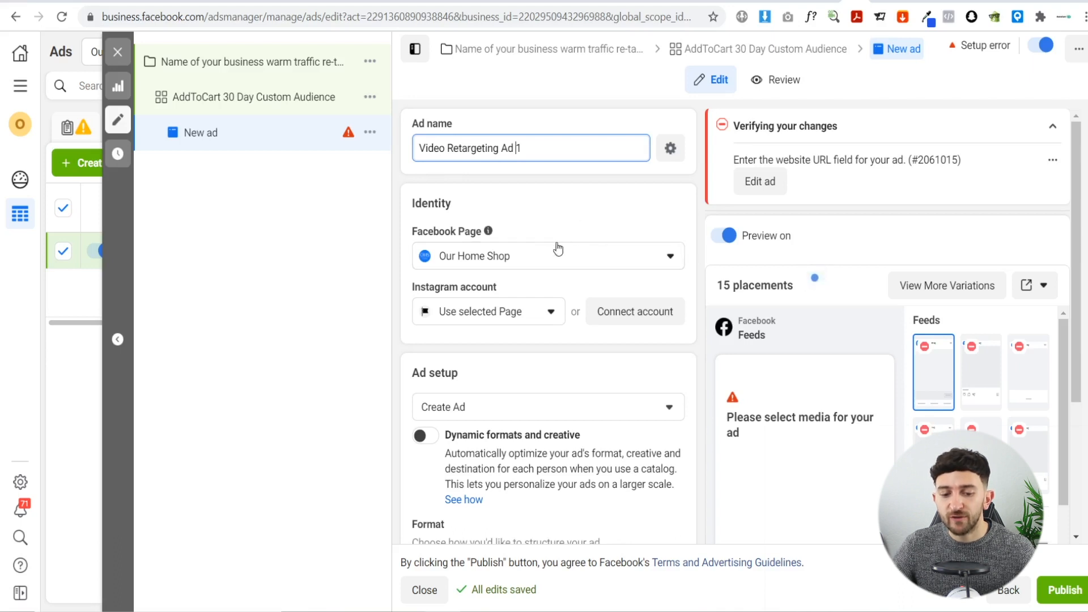
Add the InVideo suit promo from the account videos as the ad's media, accepting the square crop and varied aspect ratio.
scroll(570, 238, down, 3)
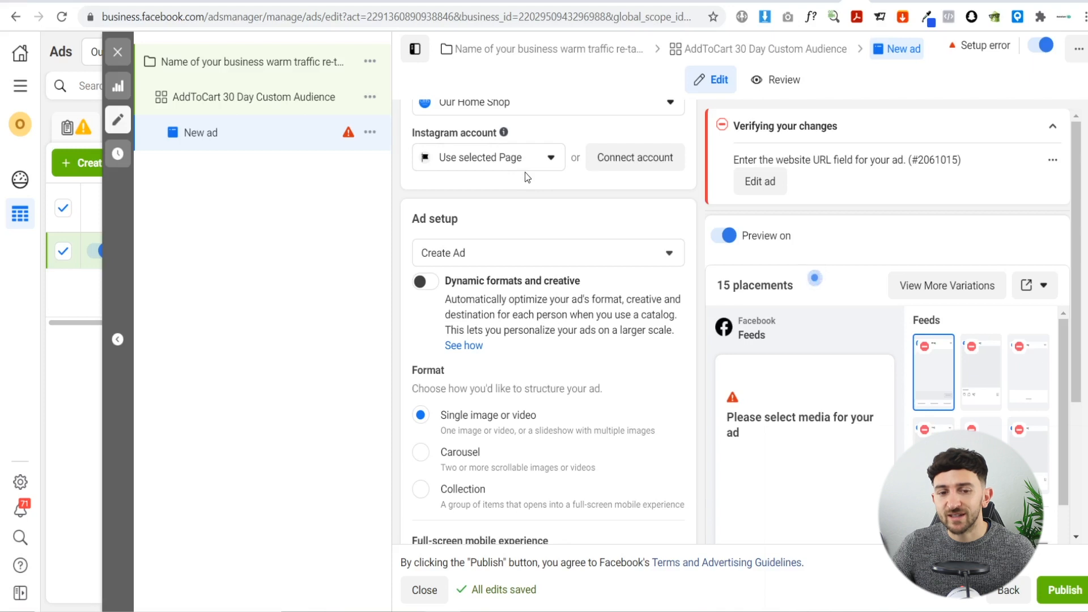
scroll(517, 214, down, 1)
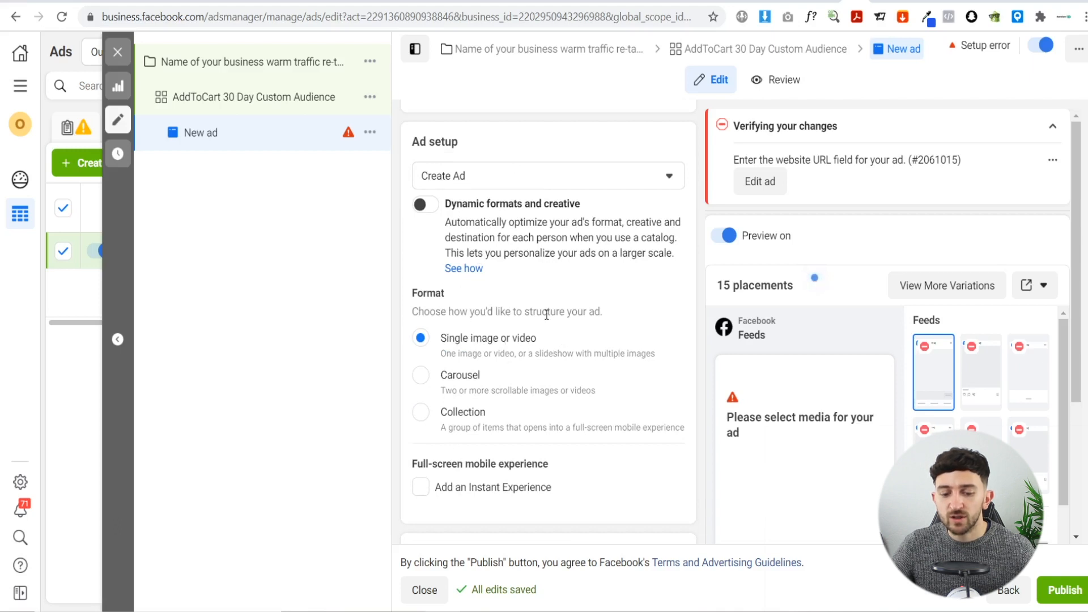
scroll(547, 314, down, 5)
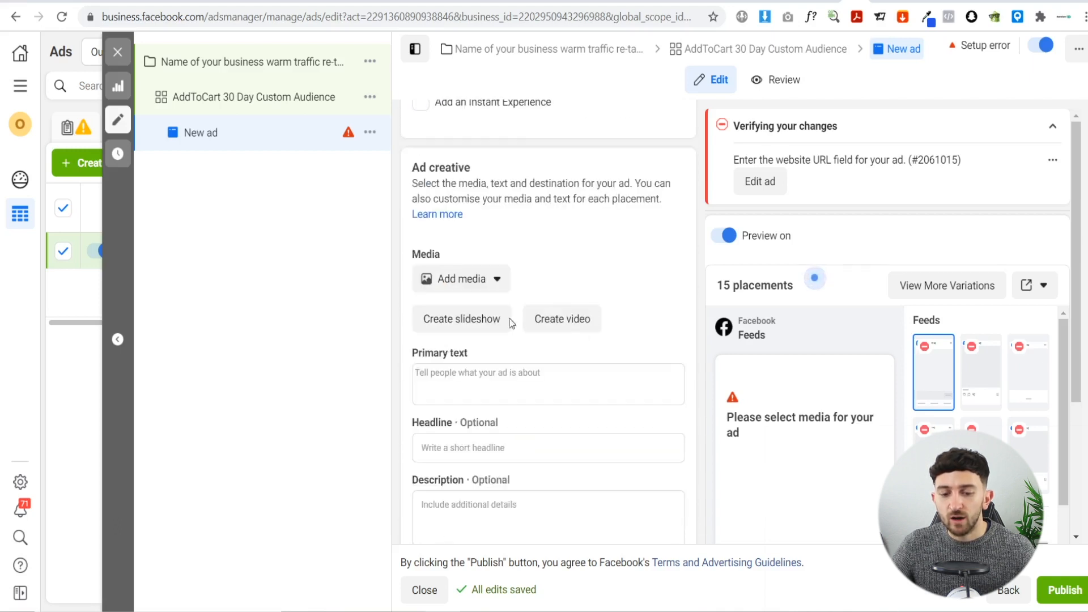
click(468, 287)
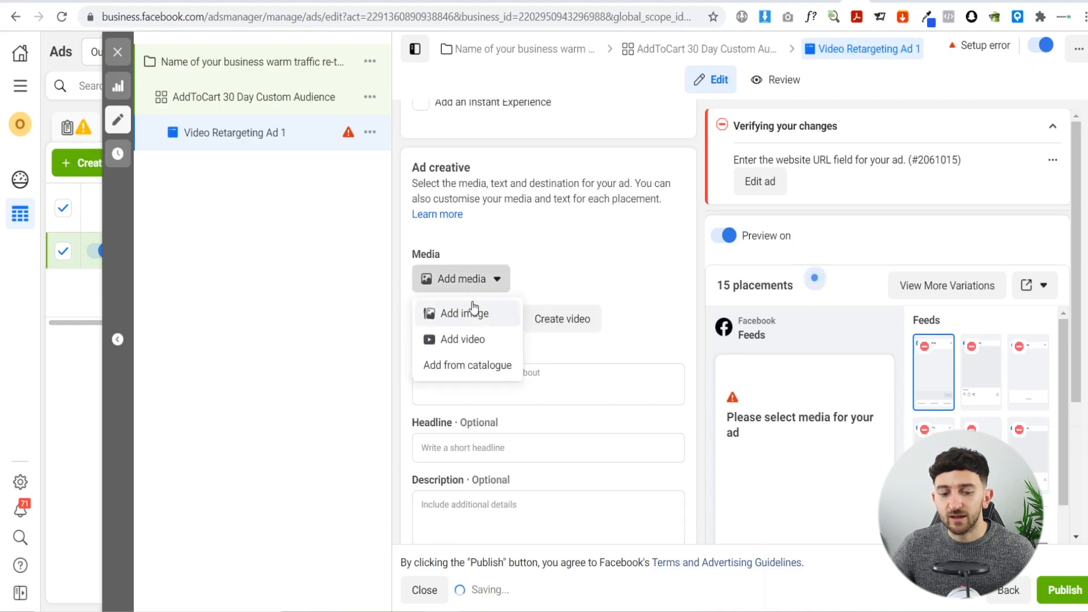
click(468, 340)
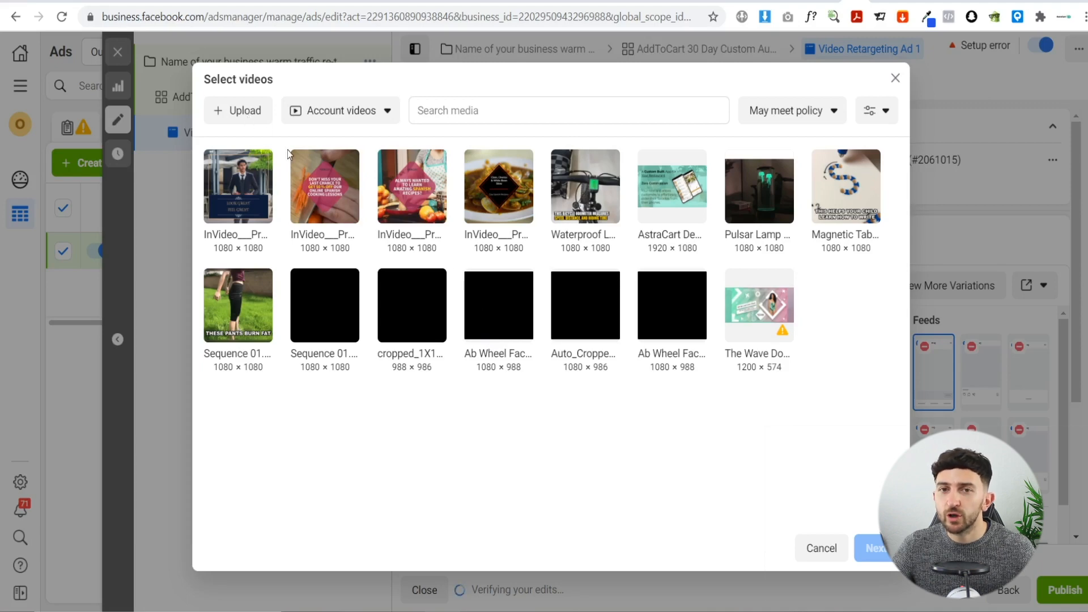
click(252, 181)
click(872, 555)
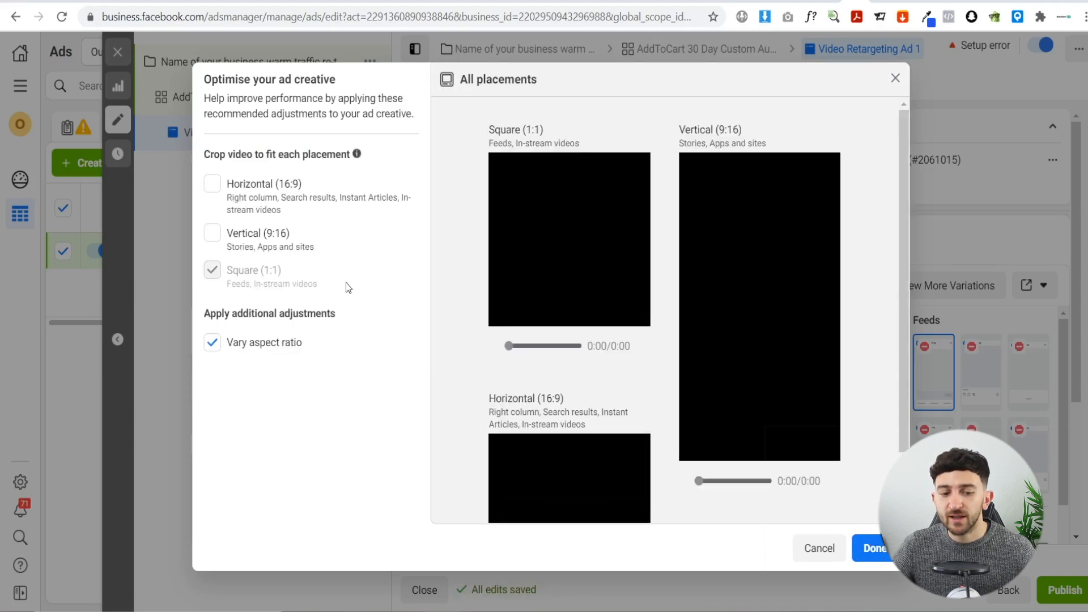
mouse_move(289, 259)
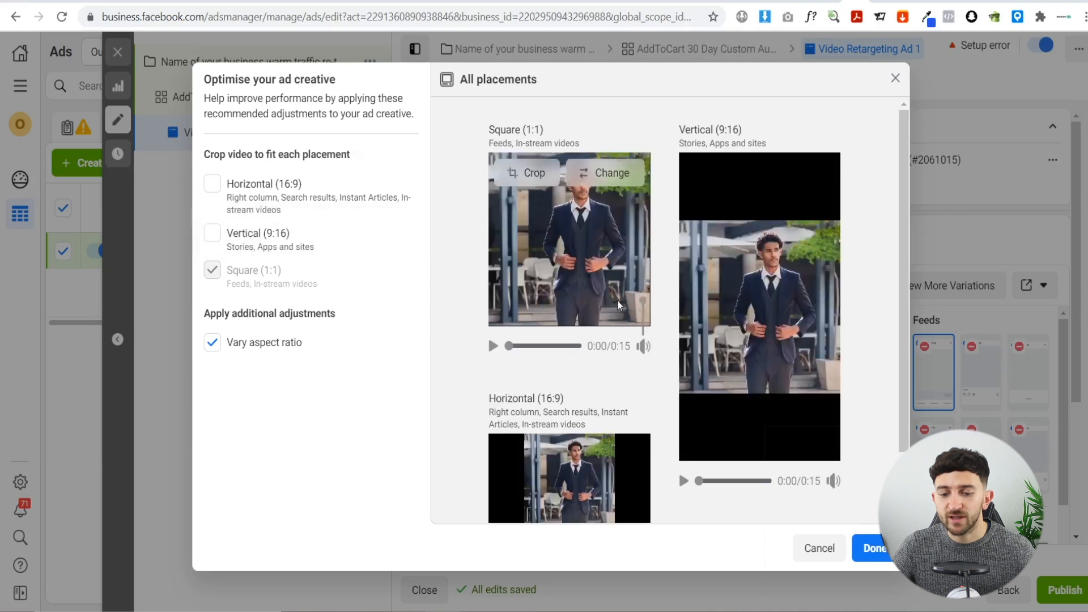
mouse_move(628, 283)
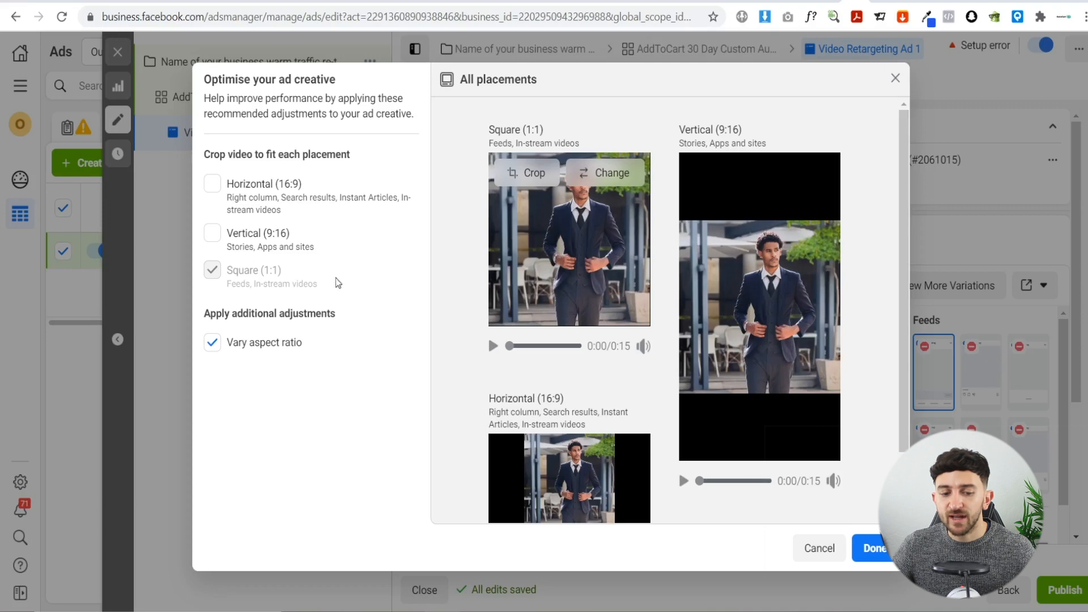
click(872, 548)
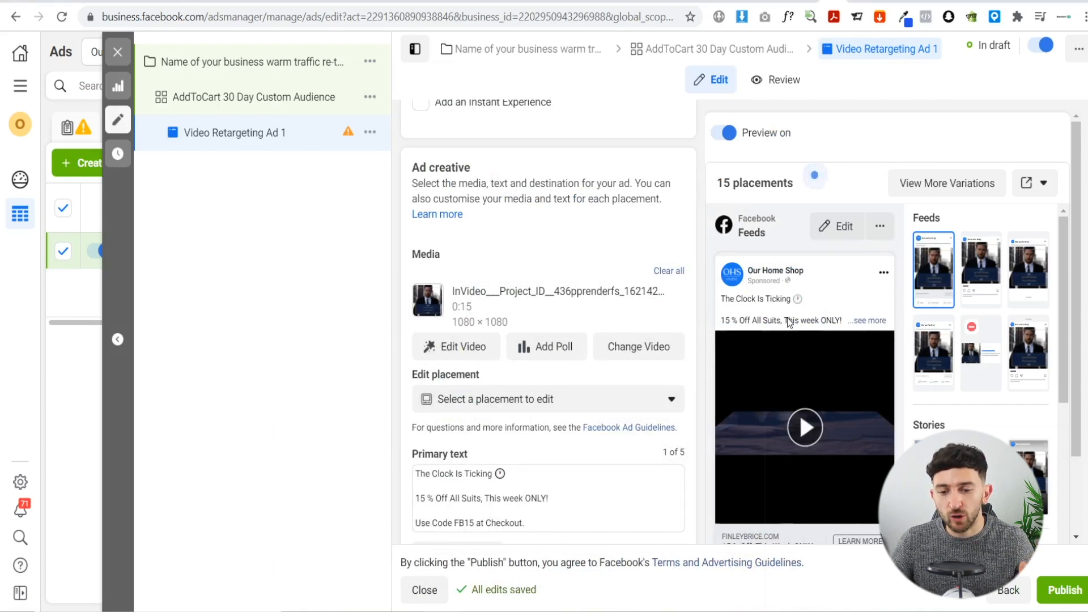
View the One O'Clock emoji page on Emojipedia and return to the ad in Ads Manager.
click(901, 4)
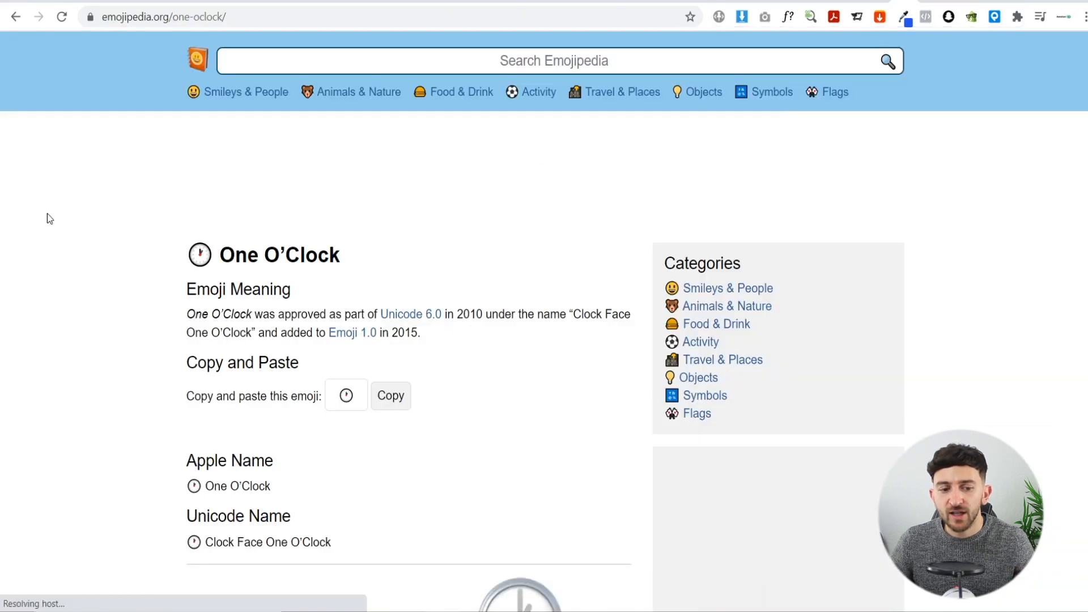
scroll(511, 397, down, 3)
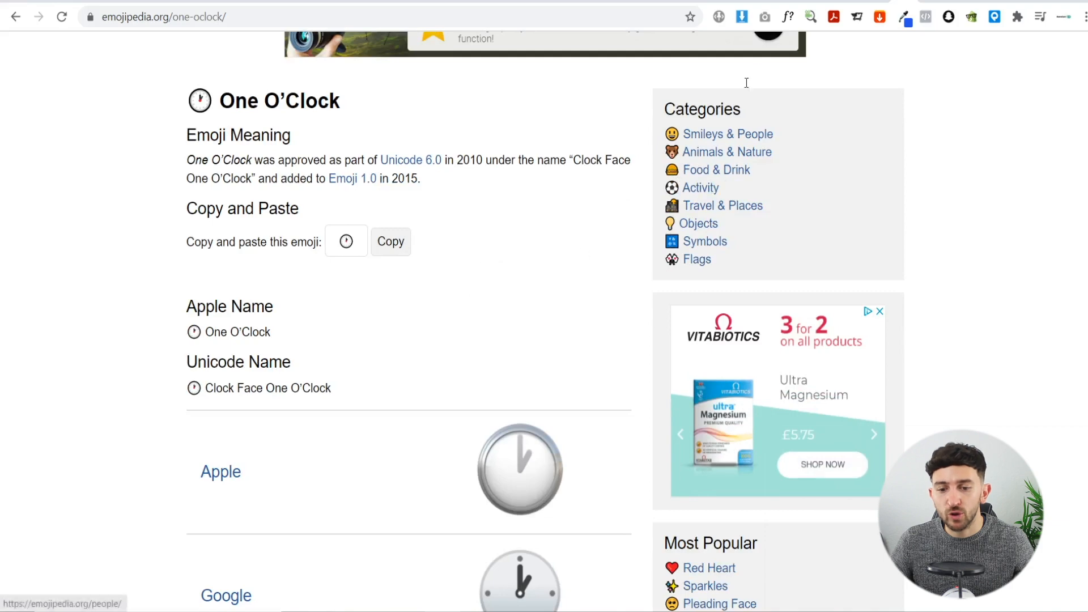
click(850, 2)
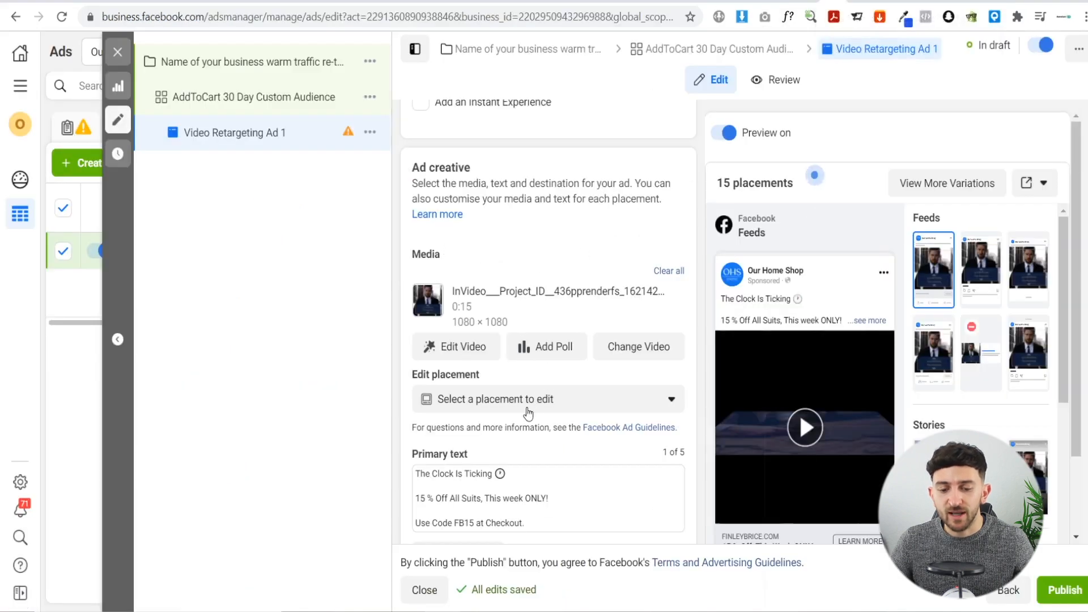
Play the suit video in the Facebook feed preview, skip near its end, and examine the headline and button below it.
scroll(584, 425, down, 3)
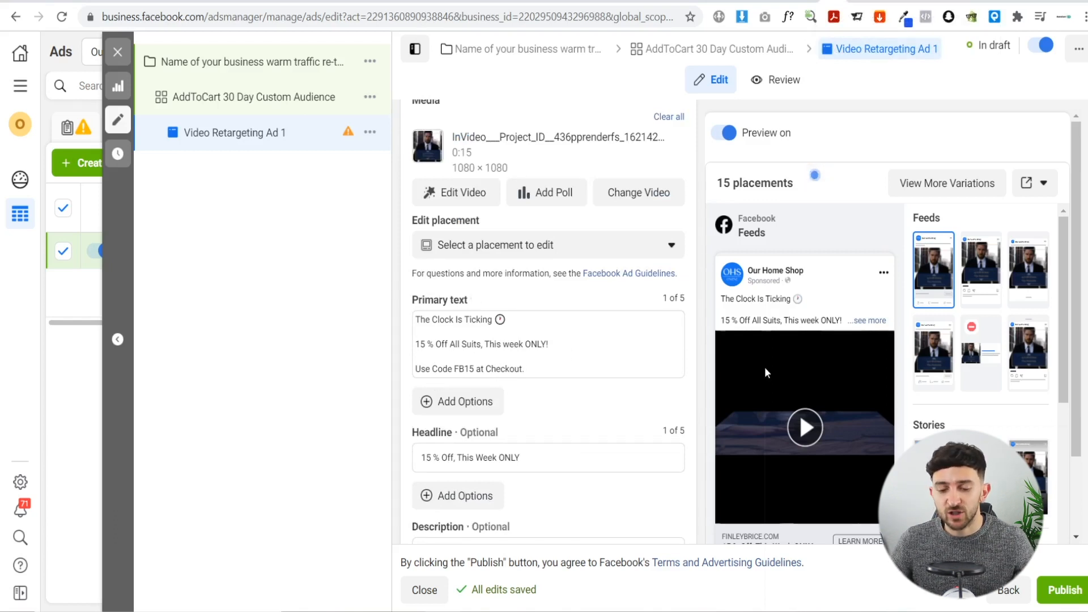
click(791, 434)
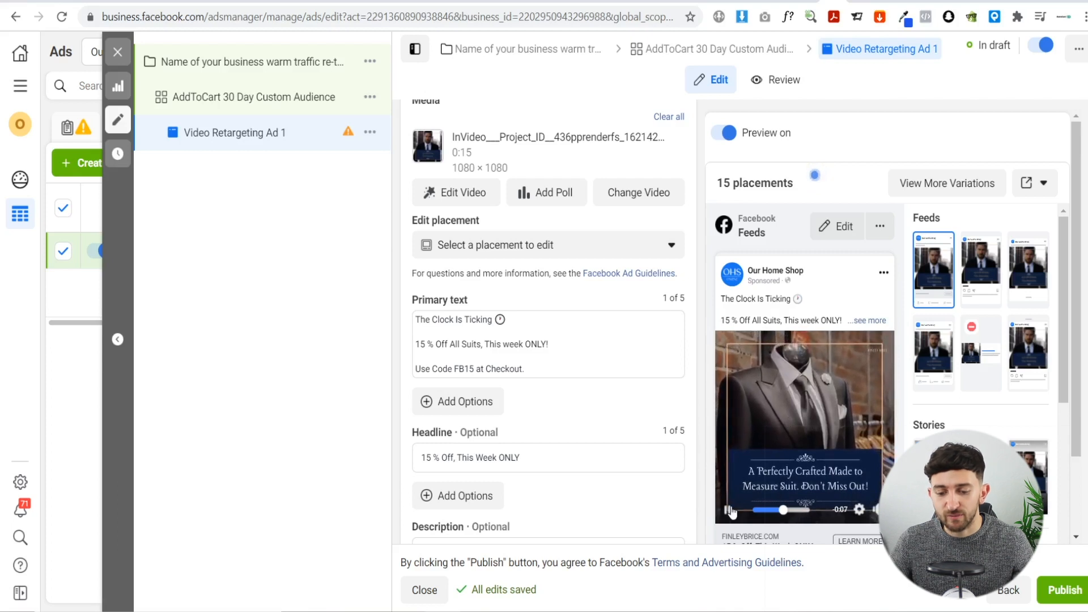
click(803, 510)
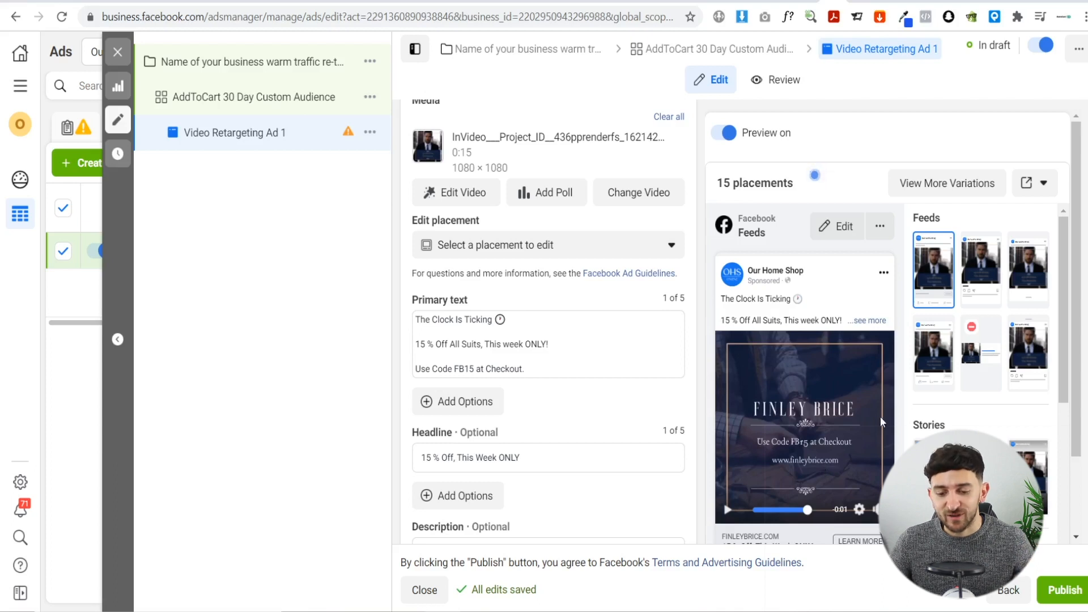
scroll(624, 347, down, 1)
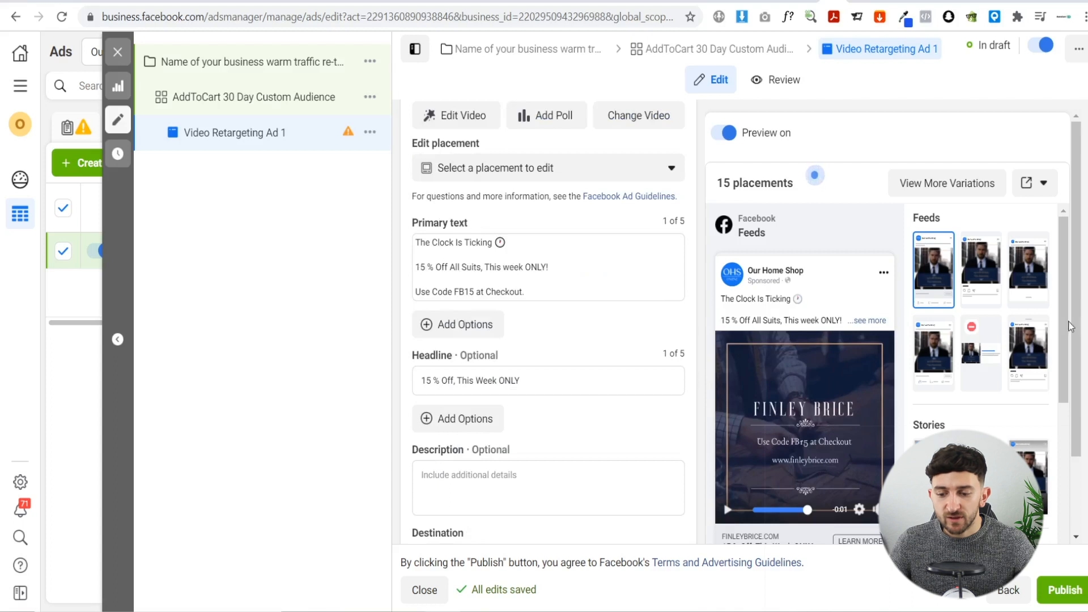
scroll(1029, 328, down, 1)
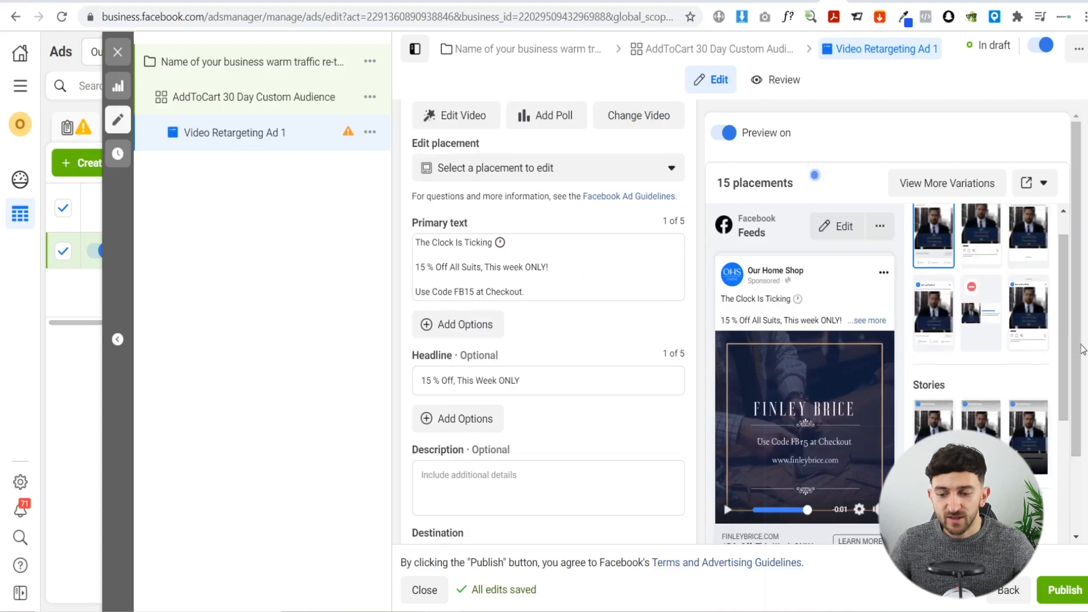
scroll(964, 368, down, 1)
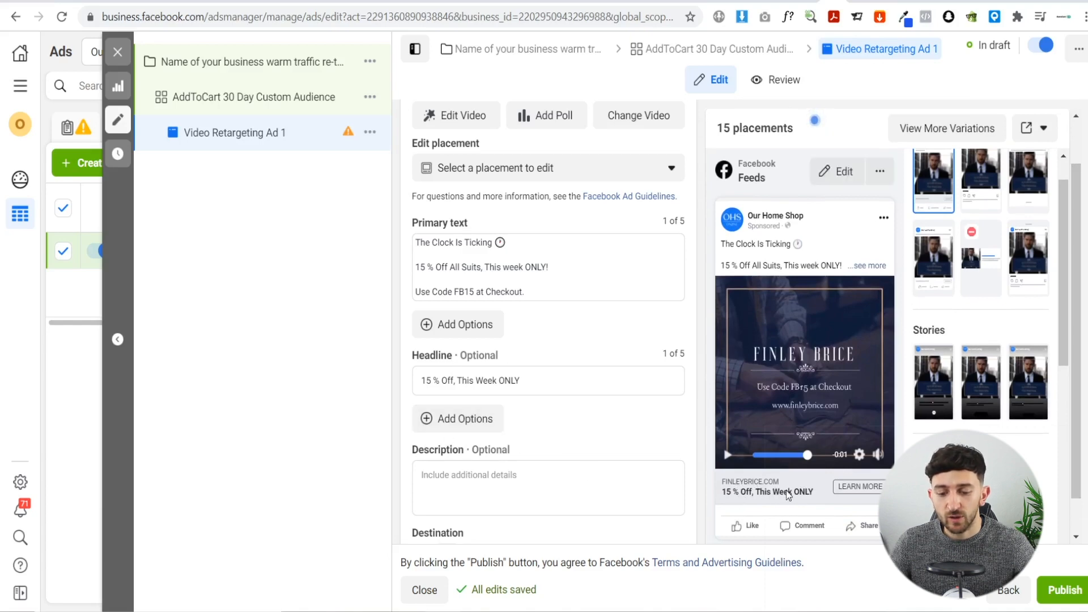
Set the ad's call to action to Shop Now.
scroll(511, 358, down, 3)
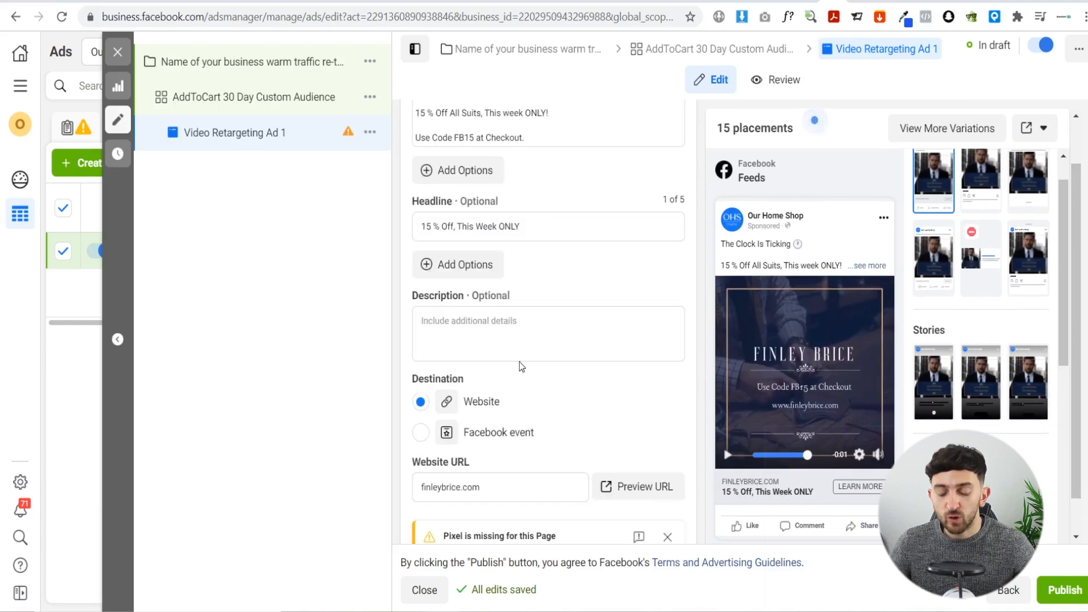
scroll(520, 358, down, 4)
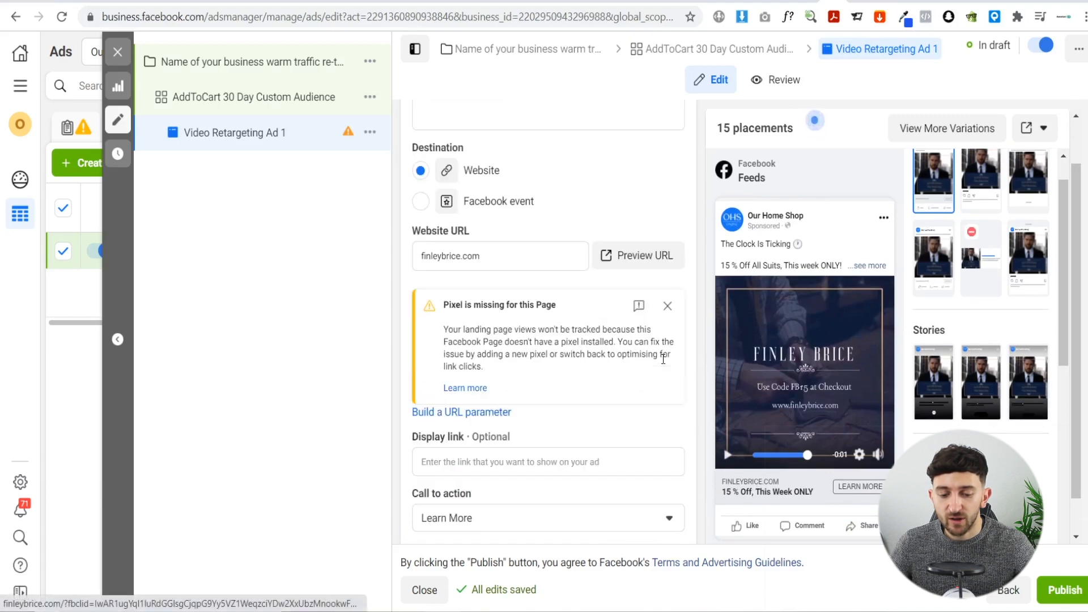
scroll(474, 433, down, 4)
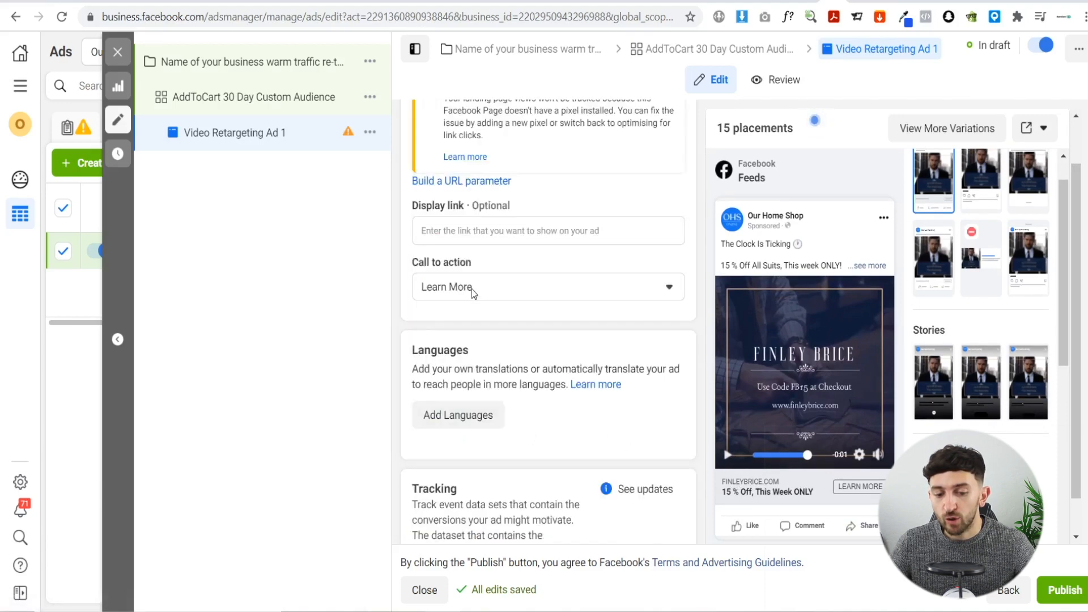
click(472, 289)
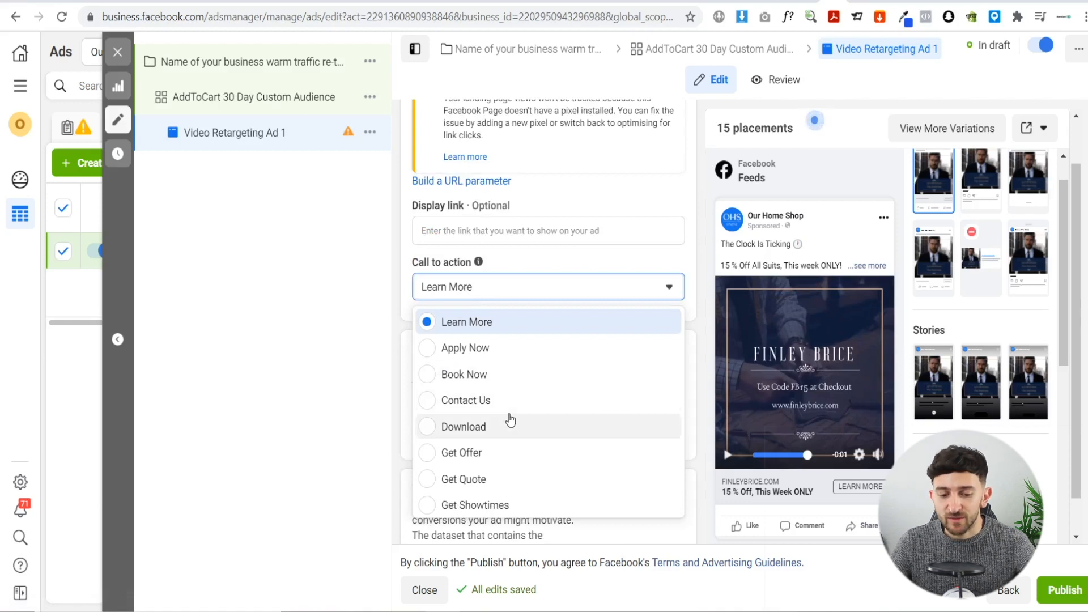
scroll(510, 417, down, 2)
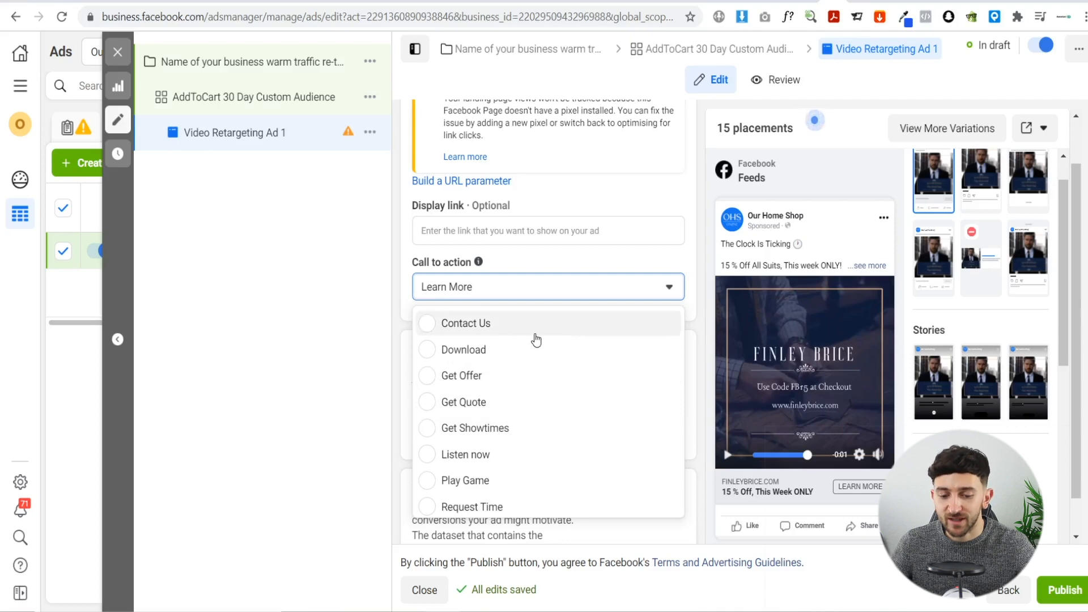
scroll(539, 386, up, 2)
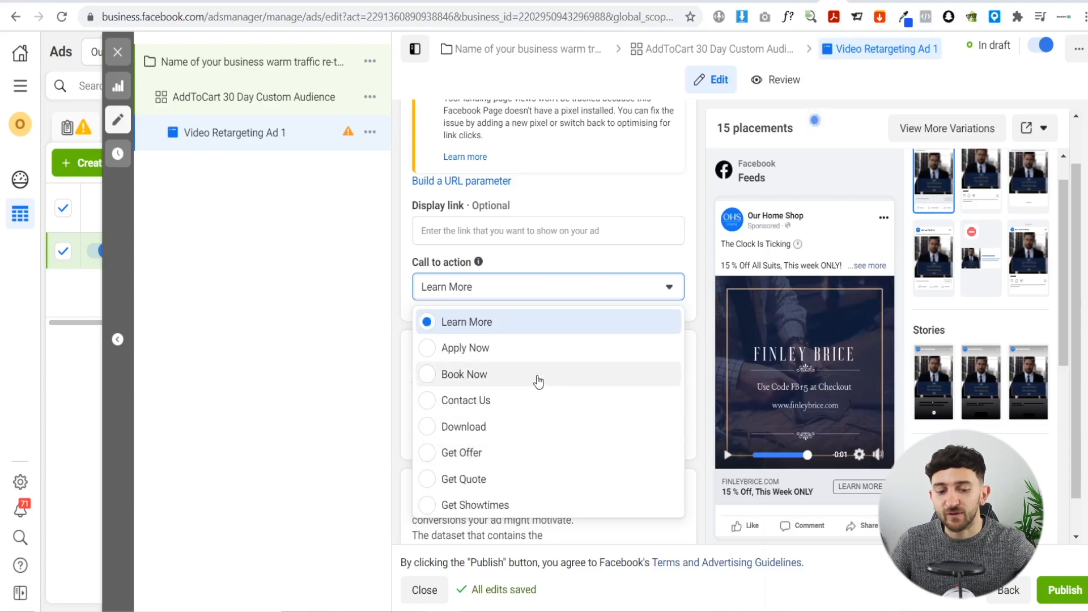
scroll(554, 422, down, 5)
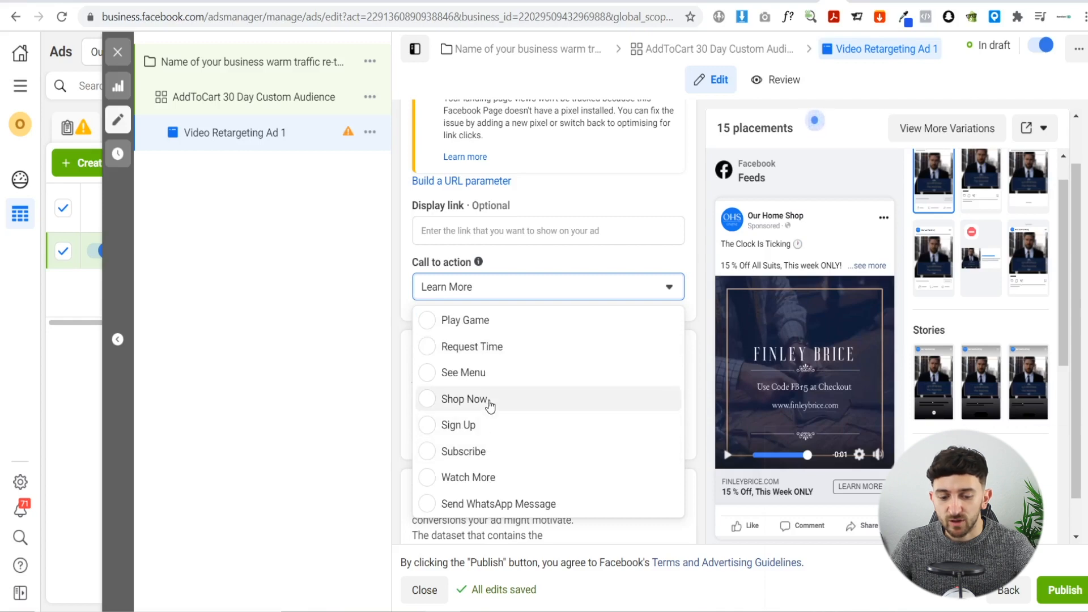
click(490, 400)
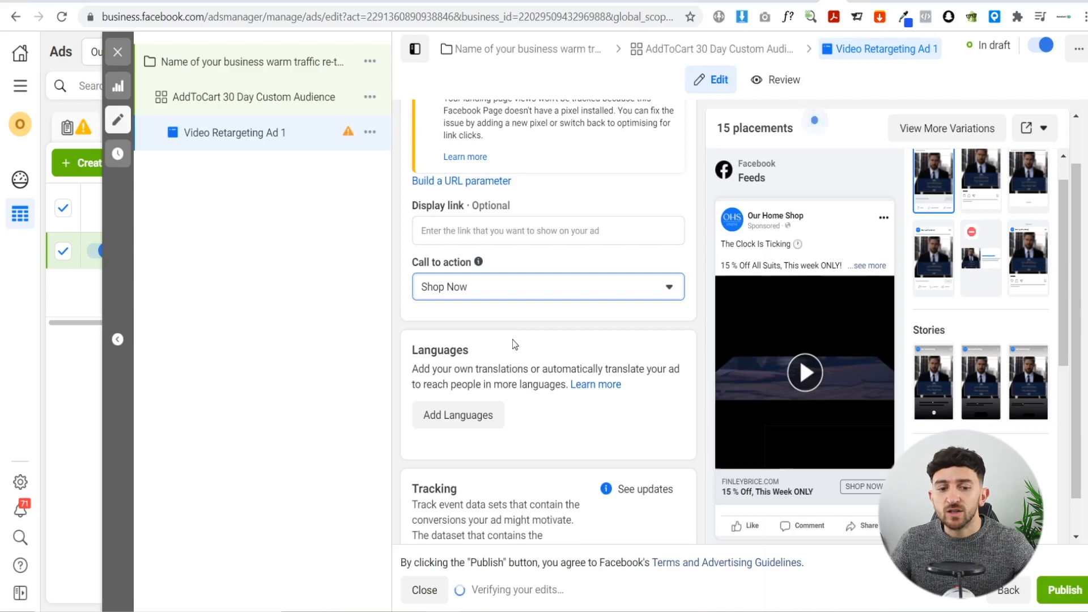
Duplicate the AddToCart 30 Day Custom Audience ad set into the original campaign with 3 copies.
click(369, 101)
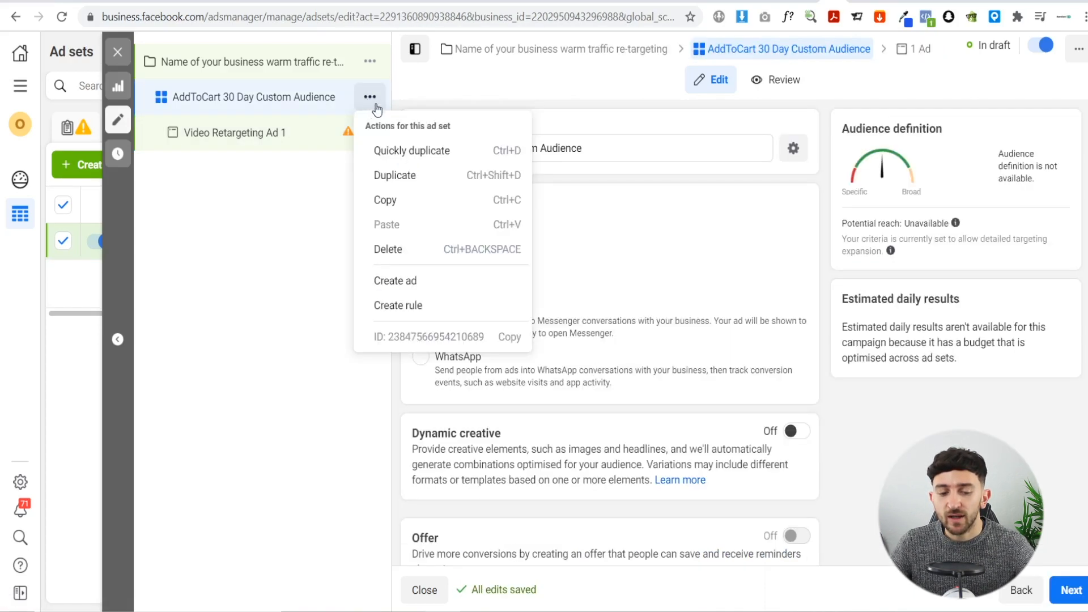
click(395, 176)
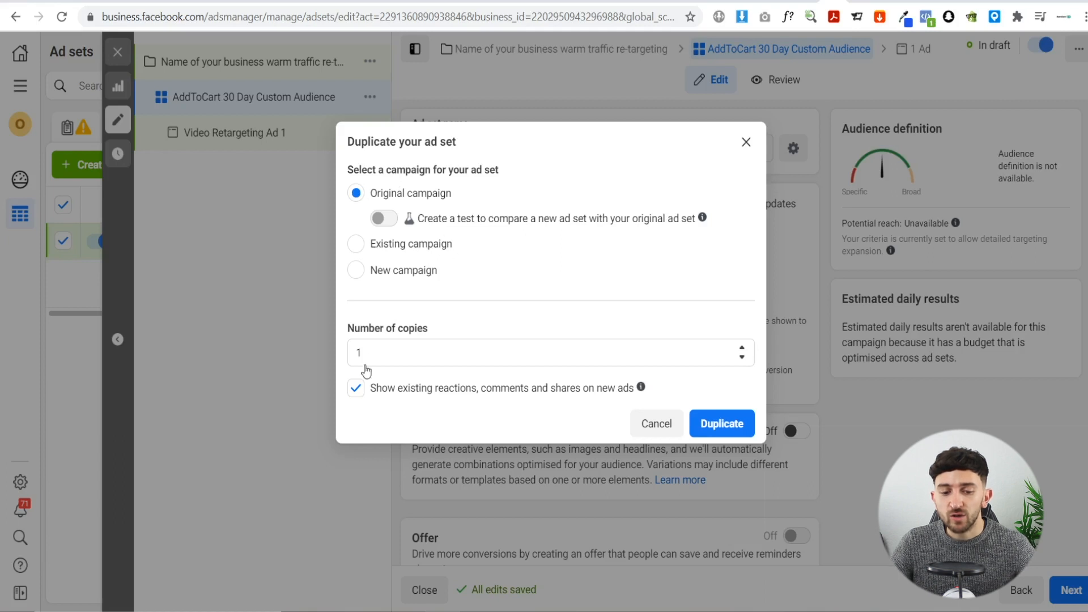
click(741, 348)
click(741, 348)
click(726, 425)
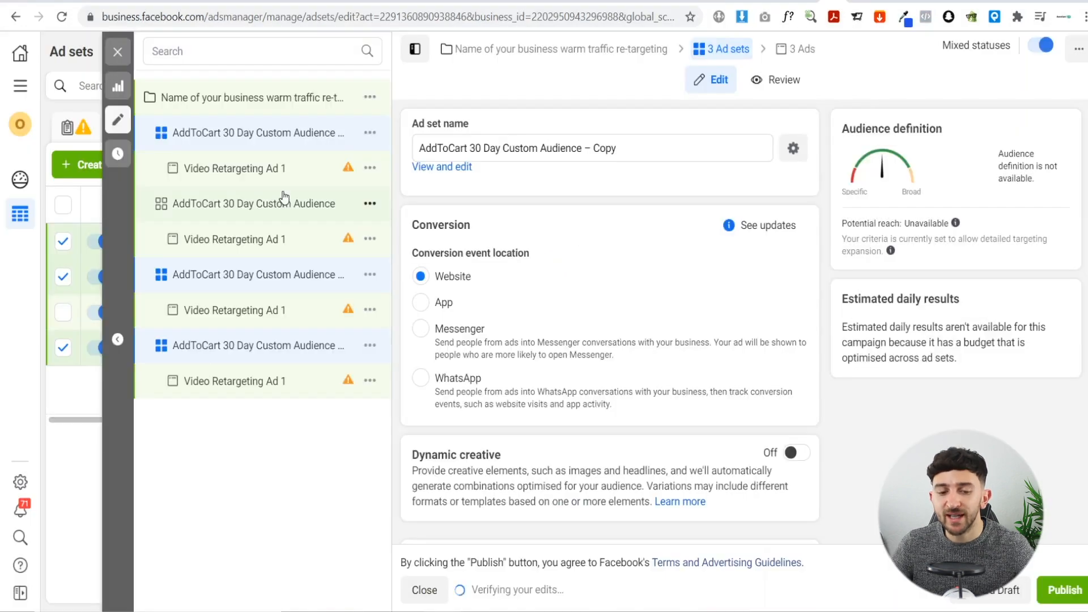
Rename the three duplicated ad sets as Videos Views 75 % Day Custom Audience.
click(639, 153)
key(BackSpace)
key(BackSpace)
key(BackSpace)
double_click(438, 149)
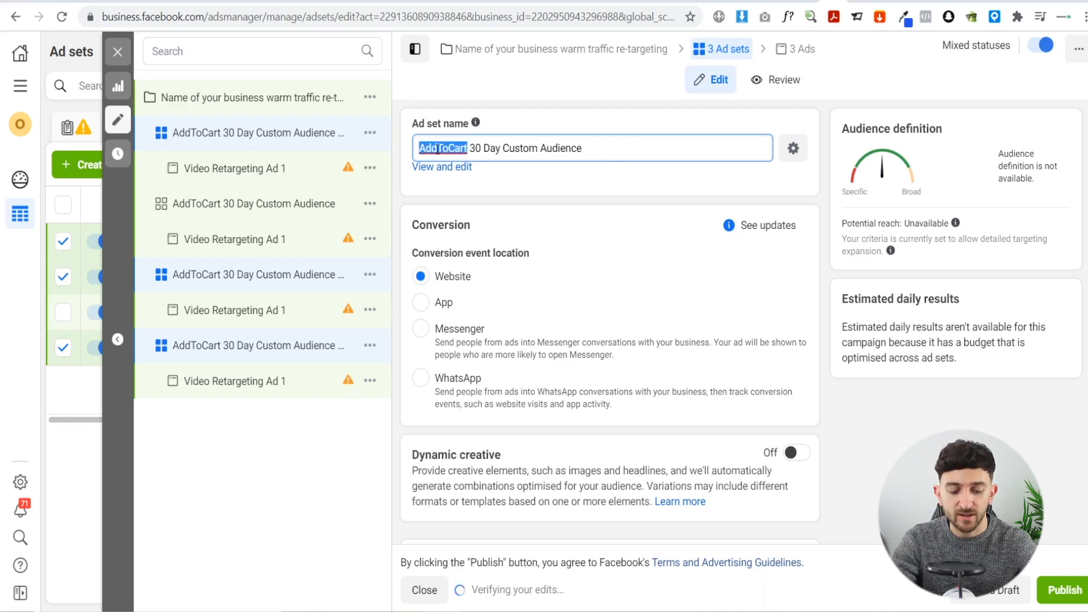
text(Videos Views 75 %)
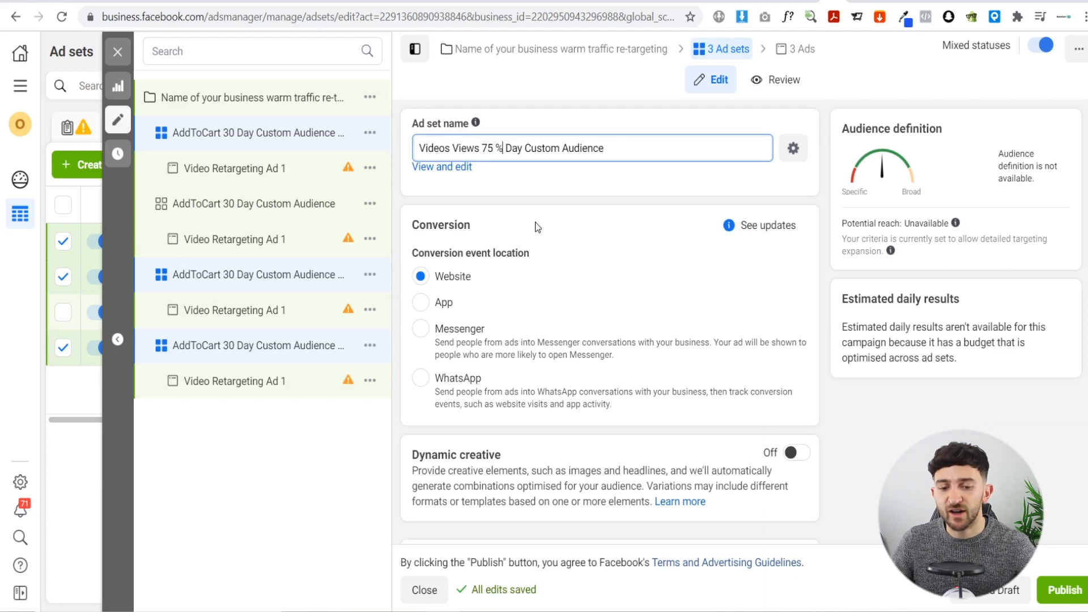
Remove the Add to Cart + Initiate Checkout audience from the duplicated ad sets and list the existing audiences available as replacements.
scroll(624, 310, down, 10)
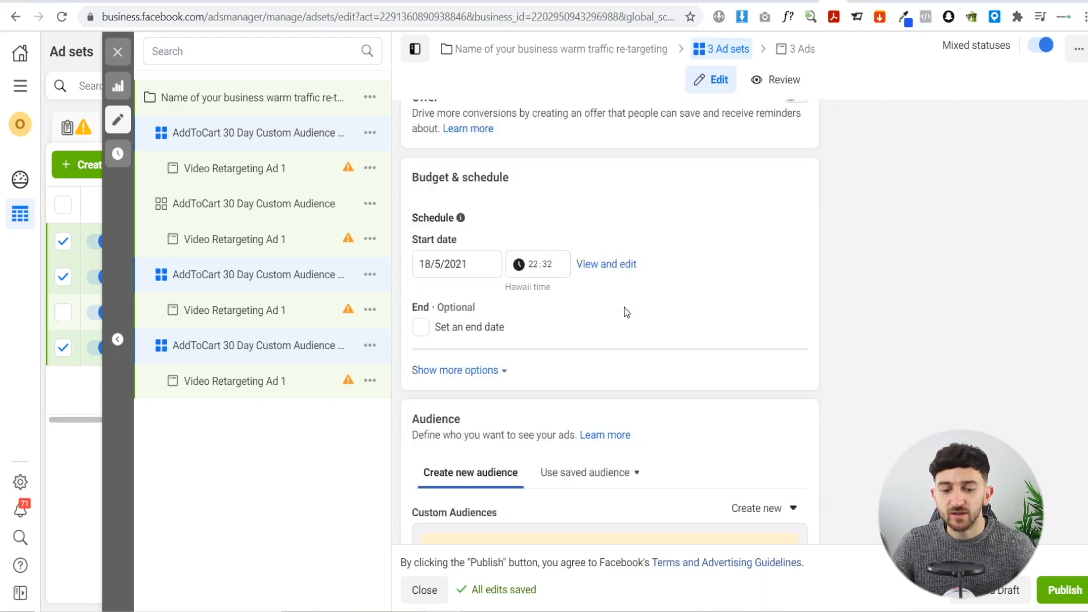
scroll(623, 310, down, 3)
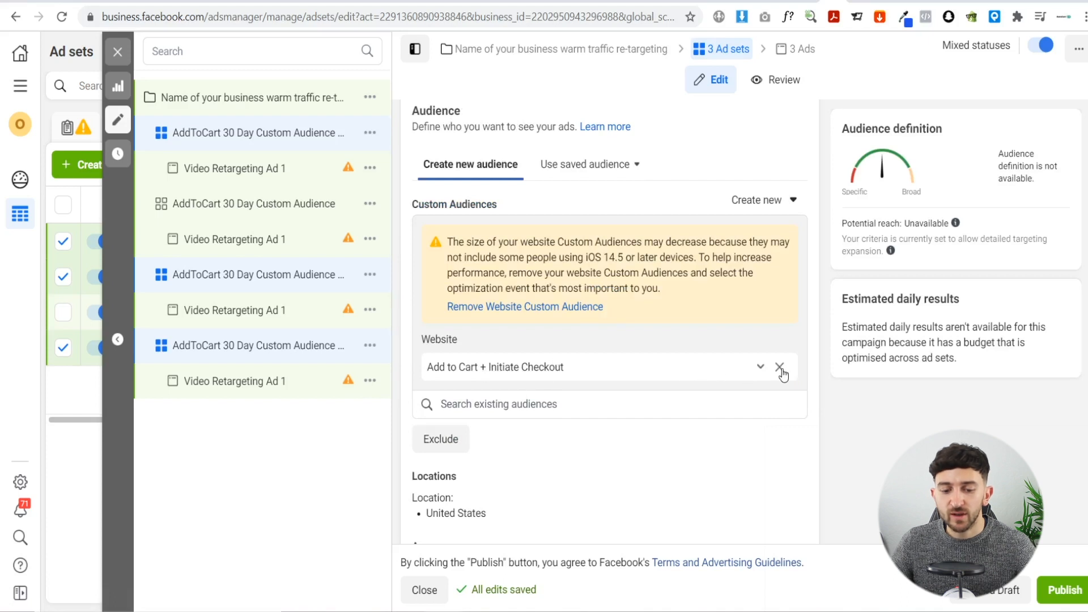
click(779, 366)
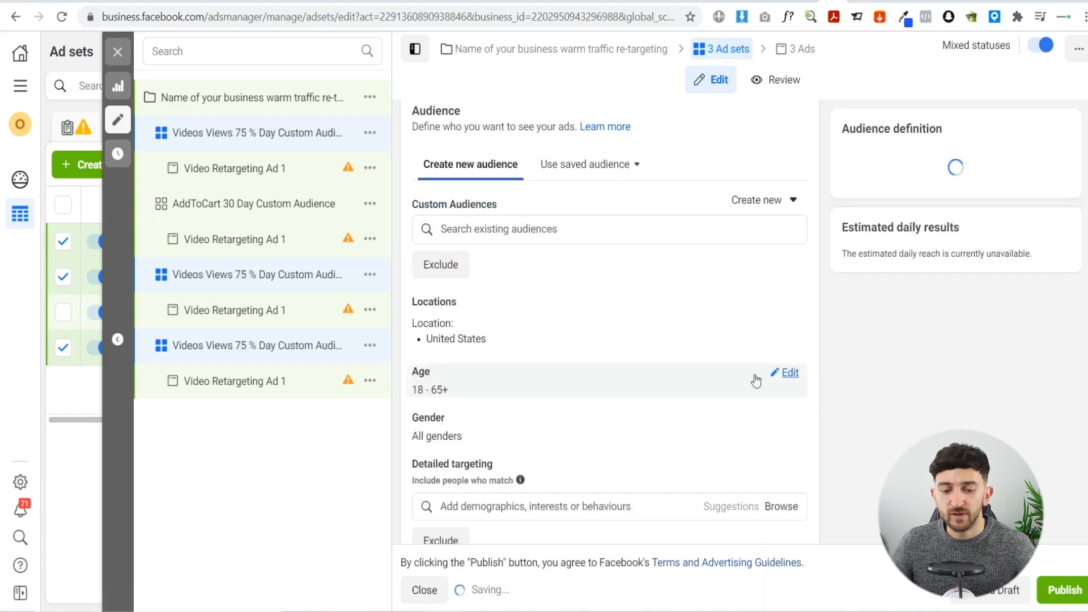
click(498, 234)
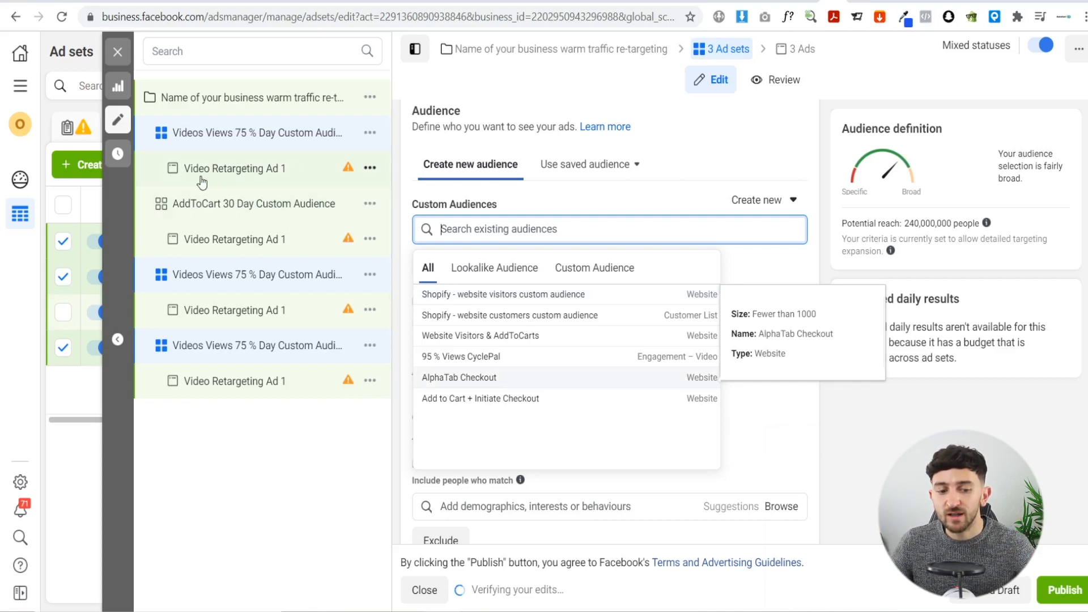
Open the available actions for Video Retargeting Ad 1 in the first Videos Views 75 % ad set.
click(370, 170)
click(370, 168)
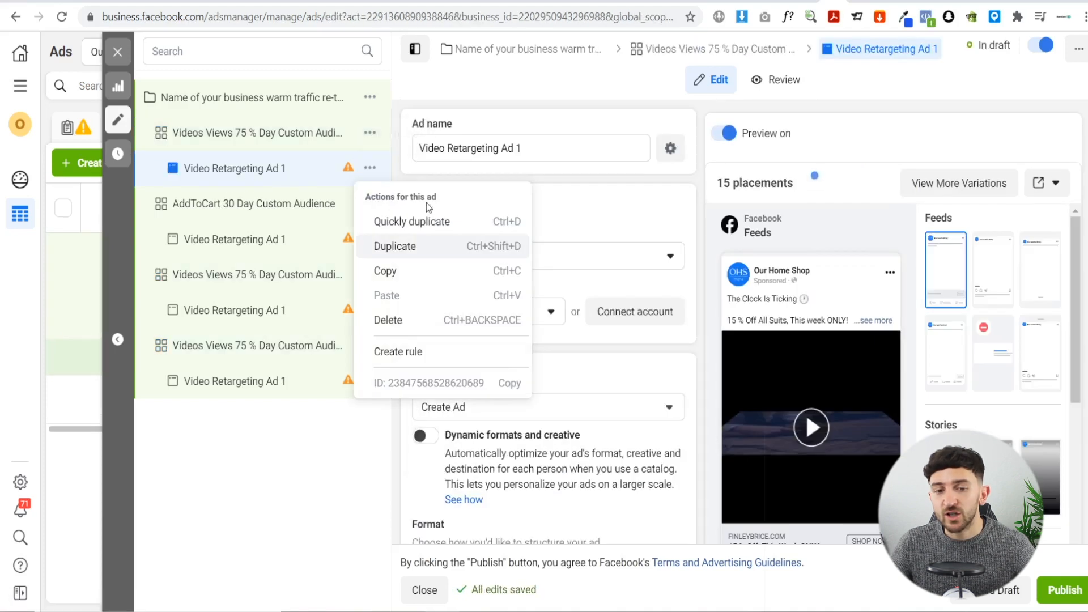